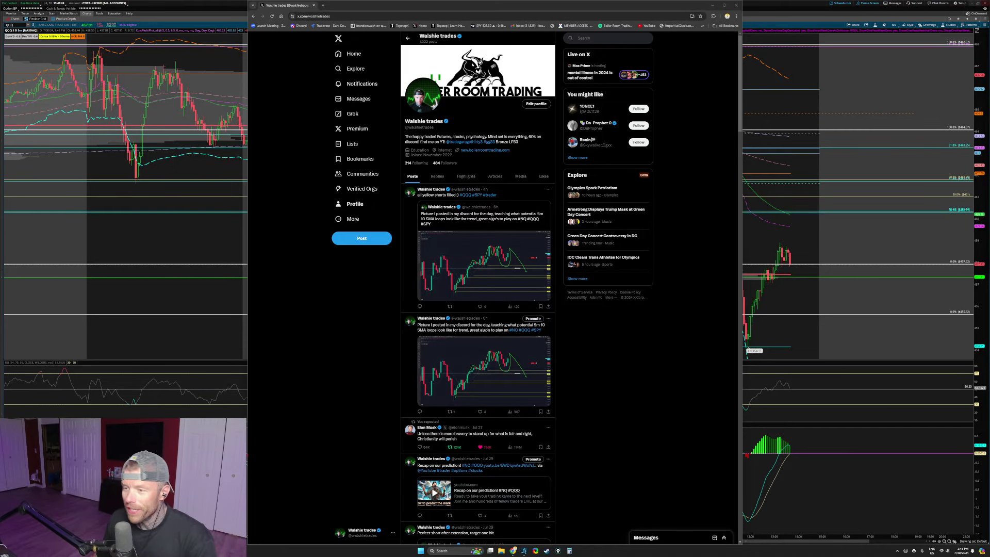
- View the enlarged 5m 10 SMA loops chart picture from the profile posts, and return to the trading chart
click(481, 376)
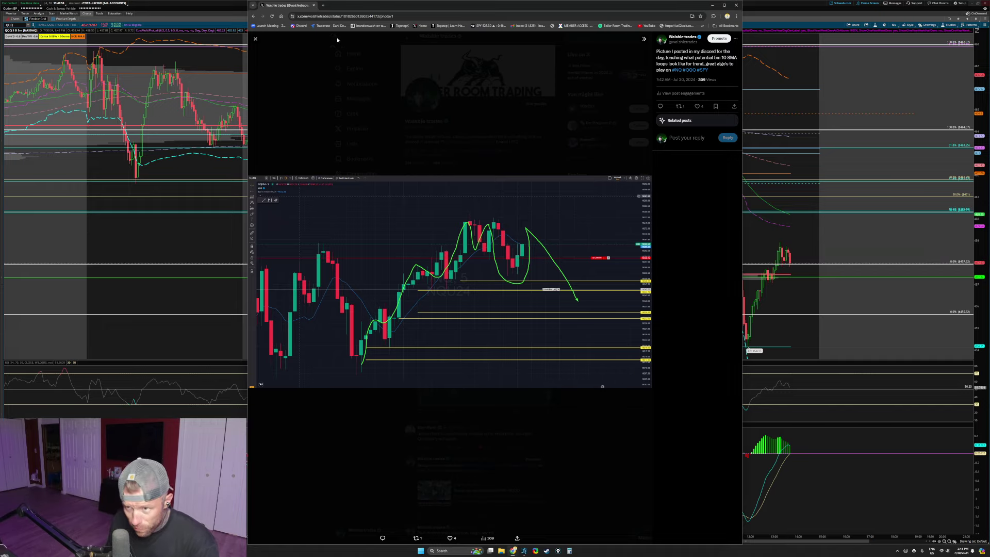
click(313, 6)
scroll(675, 240, down, 3)
scroll(665, 239, up, 7)
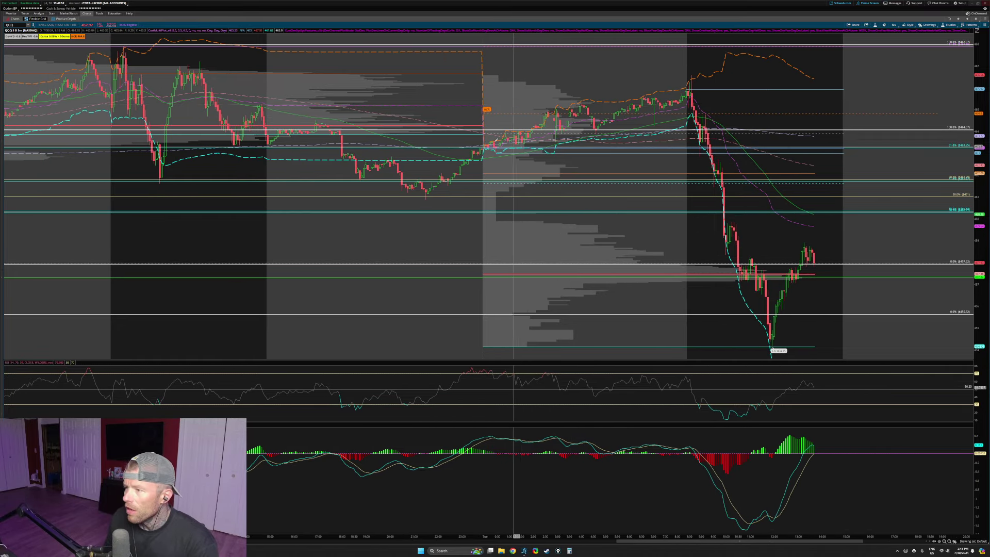
- Load the /NQ symbol in the chart and enlarge the overnight candles before the sharp drop
click(26, 24)
text(/NQ)
key(Return)
drag(619, 188, 945, 259)
drag(316, 122, 804, 162)
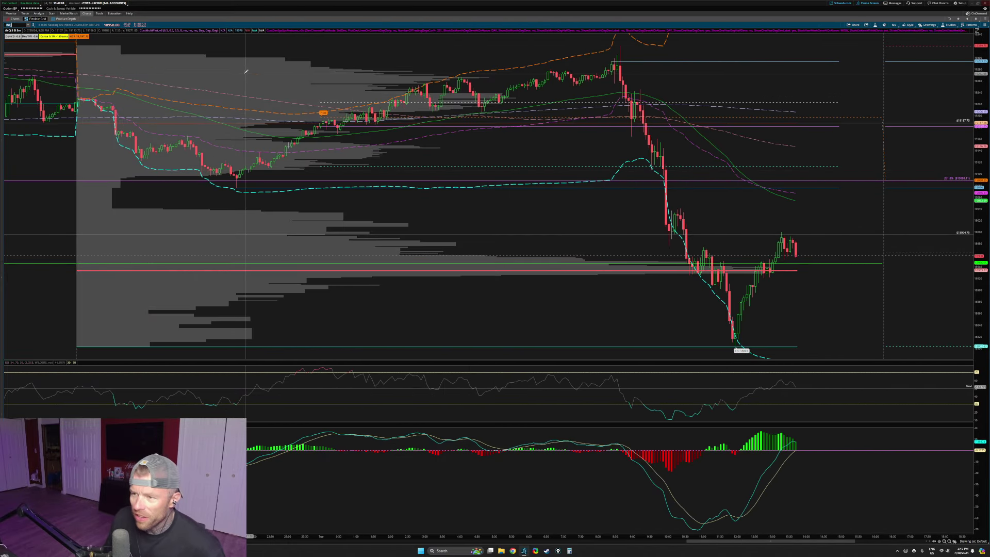
drag(979, 96, 978, 145)
drag(184, 67, 687, 218)
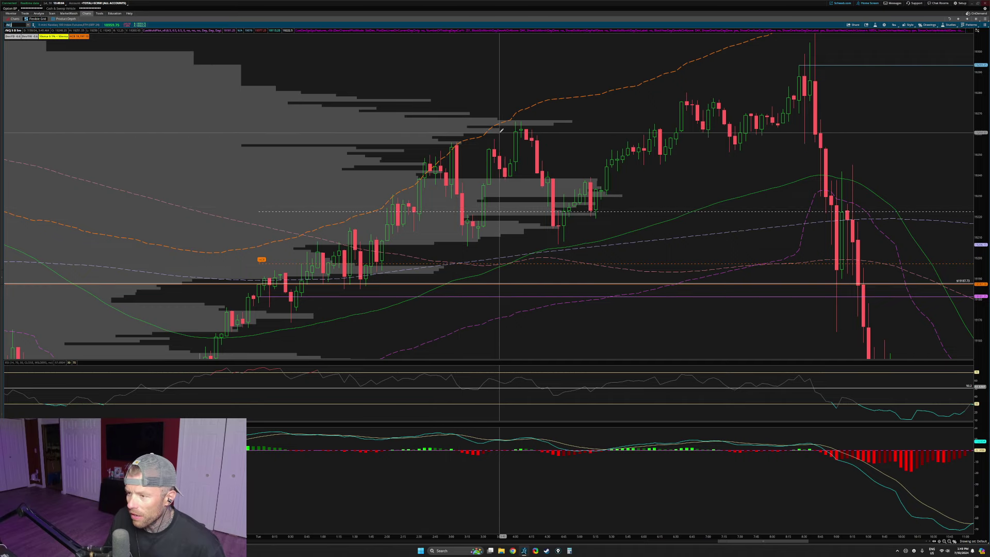
- Annotate the /NQ chart with an X on the first peak, a circle, two short ticks and a loop curve, and clear the markup
click(12, 25)
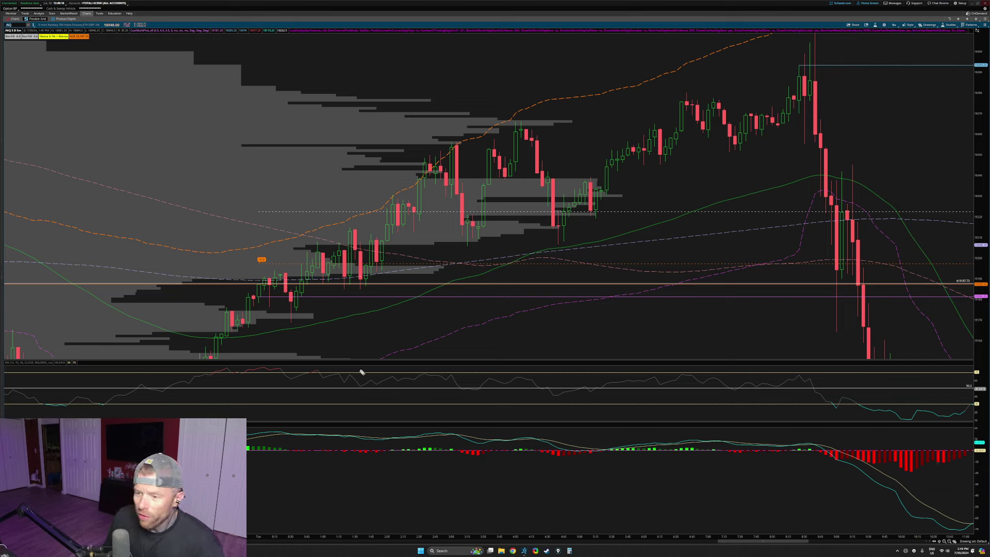
drag(452, 136, 438, 158)
drag(430, 136, 455, 162)
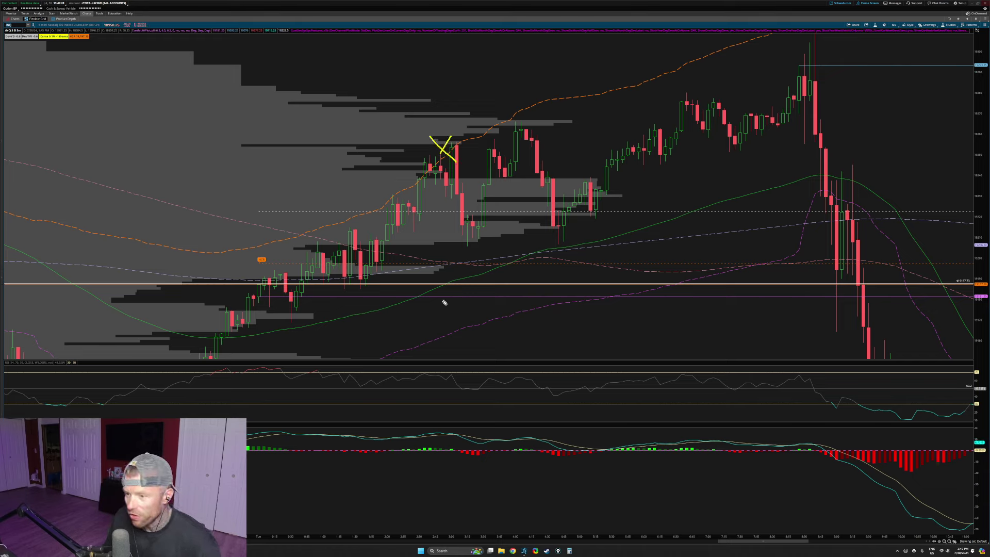
mouse_move(518, 311)
mouse_down()
mouse_move(510, 342)
mouse_move(501, 303)
mouse_up()
drag(571, 293, 573, 312)
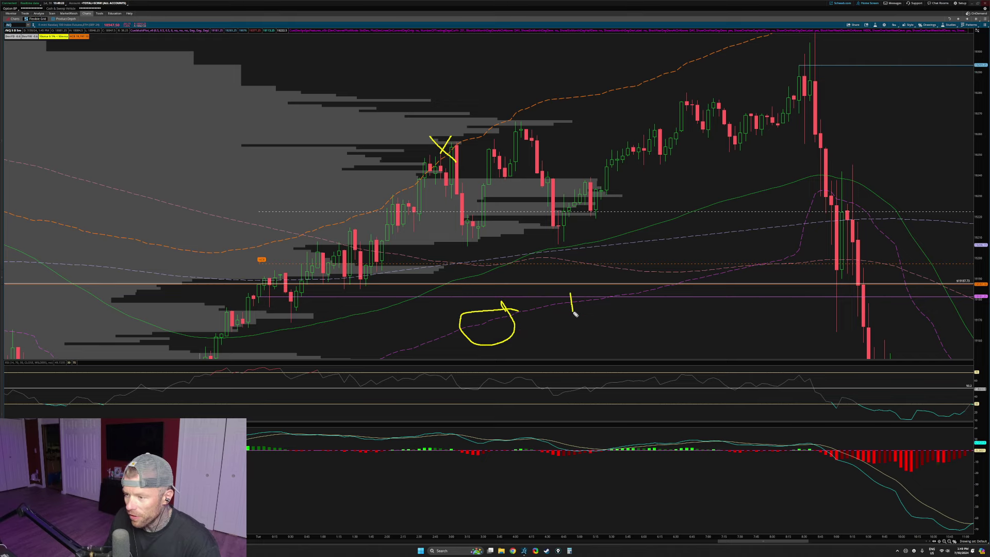
drag(562, 94, 563, 115)
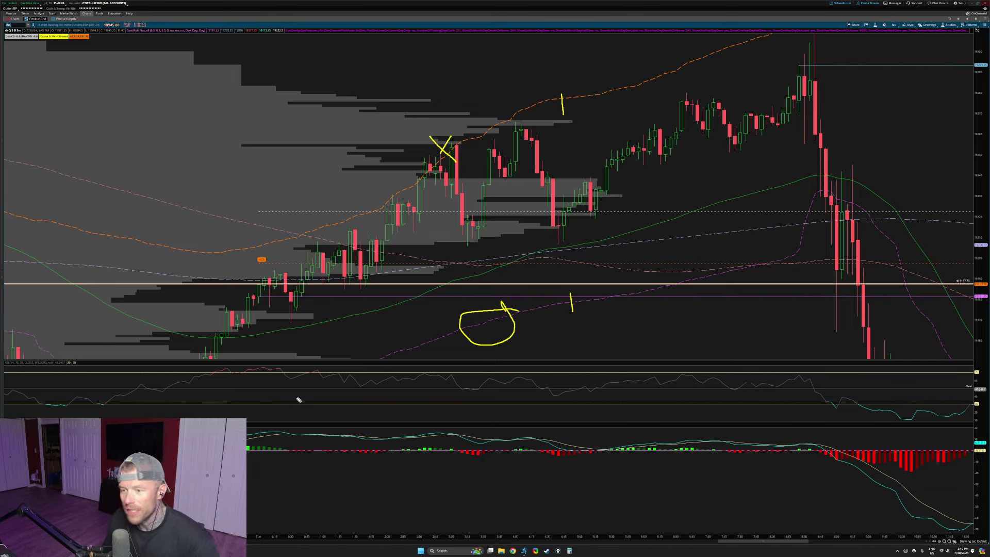
mouse_move(443, 144)
mouse_down()
mouse_move(467, 235)
mouse_move(492, 174)
mouse_move(508, 180)
mouse_move(526, 120)
mouse_up()
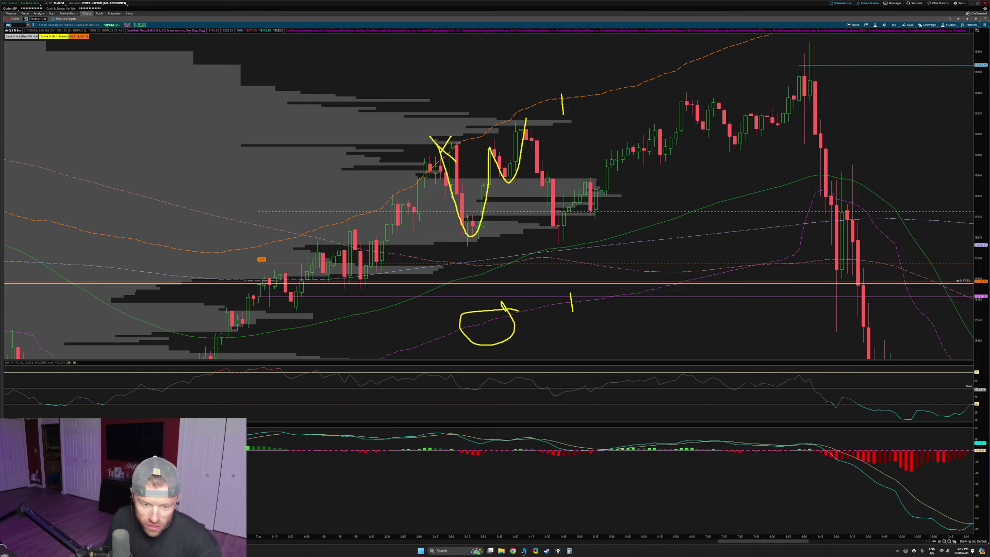
key(Escape)
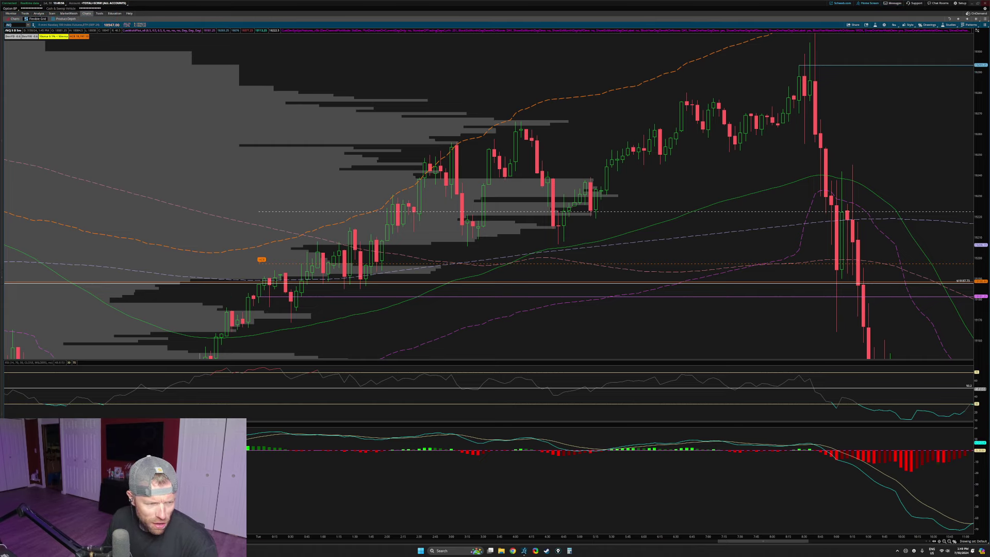
- Switch to the Discord browser window and examine the 5m 10 SMA loop messages in elites-trading-room
click(513, 551)
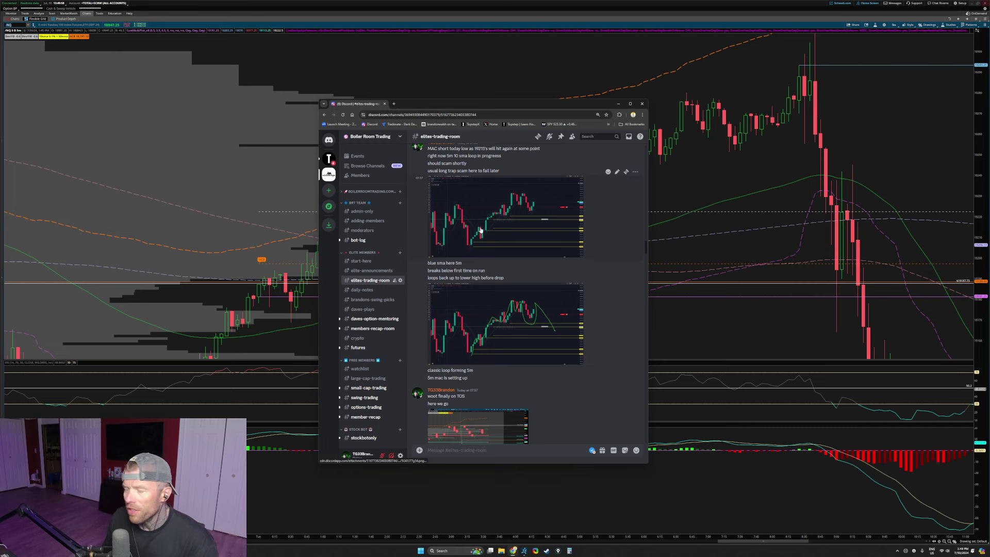
scroll(474, 237, up, 1)
scroll(474, 237, up, 1)
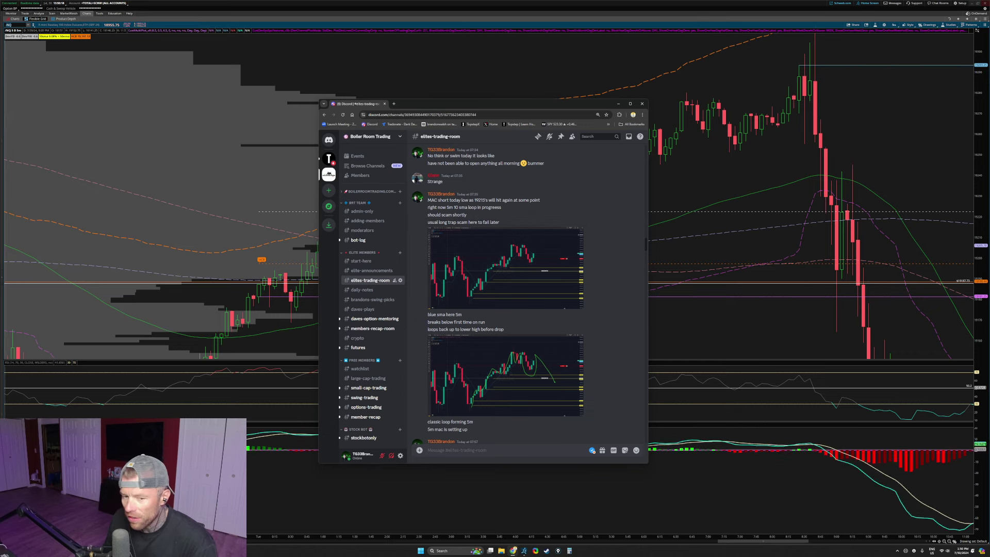
- Circle the "blue sma here 5m" notes, trace the loops over the chart picture below them, and clear the markup
mouse_move(524, 185)
mouse_down()
mouse_move(497, 242)
mouse_move(467, 177)
mouse_up()
key(ctrl+shift+7)
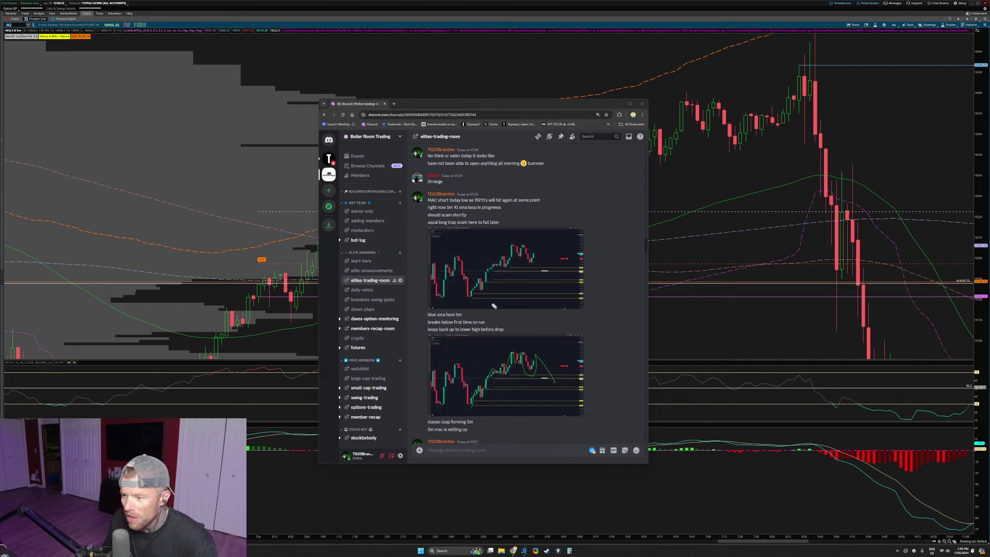
mouse_move(478, 311)
mouse_down()
mouse_move(410, 315)
mouse_move(457, 346)
mouse_move(513, 326)
mouse_move(456, 308)
mouse_up()
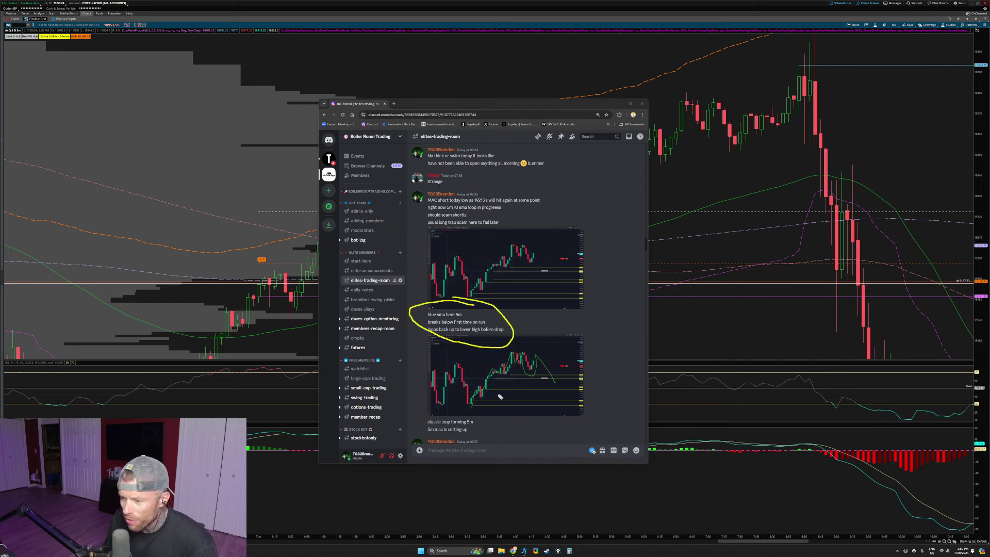
mouse_move(441, 410)
mouse_down()
mouse_move(502, 367)
mouse_move(556, 384)
mouse_move(562, 372)
mouse_up()
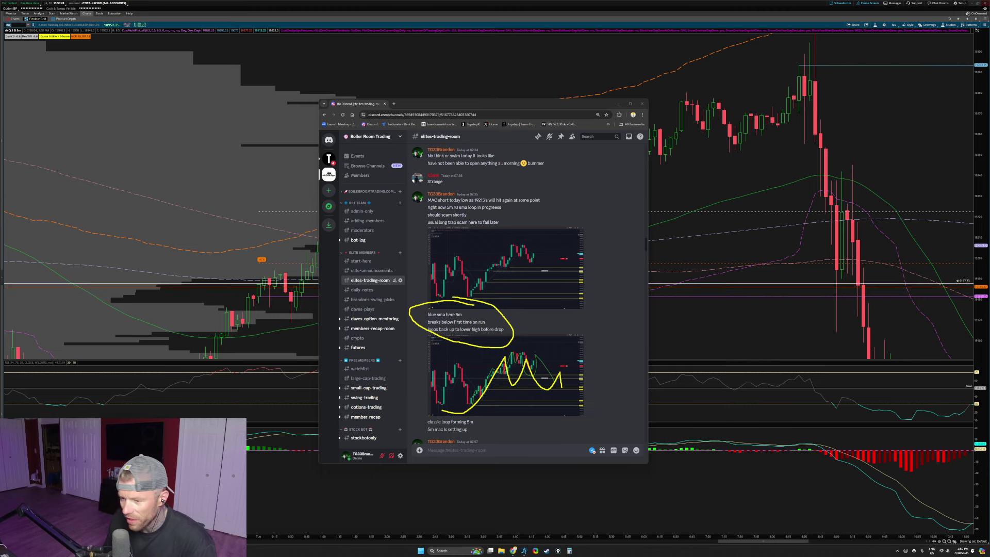
key(Escape)
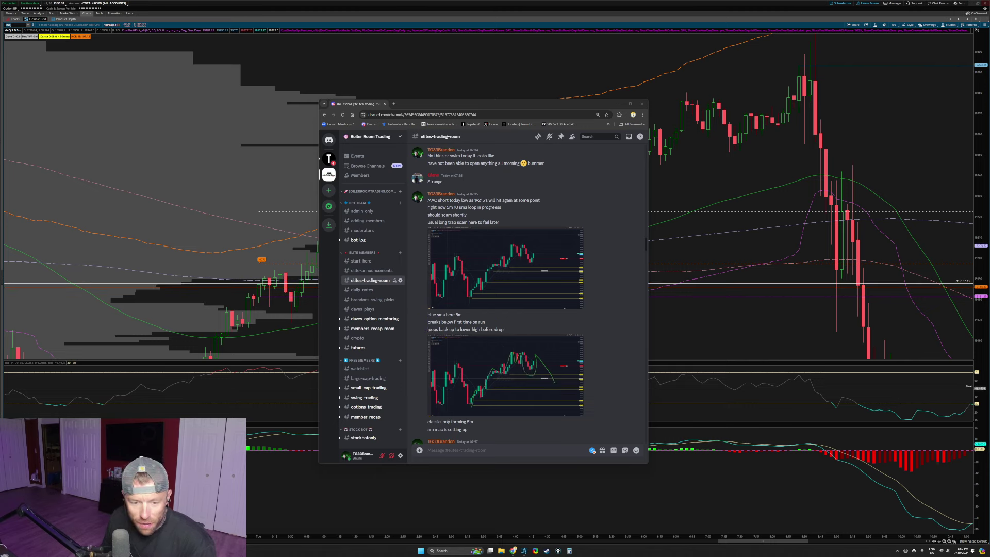
- View the TOS chart picture posted further down the channel and close the Discord window
scroll(496, 263, down, 5)
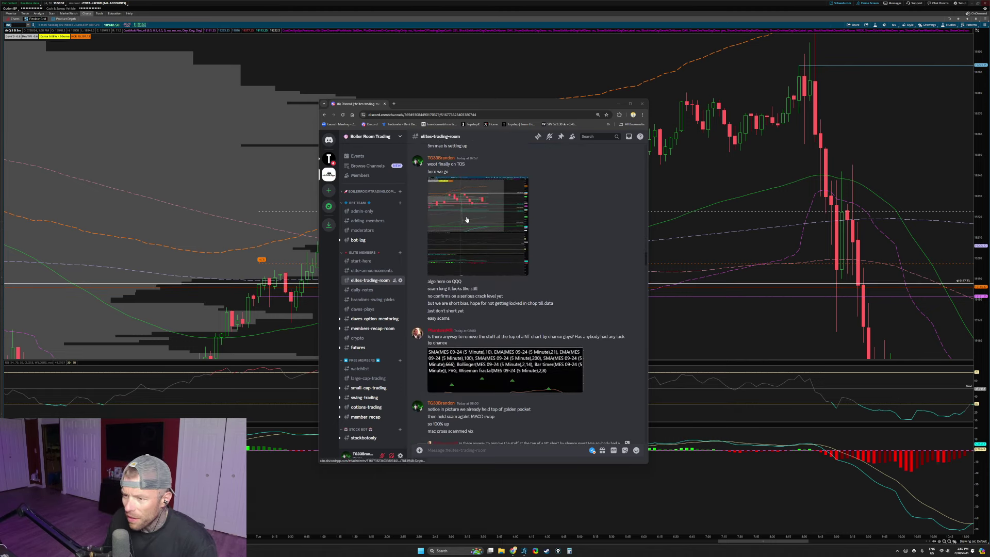
click(496, 263)
click(578, 155)
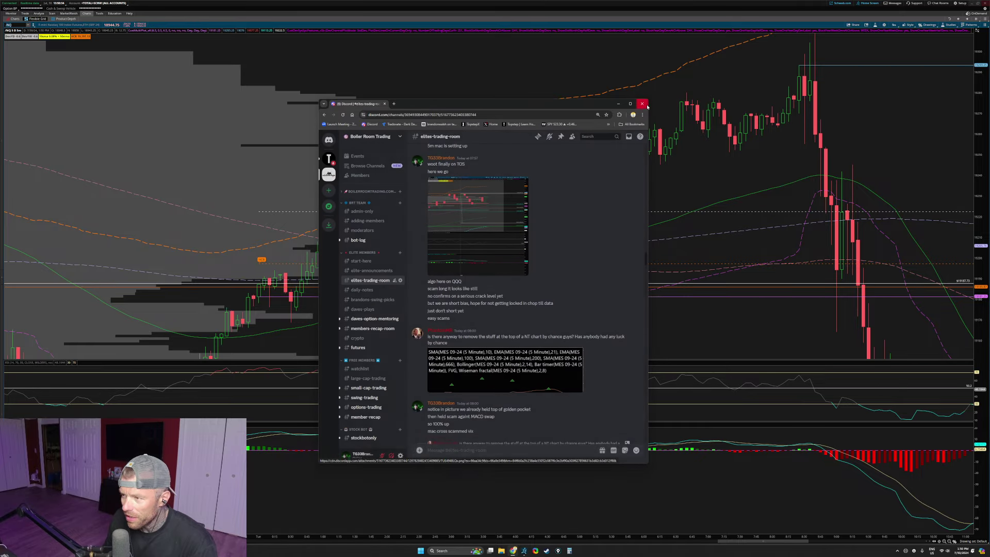
click(642, 103)
- Reset the chart's zoom and load the QQQ symbol in place of /NQ
double_click(845, 150)
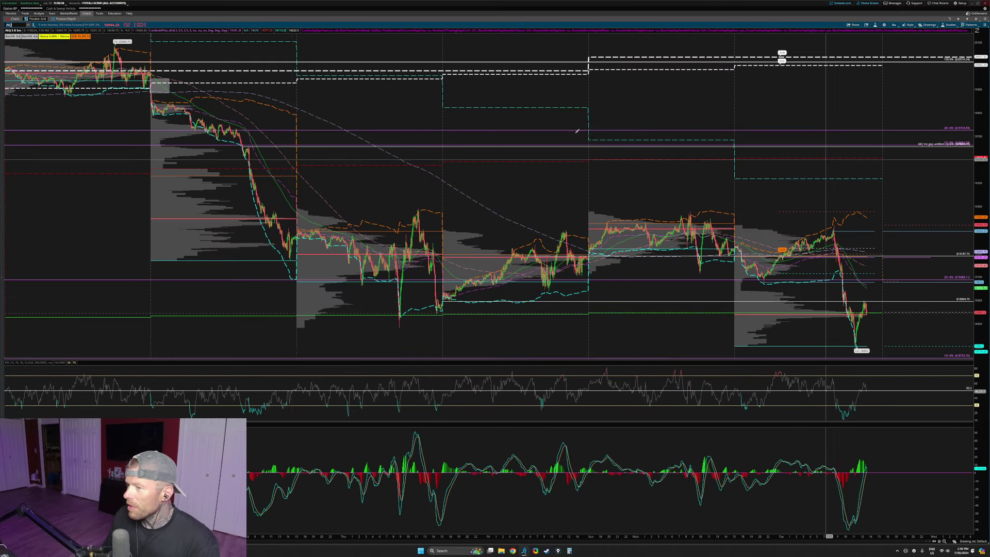
click(24, 25)
key(BackSpace)
key(BackSpace)
key(BackSpace)
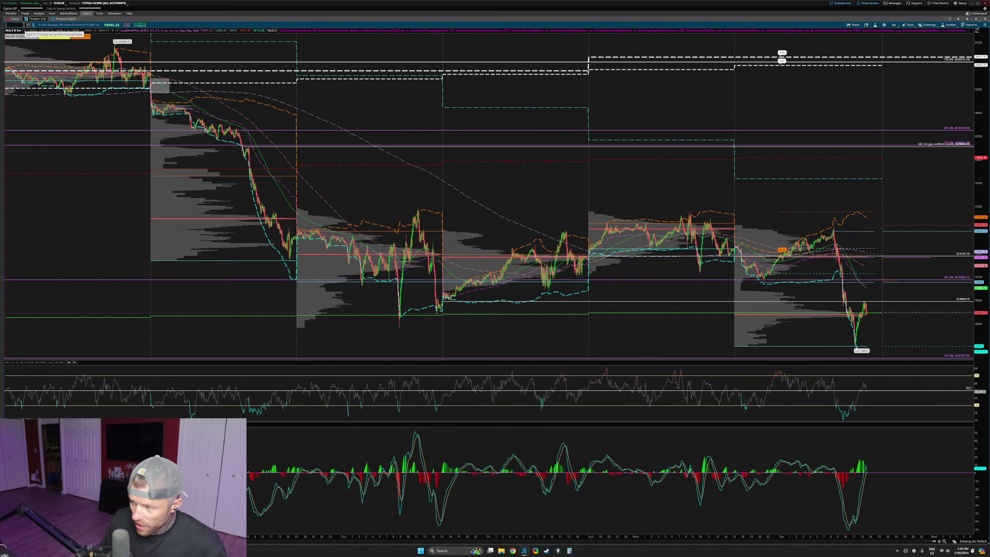
text(QQQ)
key(Return)
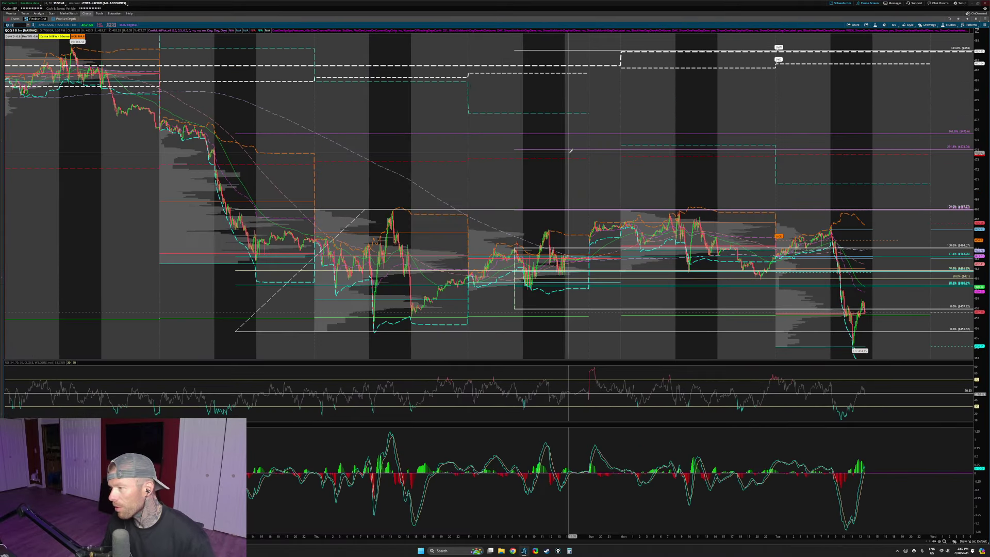
- Draw a Fibonacci retracement on the QQQ chart from the high to the low of the long-wick candle before the open
drag(941, 250, 941, 250)
drag(977, 67, 977, 103)
drag(377, 60, 810, 208)
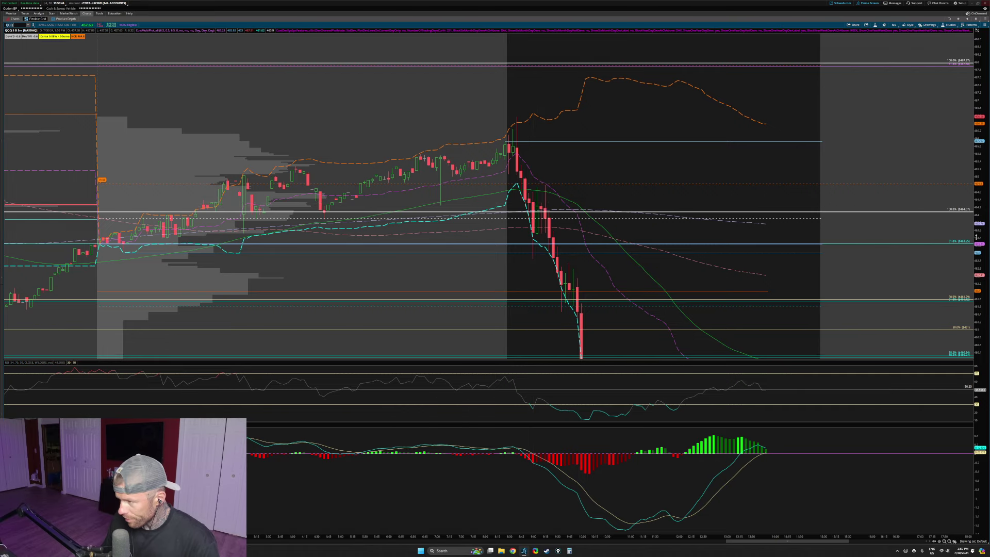
drag(978, 237, 978, 278)
middle_click(497, 162)
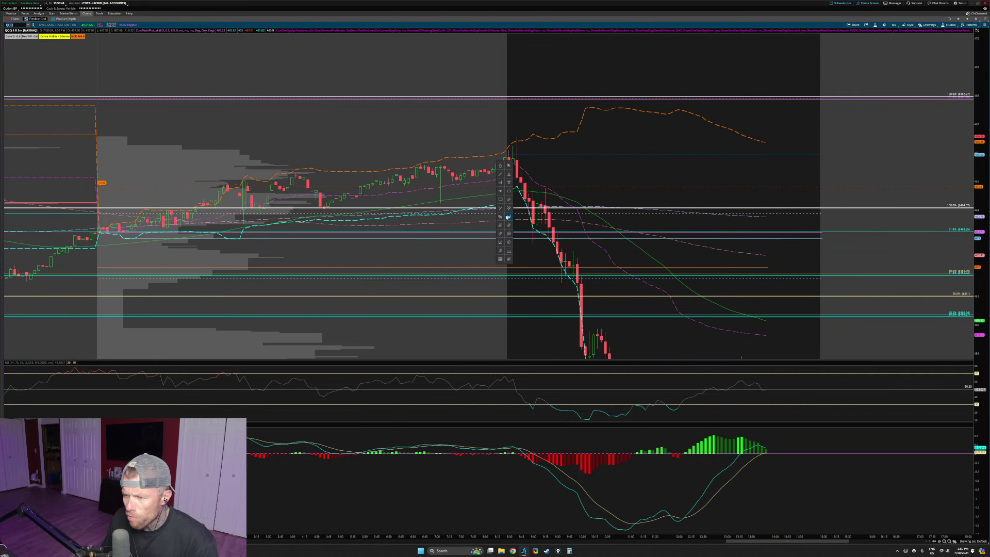
click(501, 220)
click(427, 165)
click(447, 199)
- Delete the two older Fibonacci retracements from the QQQ chart
right_click(367, 207)
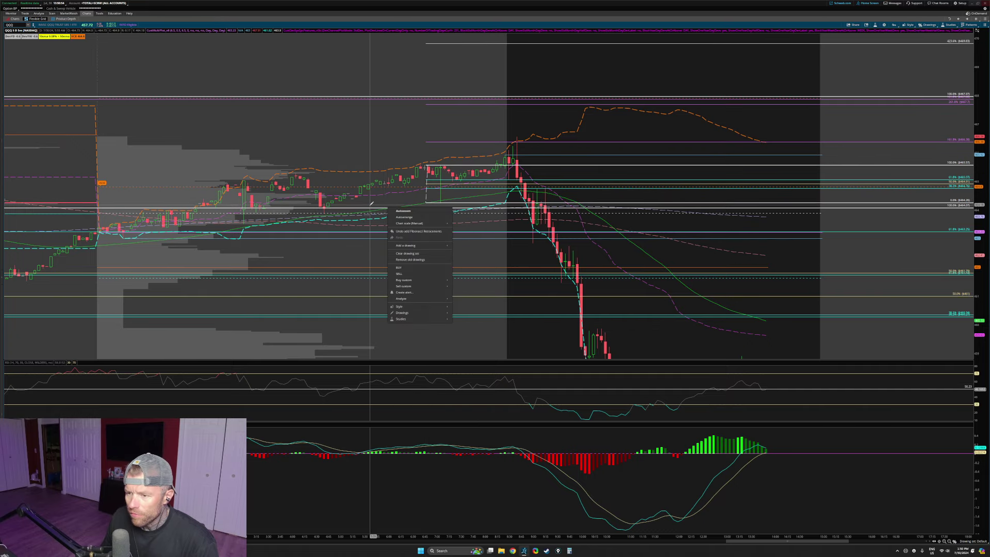
click(386, 232)
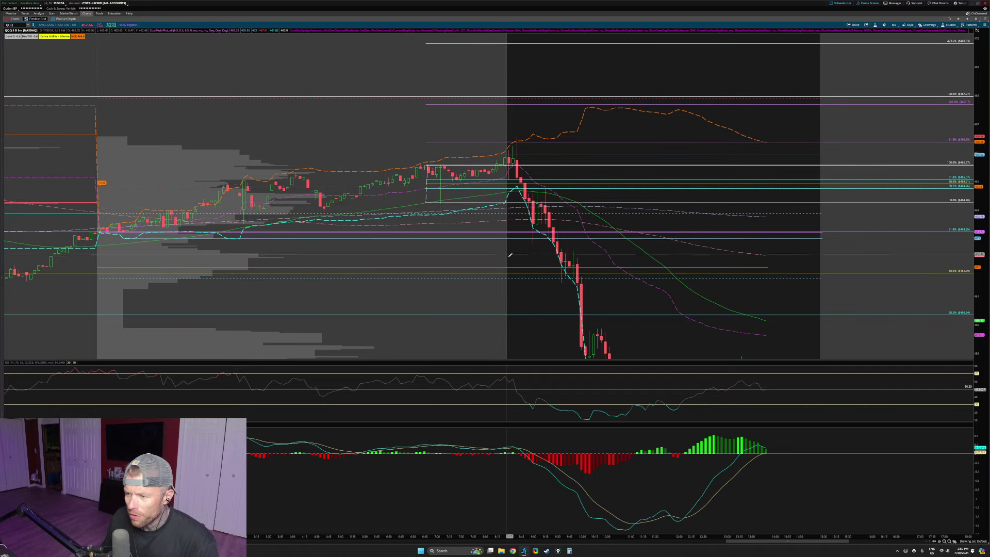
right_click(933, 270)
click(953, 294)
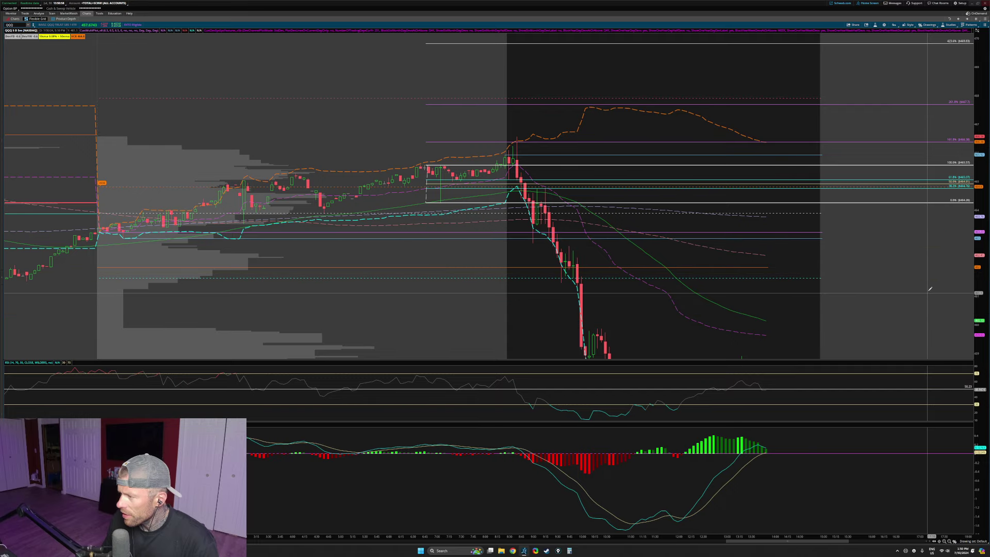
- Circle the new retracement's 100% label, trace a projected path from its 0% level up past the extension levels, and clear the markup
drag(977, 173, 978, 134)
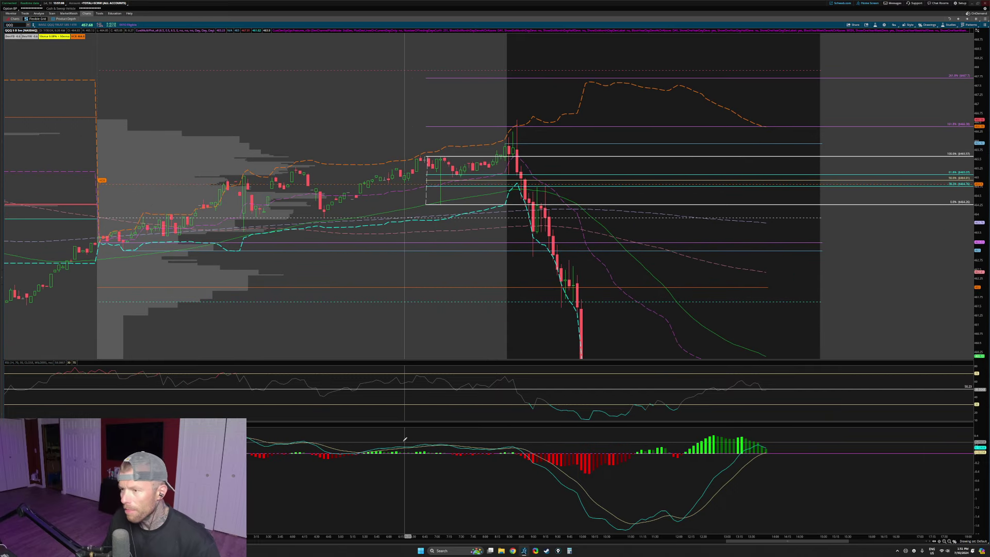
scroll(343, 296, up, 2)
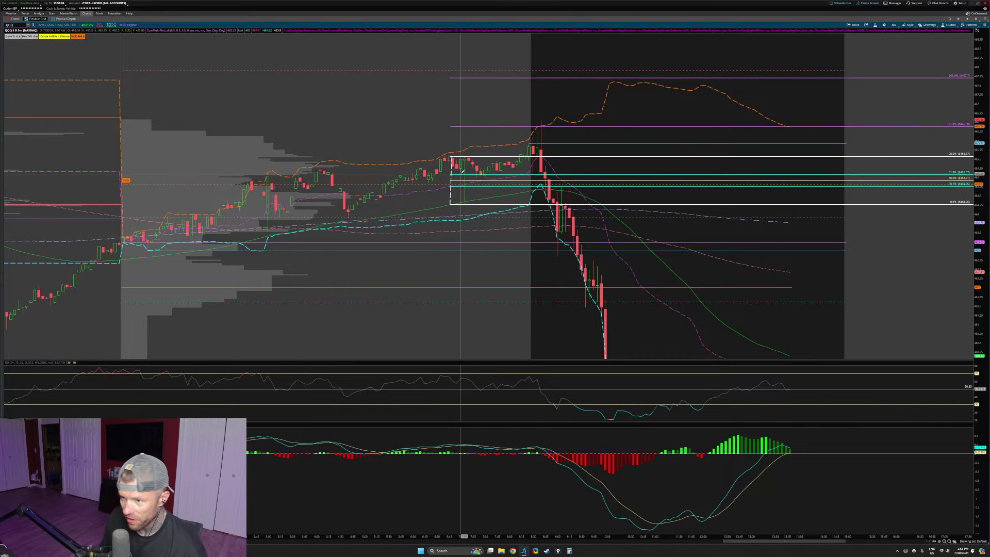
right_click(595, 56)
click(611, 58)
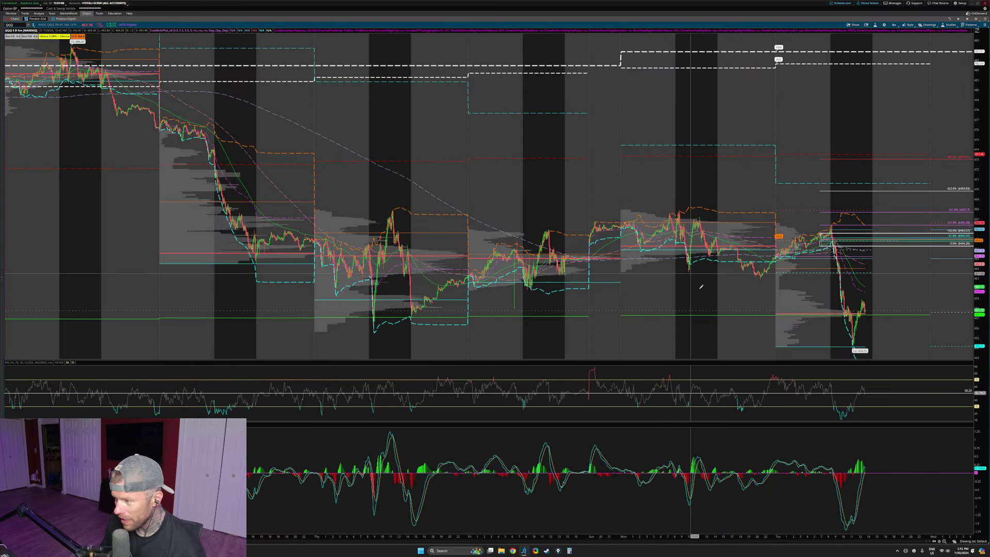
drag(691, 159, 917, 170)
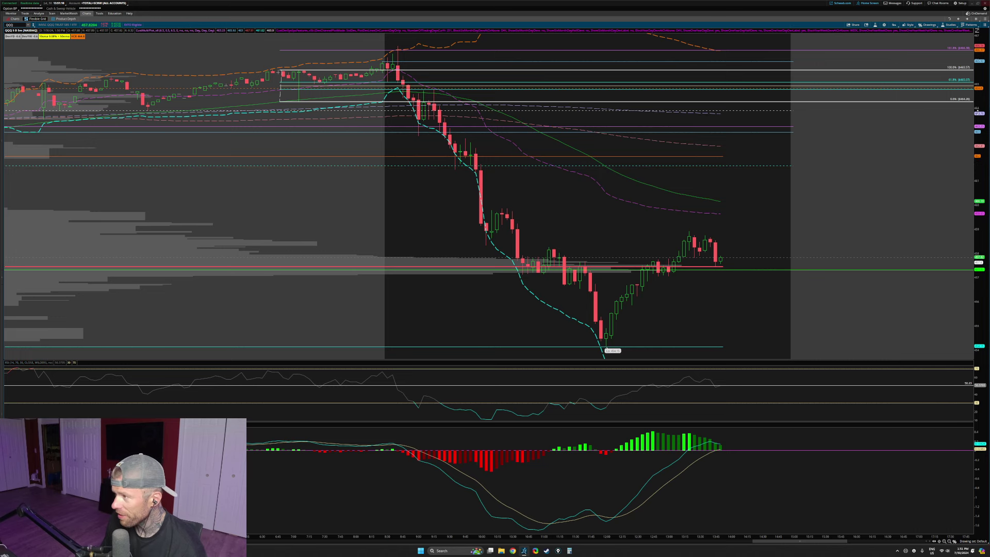
drag(978, 112, 978, 136)
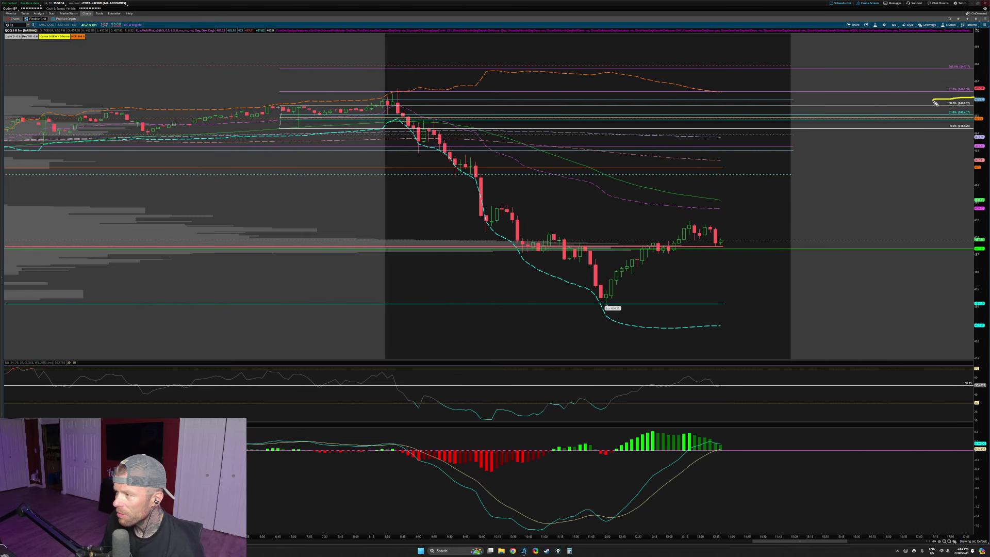
mouse_move(280, 124)
mouse_down()
mouse_move(397, 106)
mouse_move(515, 41)
mouse_move(518, 24)
mouse_up()
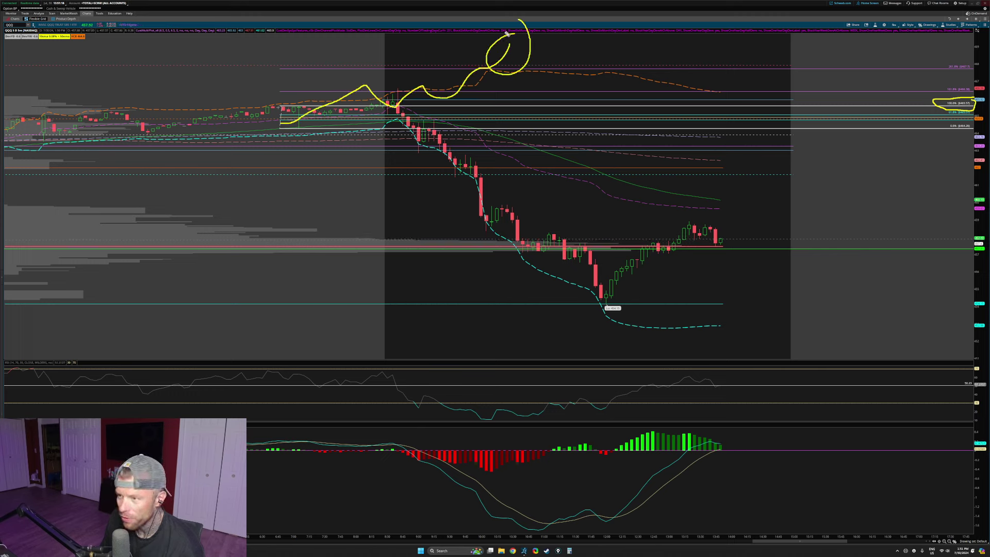
key(Escape)
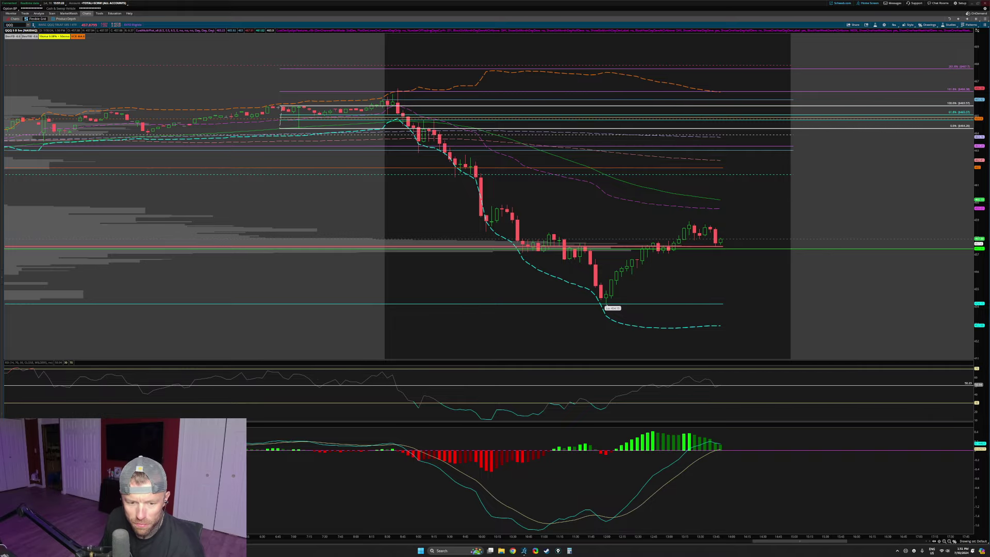
- Circle the cluster of low QQQ candles that precedes the premarket run toward the retracement
drag(128, 57, 824, 132)
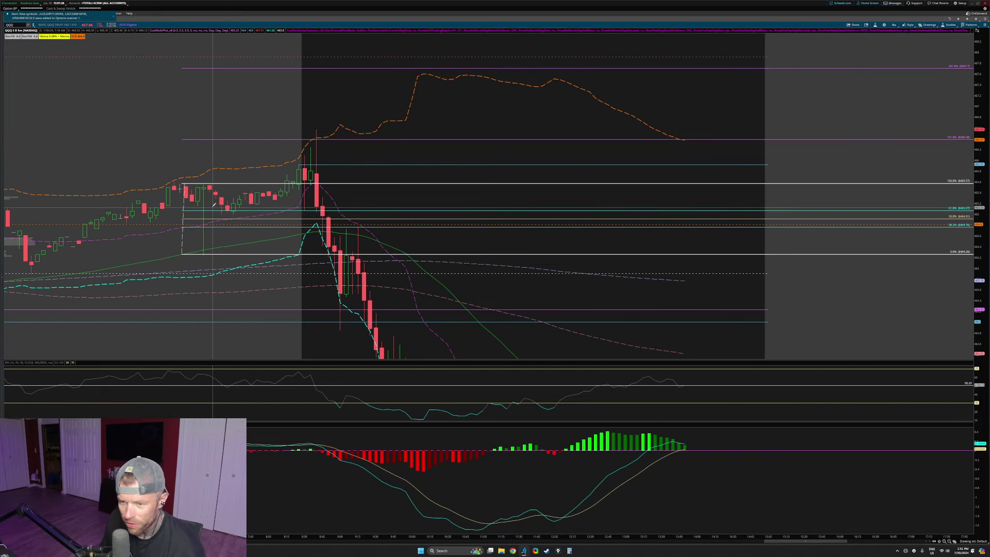
drag(29, 219, 19, 220)
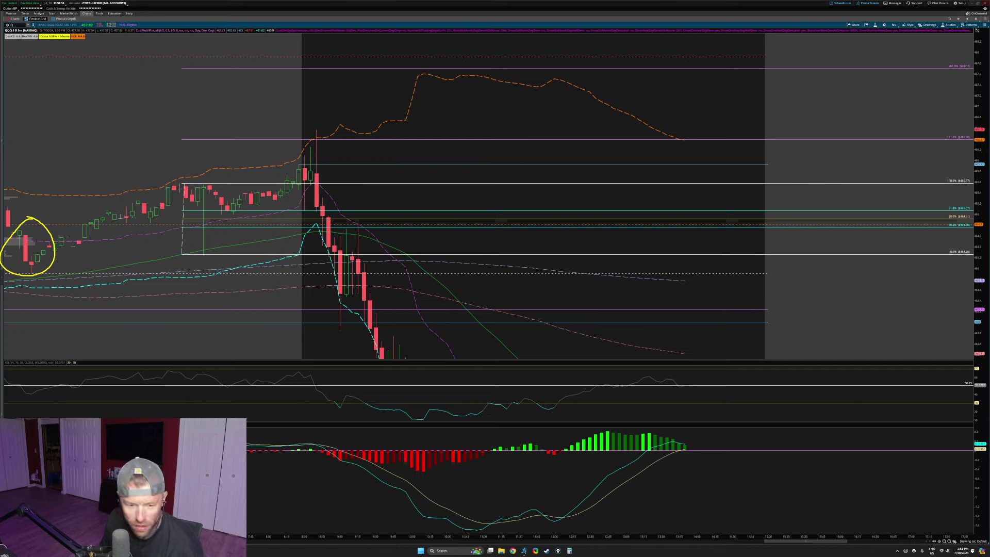
- Replace the circle with a box around the premarket QQQ candles, tracing price up to the opening high and the MACD curve below
key(ctrl+shift+6)
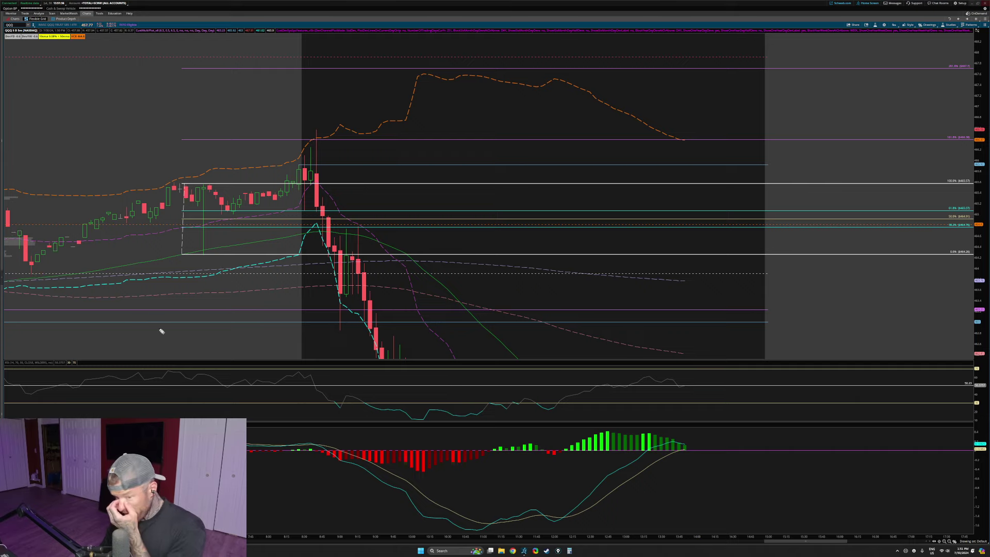
mouse_move(195, 179)
mouse_down()
mouse_move(300, 178)
mouse_move(315, 144)
mouse_up()
key(ctrl+z)
drag(127, 184, 200, 257)
mouse_move(153, 209)
mouse_down()
mouse_move(152, 227)
mouse_move(132, 241)
mouse_up()
mouse_move(188, 185)
mouse_down()
mouse_move(232, 197)
mouse_move(318, 141)
mouse_up()
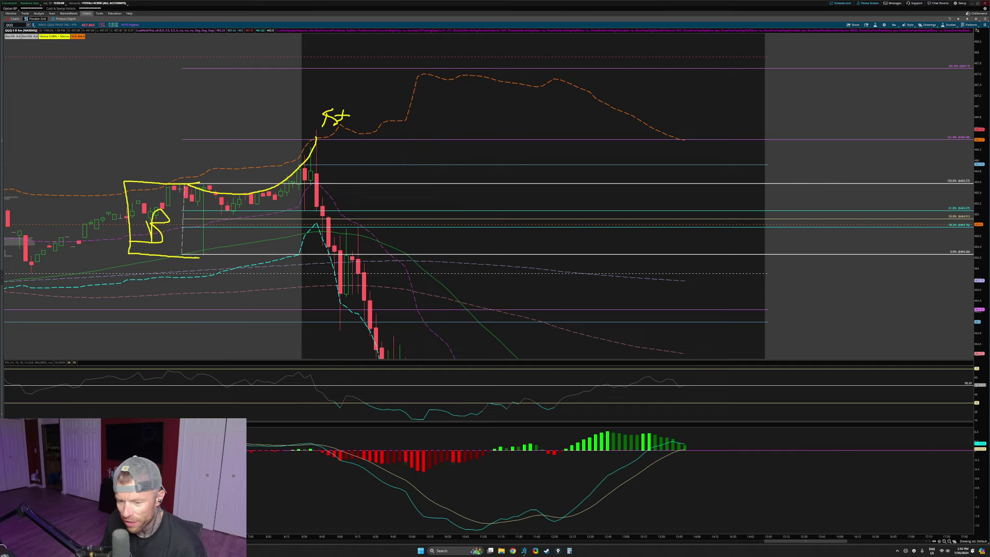
drag(248, 451, 413, 457)
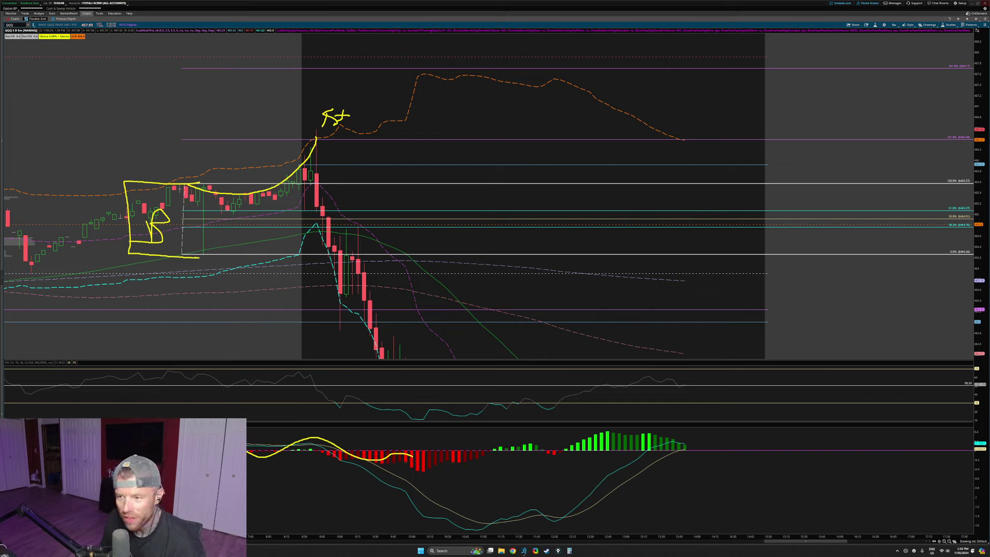
key(Escape)
- Circle the opening high, box the premarket candles, mark the drop and circled consolidation below the retracement, and clear the markup
drag(327, 129, 332, 144)
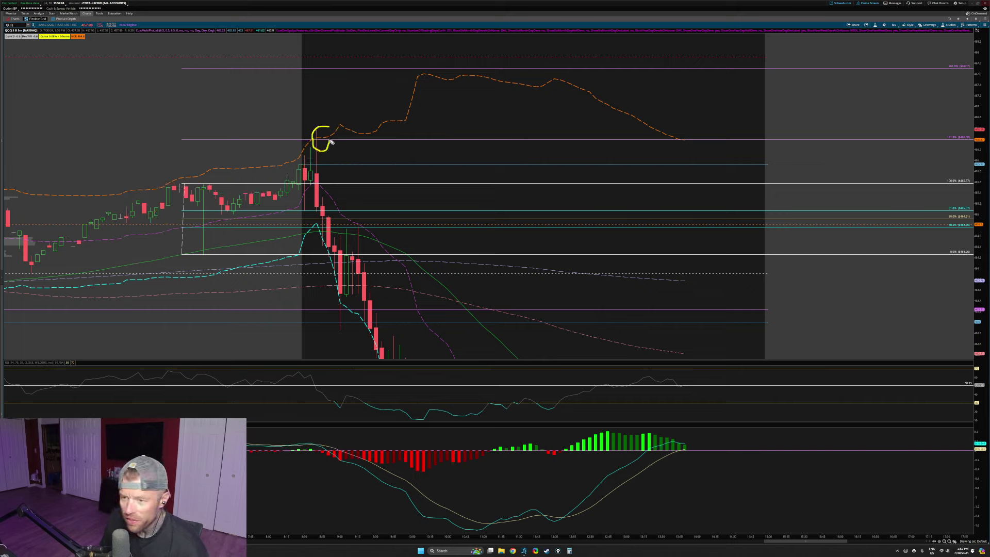
mouse_move(195, 182)
mouse_down()
mouse_move(116, 244)
mouse_move(184, 260)
mouse_up()
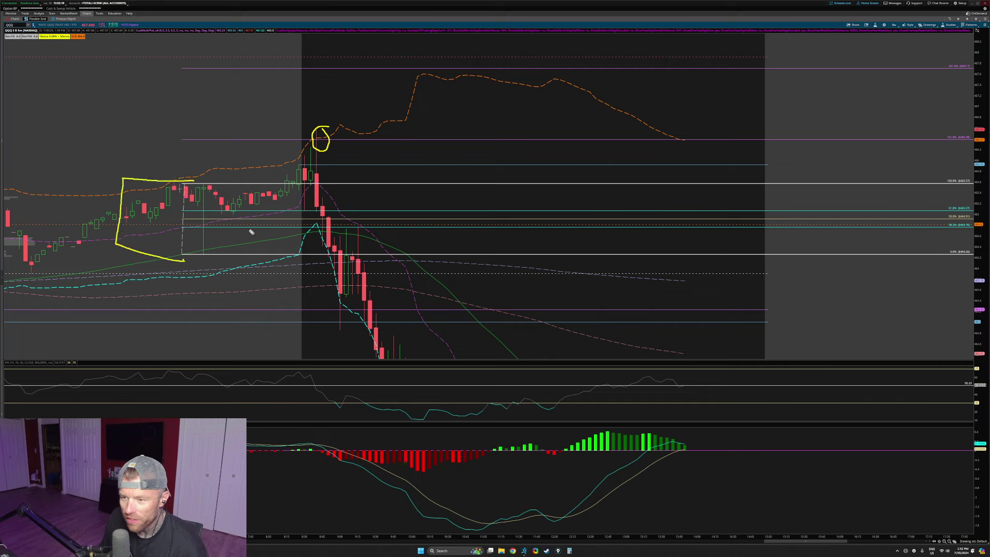
mouse_move(290, 184)
mouse_down()
mouse_move(369, 189)
mouse_move(333, 258)
mouse_move(367, 263)
mouse_move(384, 283)
mouse_up()
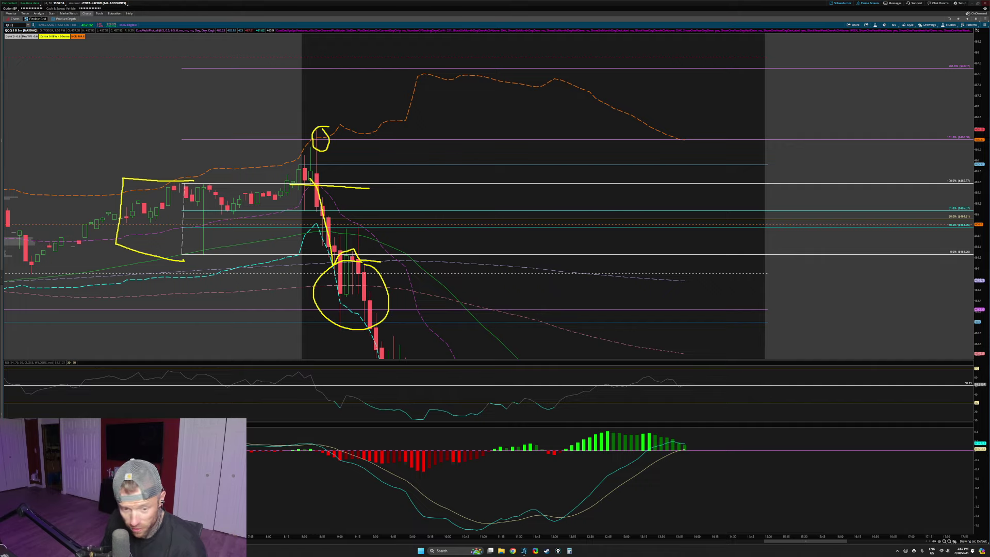
key(Escape)
- Draw a reversed Fibonacci retracement on QQQ from the existing retracement's low level up to its high level
middle_click(225, 257)
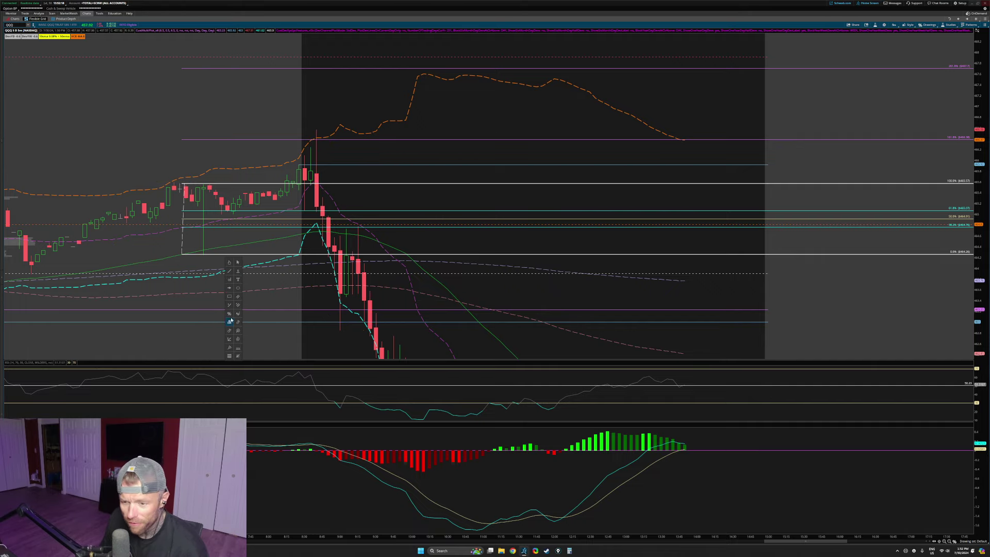
click(229, 314)
drag(185, 254, 185, 201)
click(179, 184)
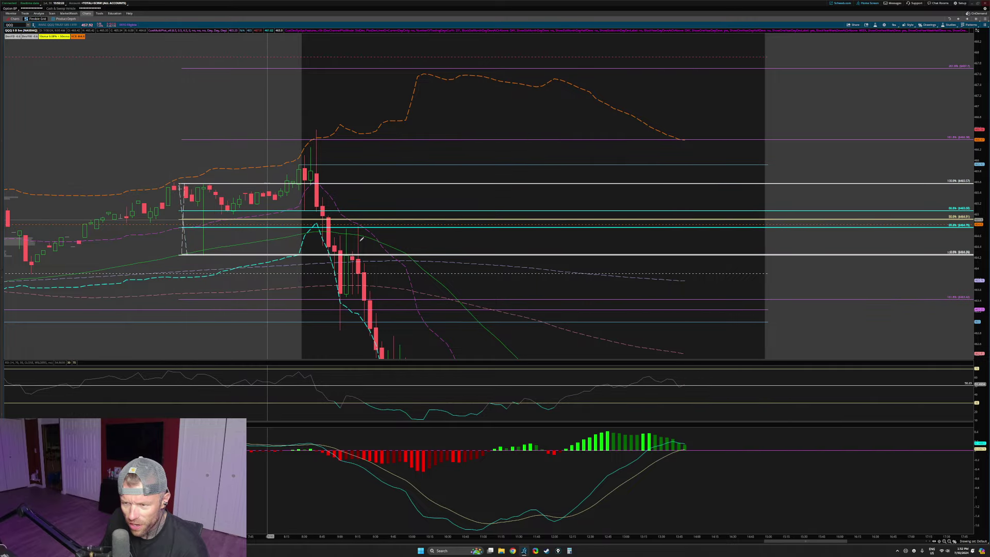
- Circle the long-wick candle's low and the retracement's lower anchor, mark the post-open breakdown with strokes, and clear the markup
drag(979, 194, 979, 253)
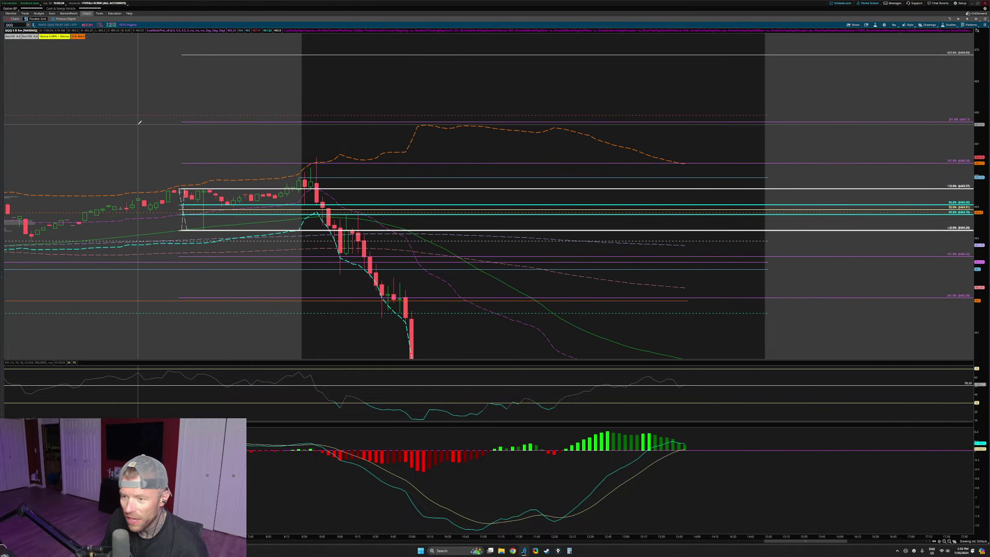
drag(140, 122, 576, 375)
drag(979, 201, 979, 34)
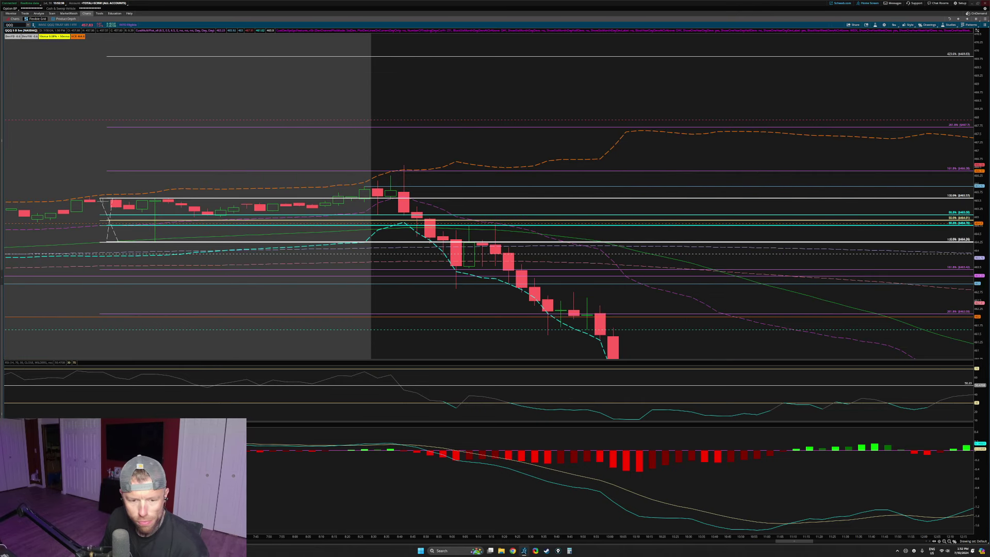
drag(170, 238, 105, 254)
drag(444, 120, 536, 281)
mouse_move(464, 229)
mouse_down()
mouse_move(531, 277)
mouse_move(559, 210)
mouse_up()
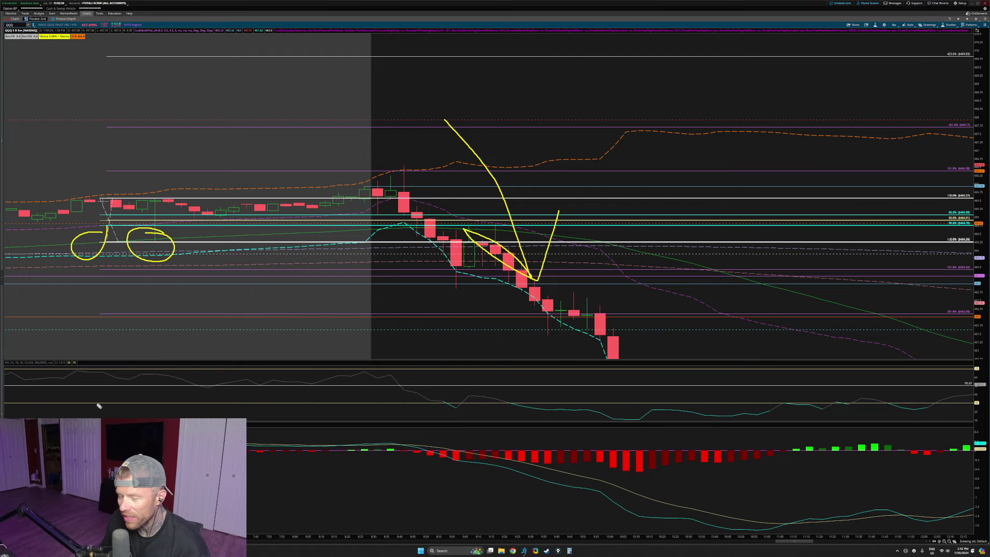
key(Escape)
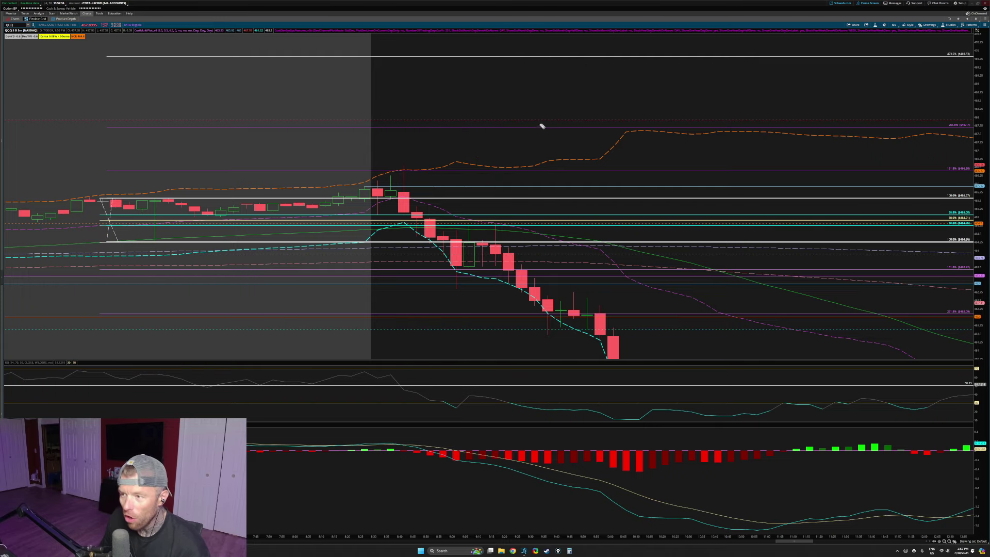
- Circle the earlier overnight QQQ consolidation, trace price up to the opening high and the matching MACD curve, and clear the markup
double_click(487, 118)
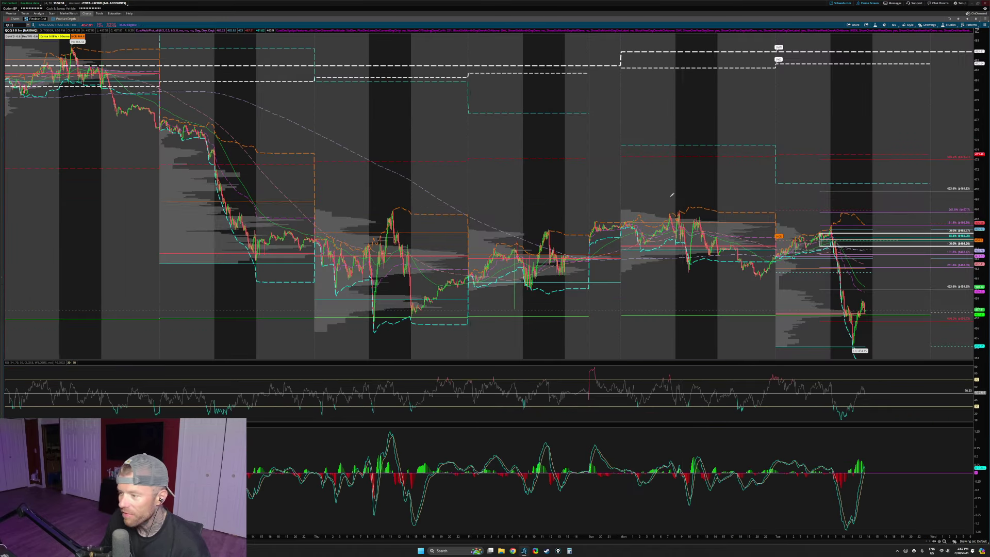
drag(728, 207, 905, 242)
scroll(906, 240, up, 3)
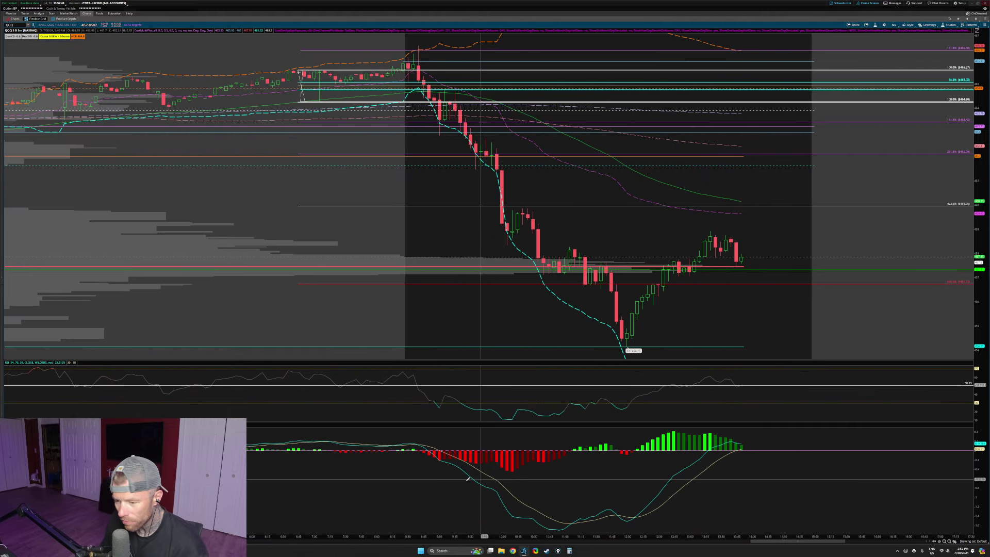
mouse_move(975, 508)
mouse_down()
mouse_move(976, 469)
mouse_move(975, 503)
mouse_up()
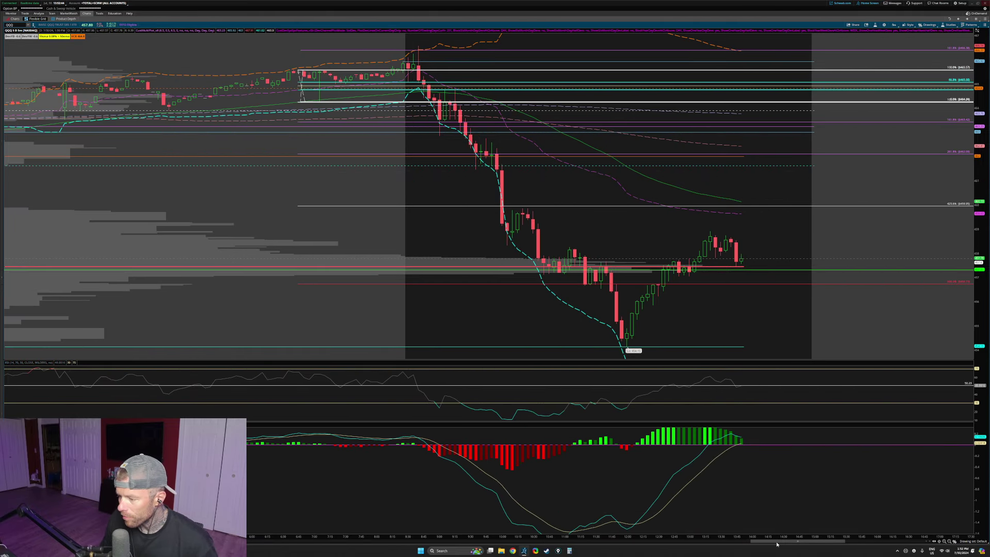
drag(783, 541, 748, 545)
drag(983, 508, 983, 477)
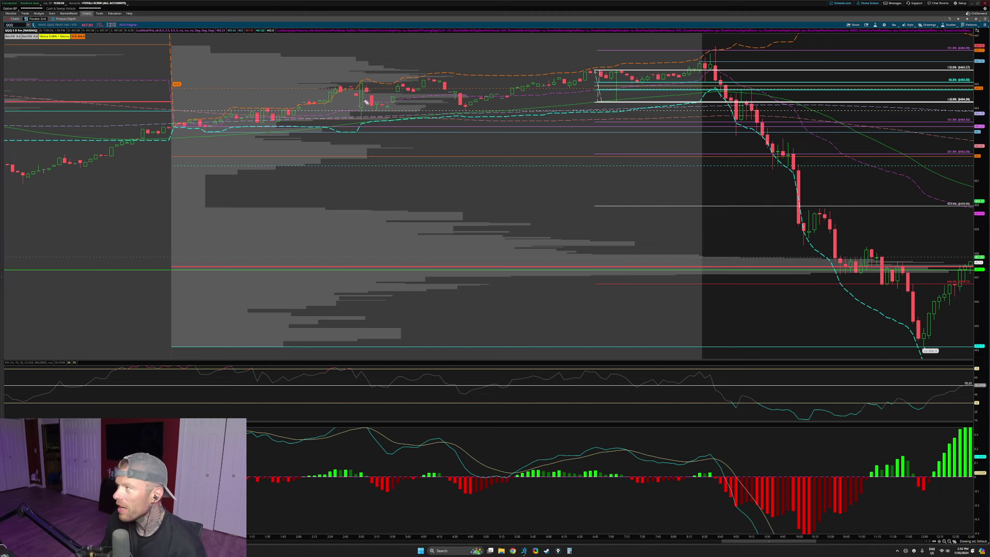
mouse_move(412, 51)
mouse_down()
mouse_move(432, 51)
mouse_move(412, 115)
mouse_move(634, 96)
mouse_move(734, 51)
mouse_up()
mouse_move(367, 427)
mouse_down()
mouse_move(445, 448)
mouse_move(474, 480)
mouse_move(629, 451)
mouse_move(695, 457)
mouse_move(758, 491)
mouse_up()
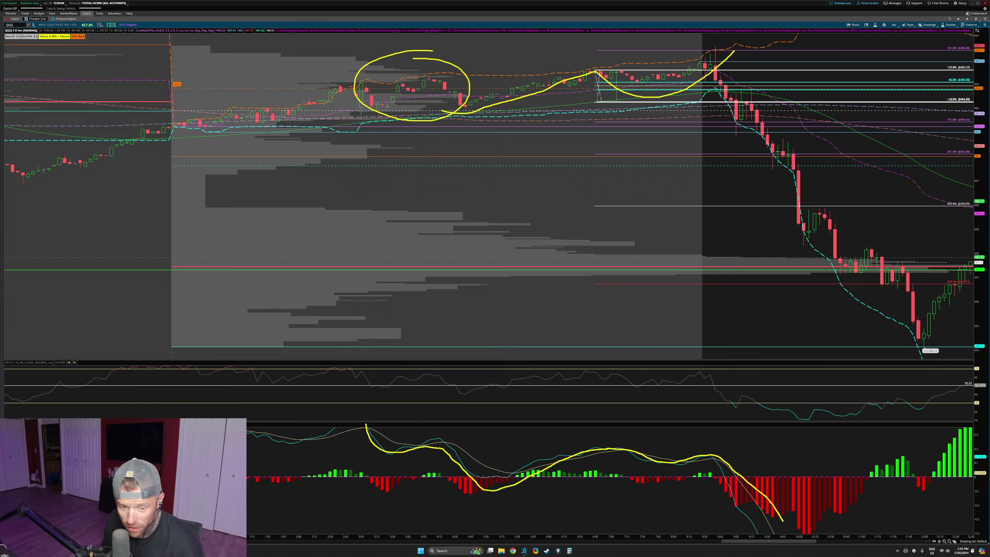
key(Escape)
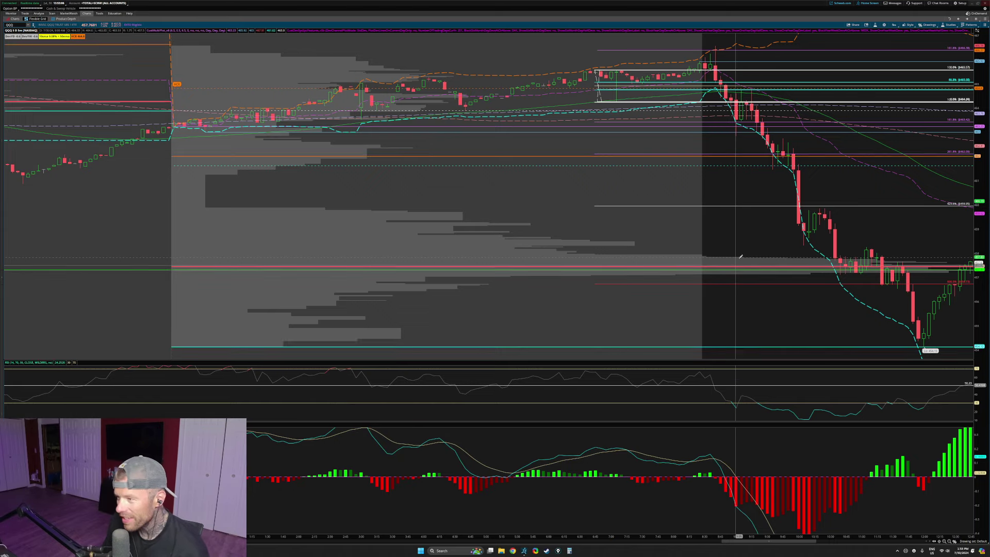
- Box the premarket QQQ candles, trace a stepped decline through the downside Fibonacci extension levels, and clear the markup
drag(506, 51, 974, 358)
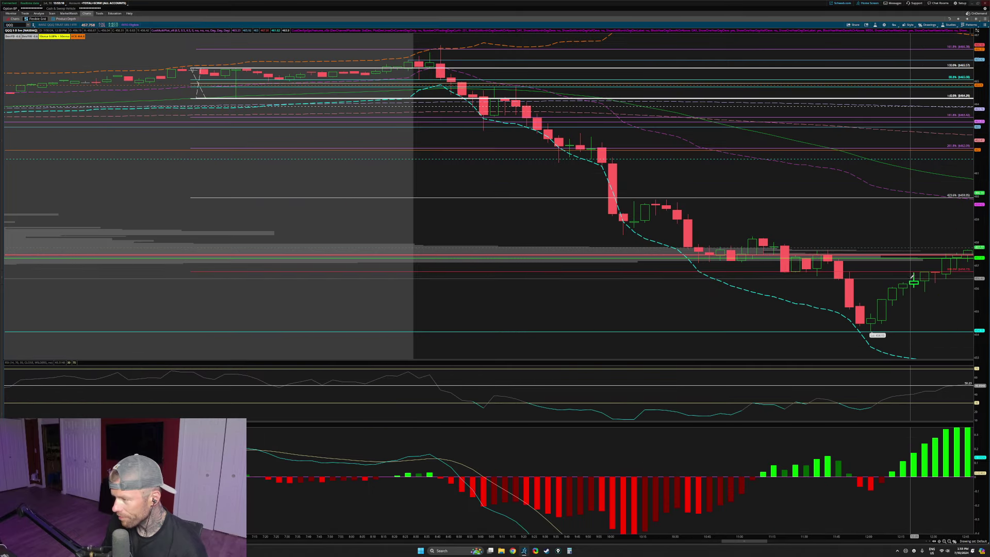
right_click(831, 226)
click(845, 227)
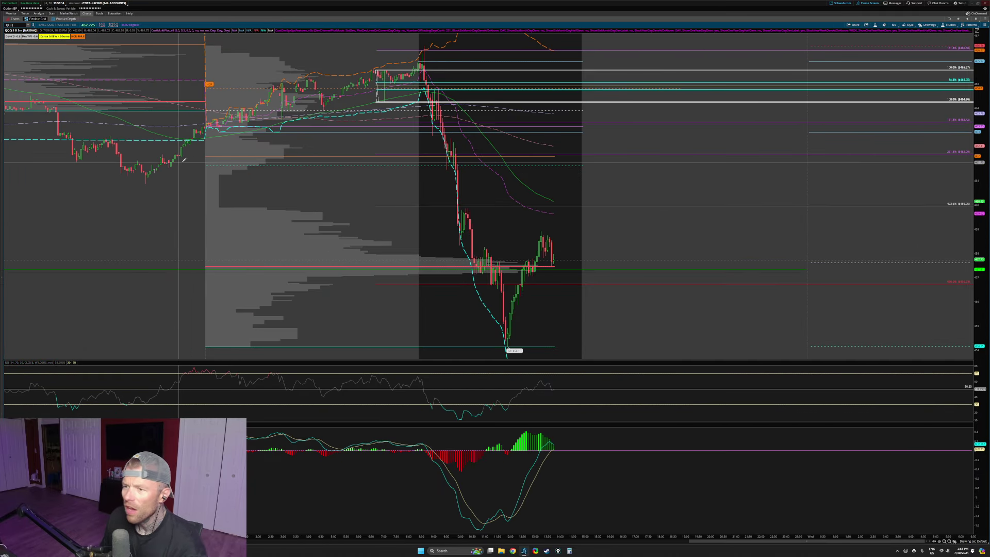
drag(977, 263, 978, 309)
drag(269, 79, 758, 317)
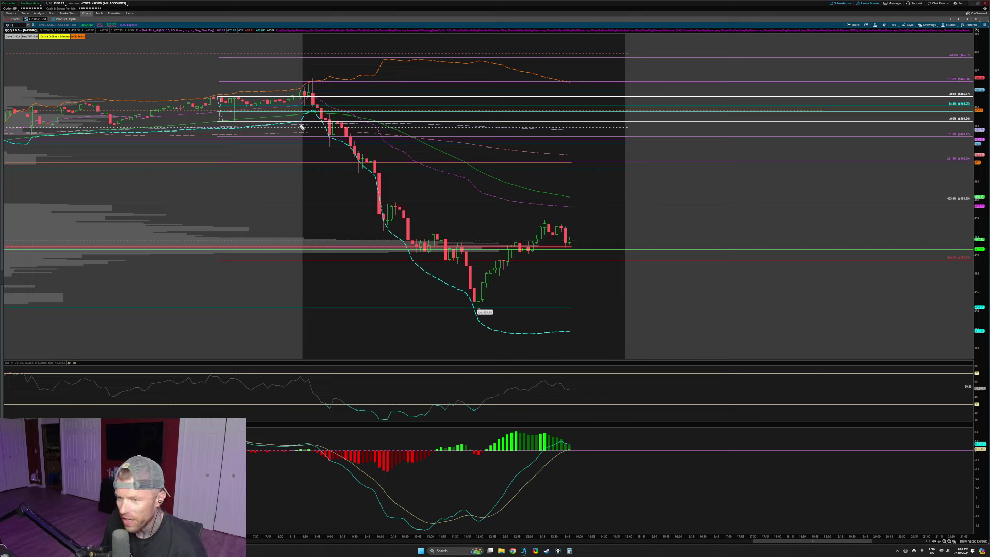
mouse_move(220, 97)
mouse_down()
mouse_move(184, 121)
mouse_move(229, 123)
mouse_up()
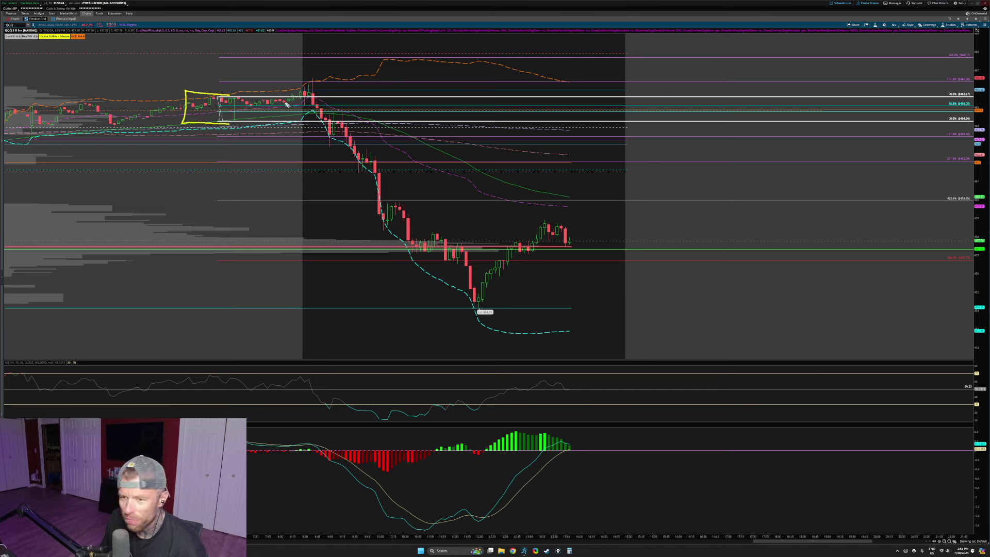
drag(362, 147, 541, 243)
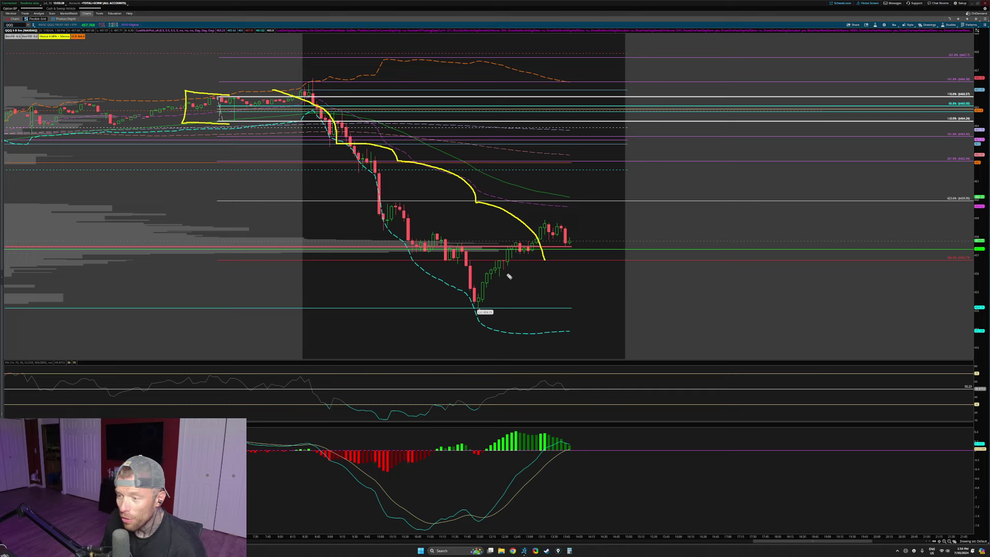
key(Escape)
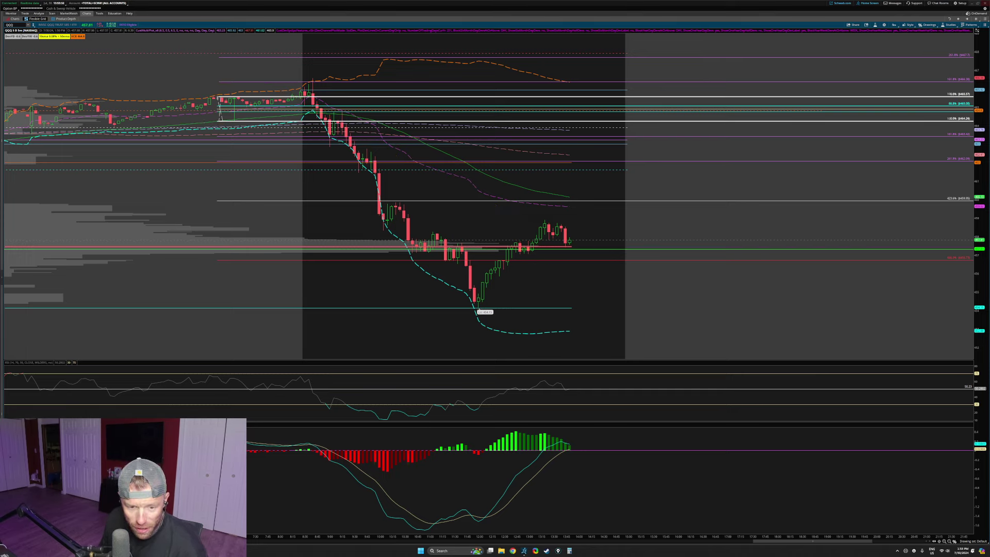
- Switch the chart symbol to SPY
click(21, 24)
text(S)
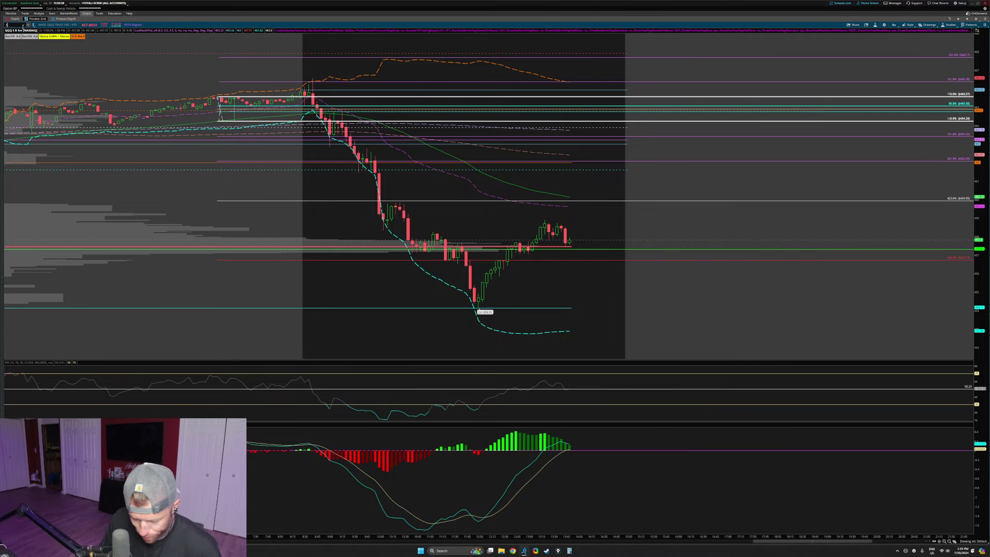
text(PY)
key(Return)
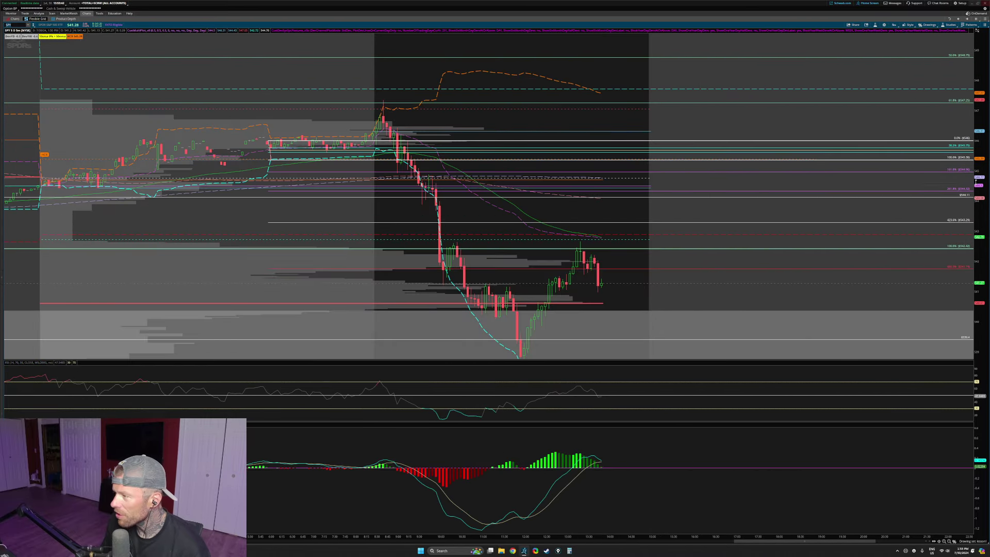
- Circle SPY's upper 61.8% level label, write "Res" beside the opening high, trace the rise and selloff, and clear the markup
drag(253, 63, 650, 270)
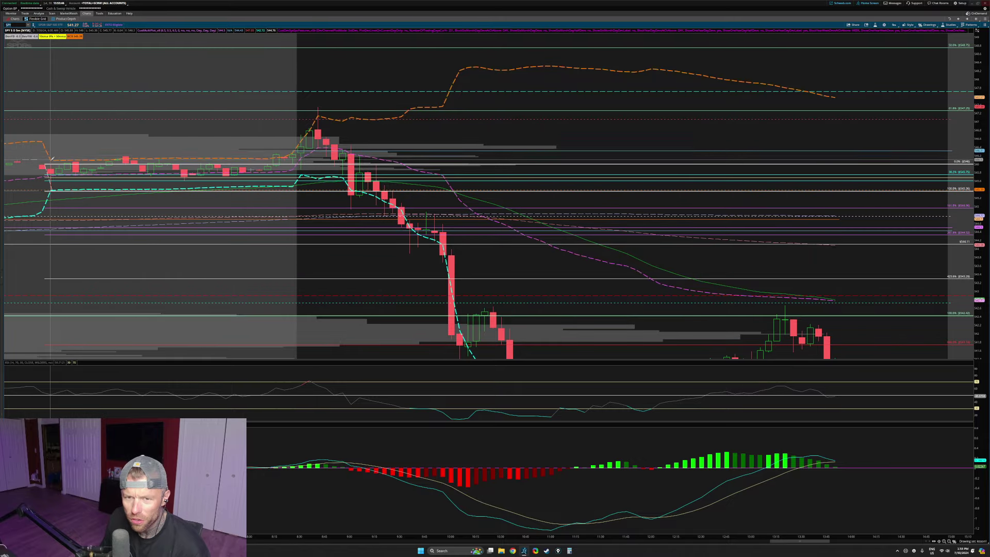
right_click(590, 133)
right_click(700, 119)
drag(637, 107, 972, 242)
drag(287, 88, 836, 273)
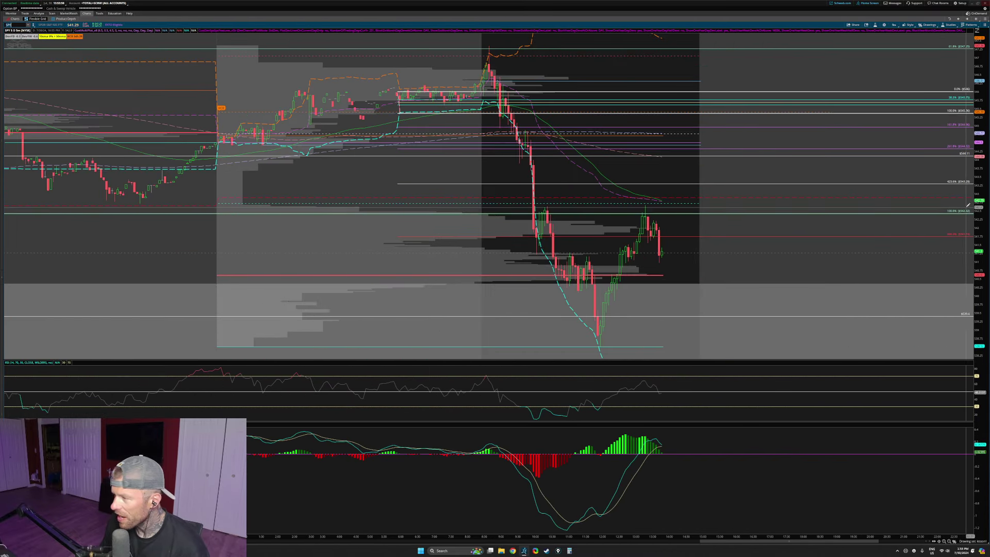
drag(985, 199, 985, 224)
drag(310, 49, 680, 222)
drag(981, 198, 981, 178)
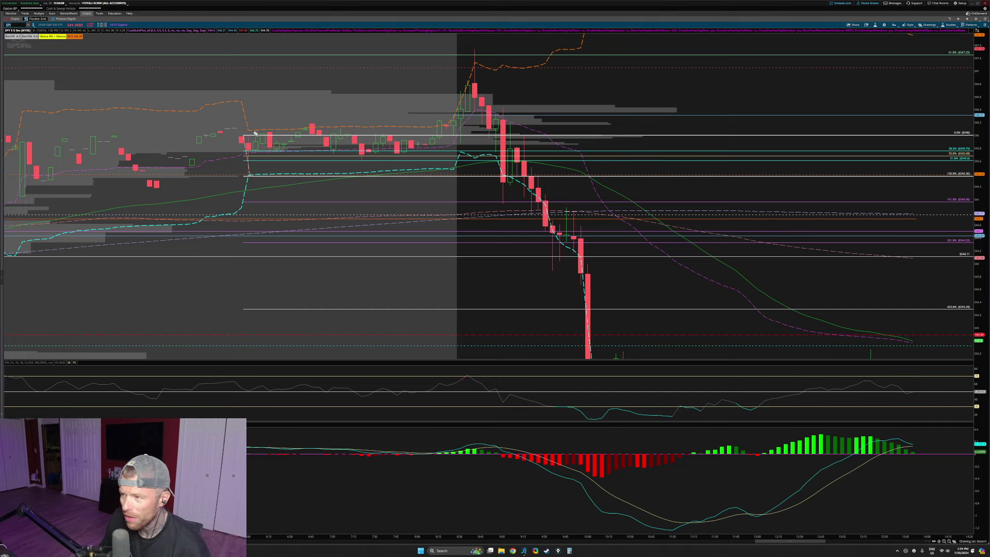
mouse_move(972, 50)
mouse_down()
mouse_move(983, 61)
mouse_move(975, 45)
mouse_up()
mouse_move(531, 34)
mouse_down()
mouse_move(542, 59)
mouse_move(569, 57)
mouse_move(562, 70)
mouse_up()
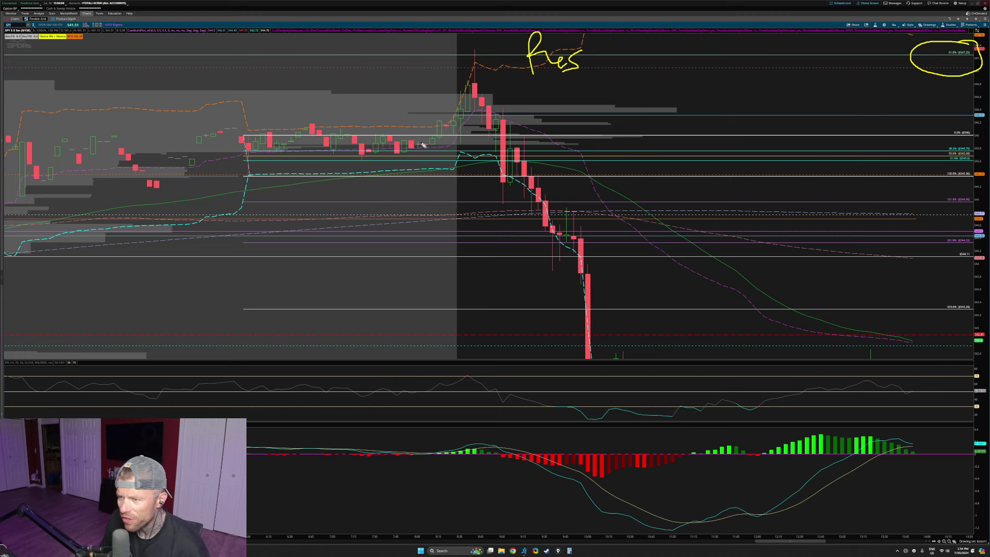
mouse_move(447, 125)
mouse_down()
mouse_move(482, 75)
mouse_move(514, 100)
mouse_move(619, 325)
mouse_up()
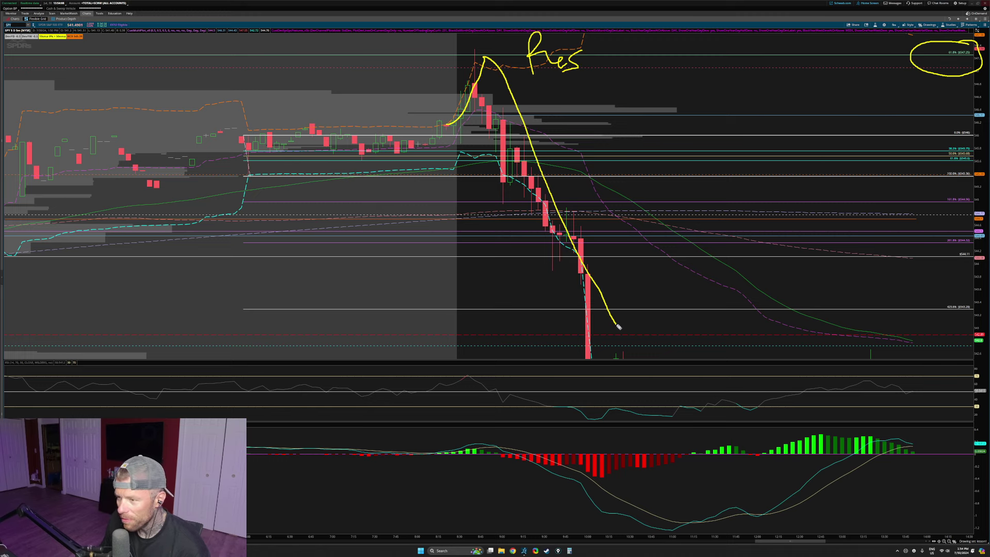
key(Escape)
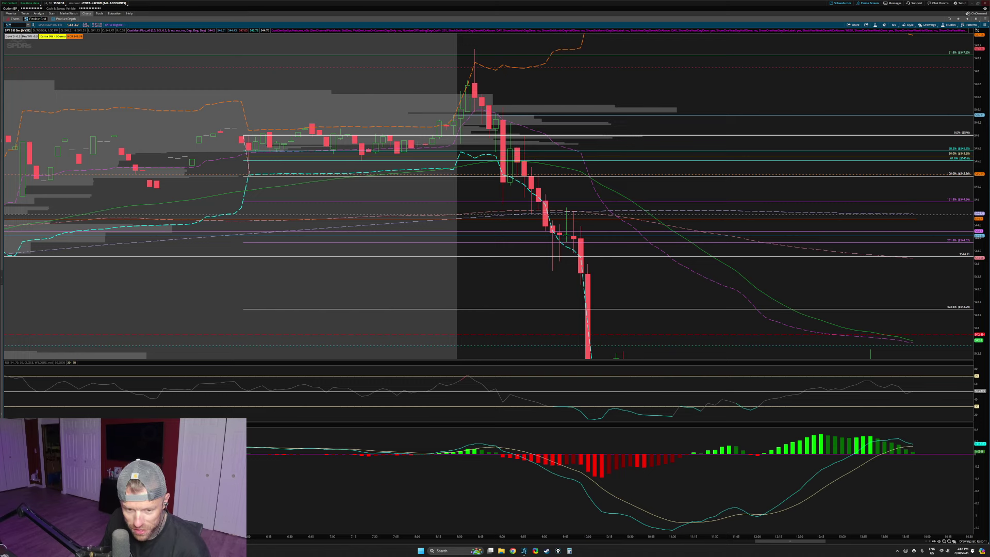
- Draw a Fibonacci retracement on SPY from the existing premarket retracement's 0% level down to its 100% level
middle_click(257, 120)
click(262, 176)
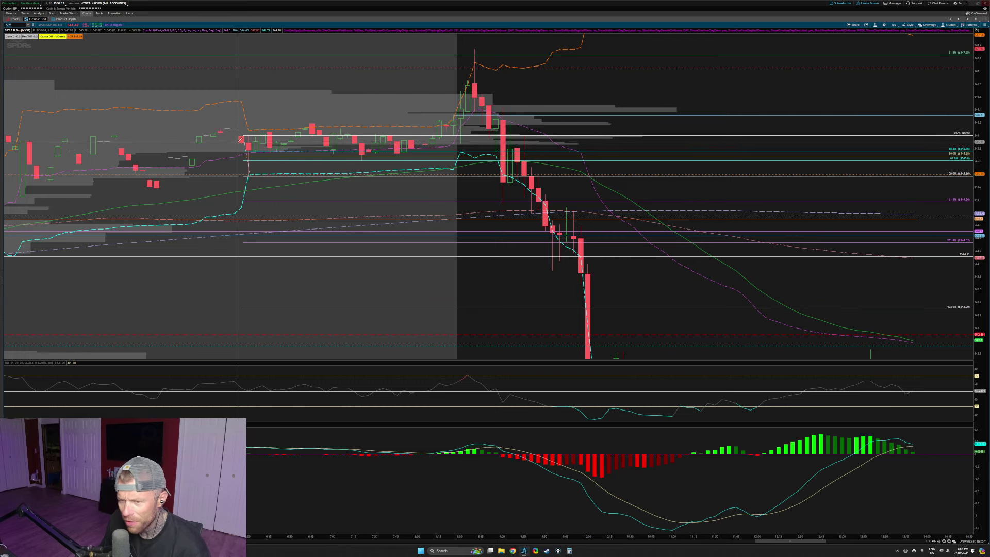
click(244, 135)
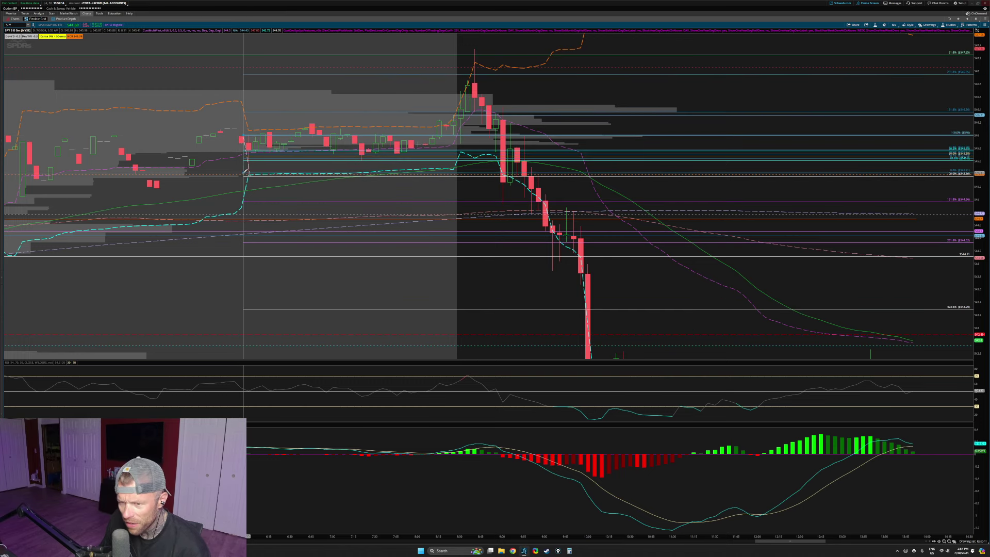
click(243, 176)
drag(983, 140, 983, 211)
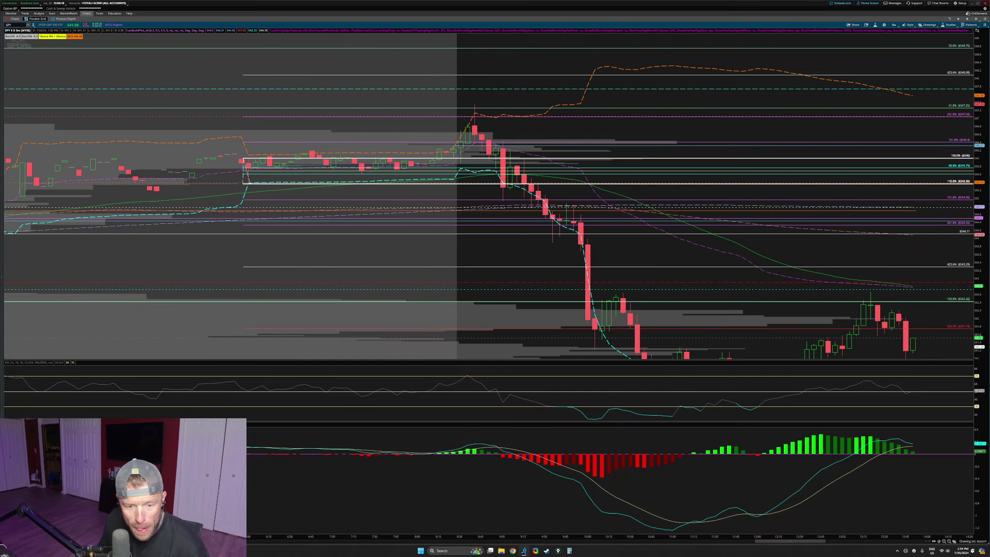
- Trace SPY's premarket range, opening spike and choppy drop, add up and down arrows with a circled question mark, and clear the markup
drag(241, 156, 298, 160)
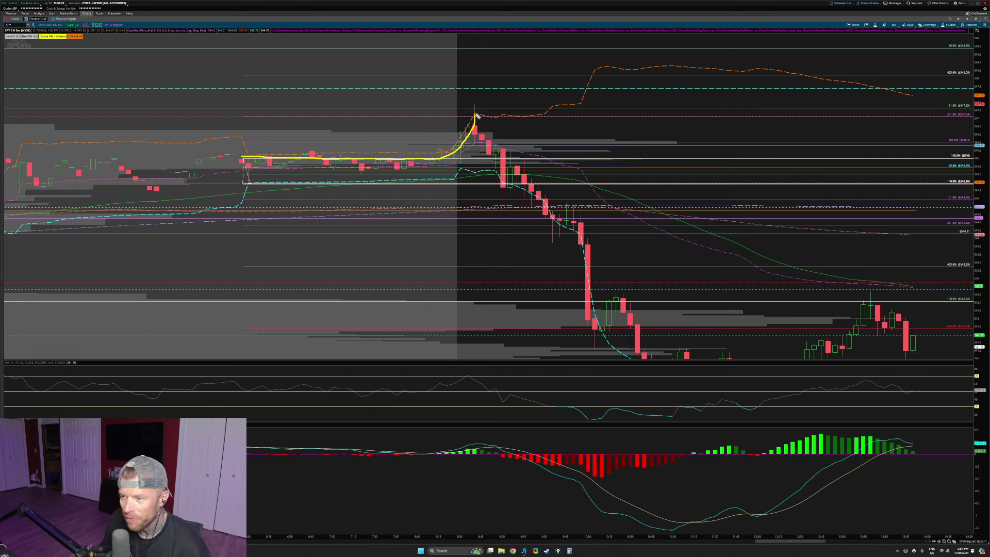
mouse_move(493, 112)
mouse_down()
mouse_move(528, 185)
mouse_move(545, 171)
mouse_move(579, 183)
mouse_move(641, 95)
mouse_move(663, 118)
mouse_up()
mouse_move(589, 185)
mouse_down()
mouse_move(645, 249)
mouse_move(690, 192)
mouse_up()
mouse_move(706, 103)
mouse_down()
mouse_move(756, 138)
mouse_move(715, 73)
mouse_up()
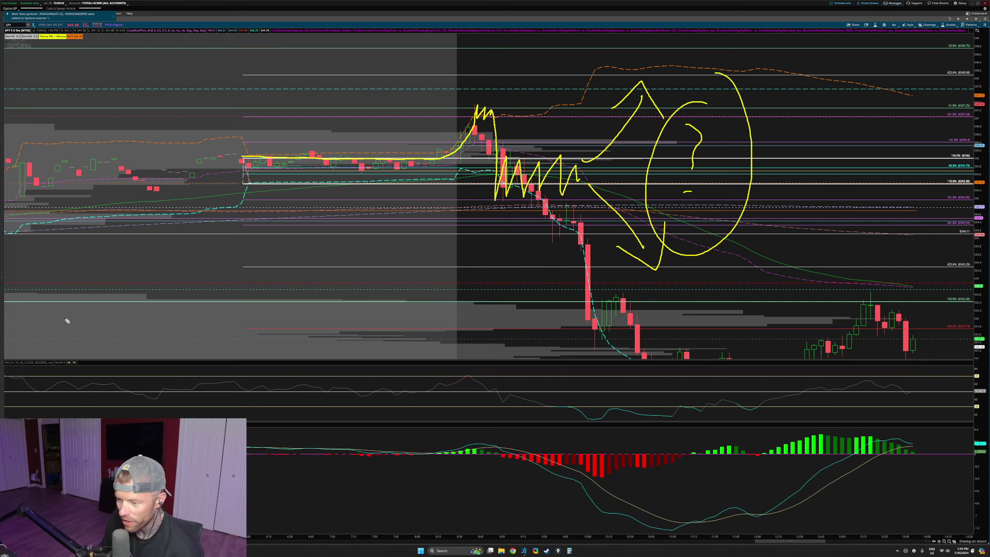
key(Escape)
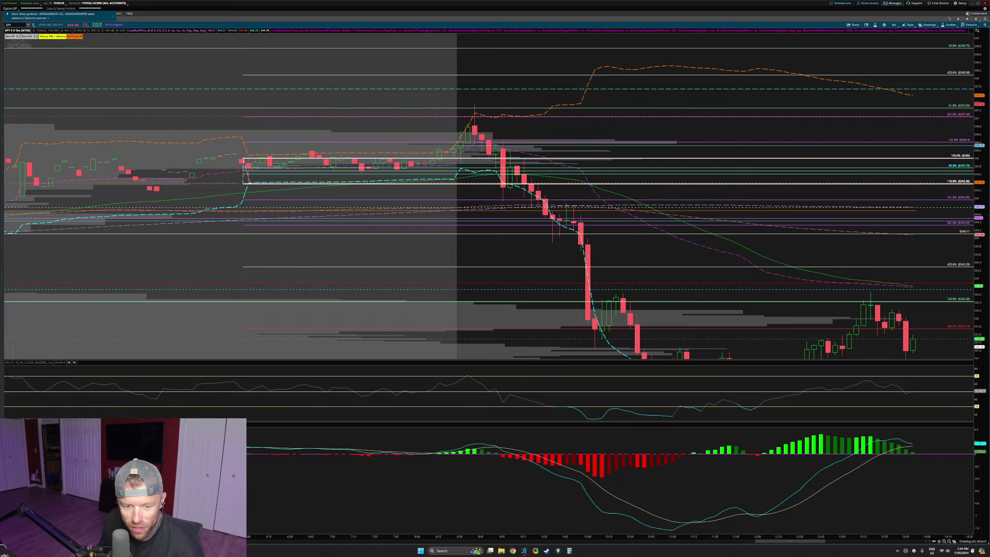
- Scribble a looping line along the premarket RSI, circle the matching SPY premarket candles, and clear the markup
double_click(652, 117)
drag(694, 165, 932, 197)
drag(396, 175, 829, 168)
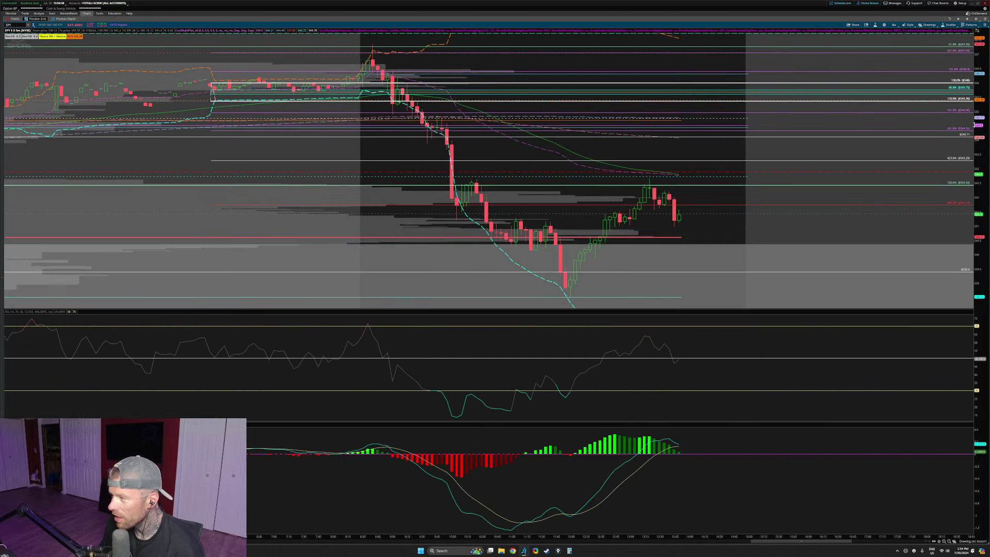
double_click(979, 155)
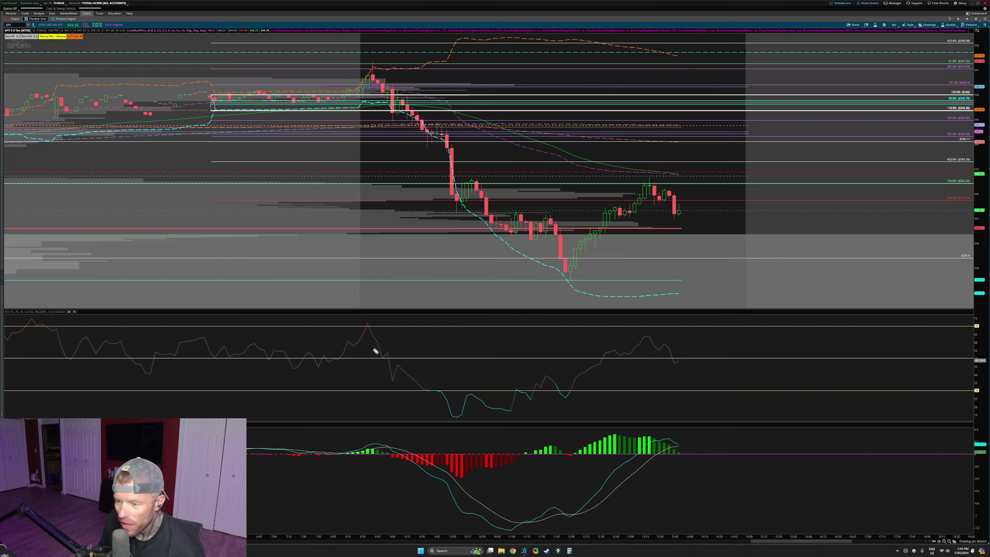
drag(109, 352, 335, 362)
mouse_move(342, 84)
mouse_down()
mouse_move(204, 82)
mouse_move(364, 89)
mouse_move(281, 82)
mouse_up()
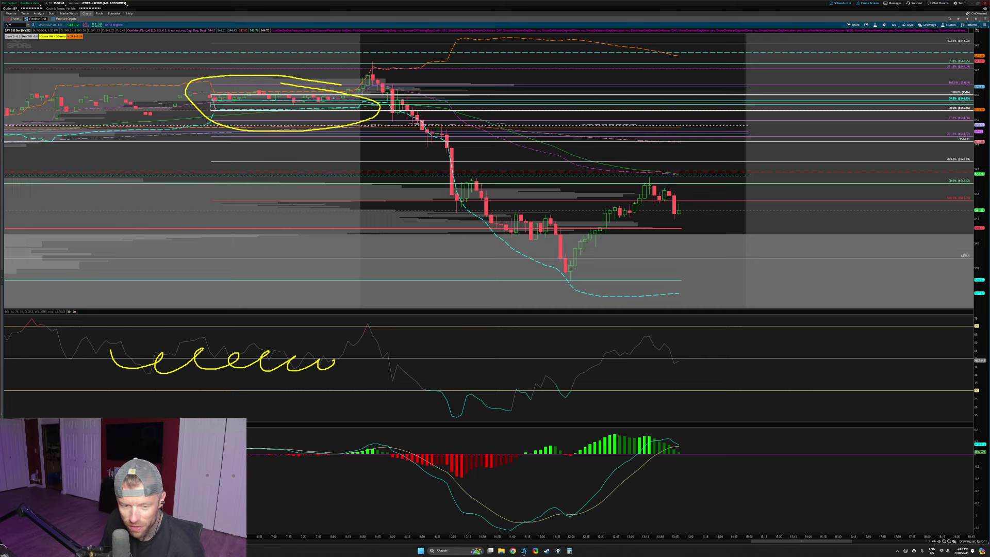
key(Escape)
- Trace the RSI's rise and stepped decline, circle SPY's price range from premarket into the open, and clear the markup
drag(341, 362, 367, 326)
mouse_move(426, 100)
mouse_down()
mouse_move(342, 87)
mouse_move(196, 113)
mouse_move(461, 110)
mouse_move(407, 94)
mouse_up()
mouse_move(356, 321)
mouse_down()
mouse_move(386, 348)
mouse_move(398, 405)
mouse_move(514, 411)
mouse_up()
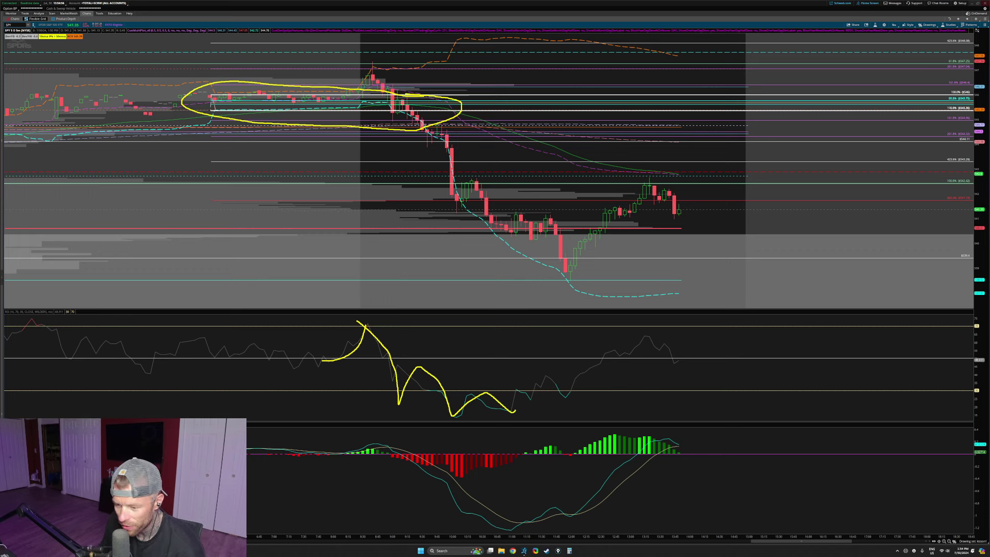
key(Escape)
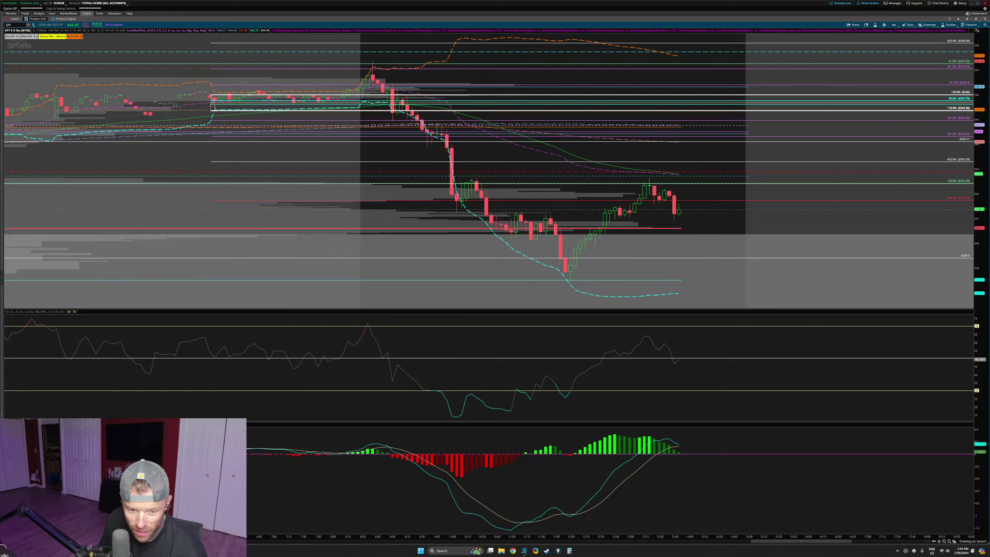
- Box a group of SPY's premarket candles inside the Fibonacci range and the large red candle after the open
drag(212, 52, 599, 192)
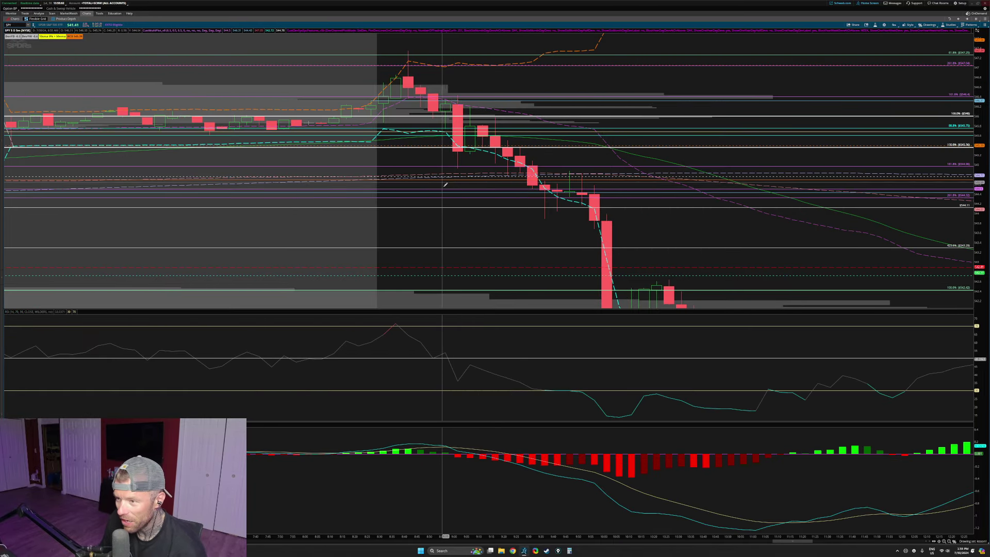
drag(979, 221, 979, 177)
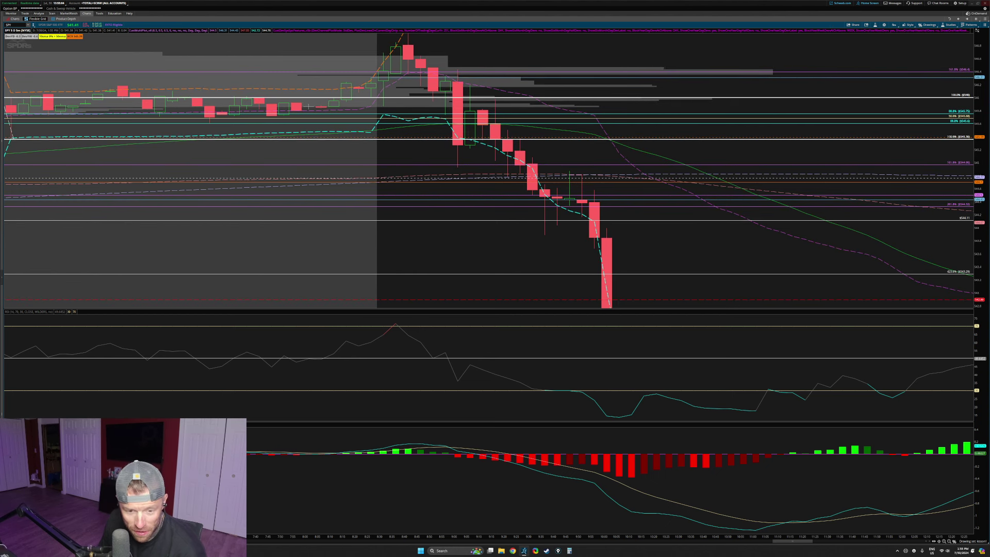
mouse_move(318, 101)
mouse_down()
mouse_move(276, 96)
mouse_move(262, 138)
mouse_move(315, 138)
mouse_move(327, 100)
mouse_up()
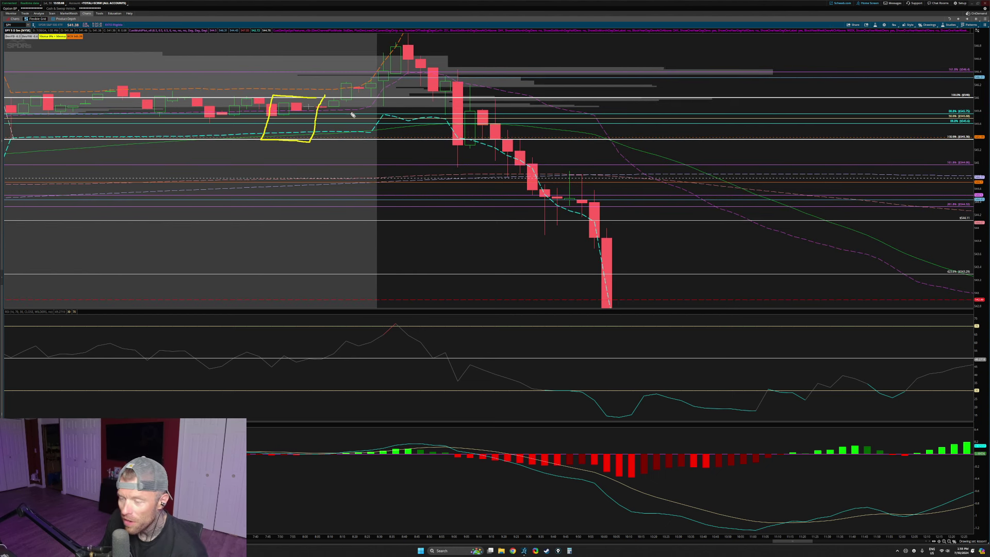
mouse_move(448, 69)
mouse_down()
mouse_move(473, 83)
mouse_move(470, 169)
mouse_move(441, 72)
mouse_move(467, 66)
mouse_up()
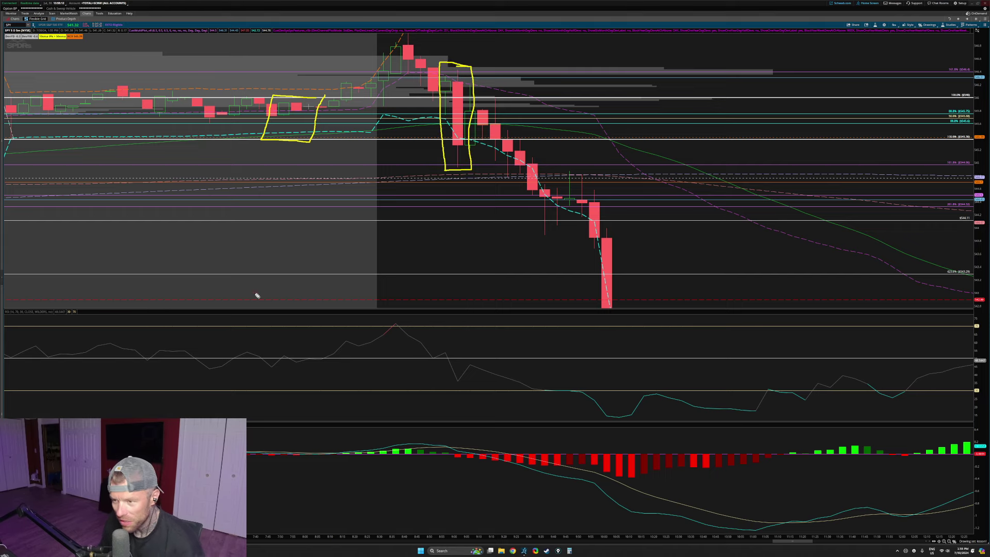
- Circle the first downside extension and 100% level labels, trace the bounce between them, point an arrow at the premarket high, and clear the markup
drag(975, 157, 983, 160)
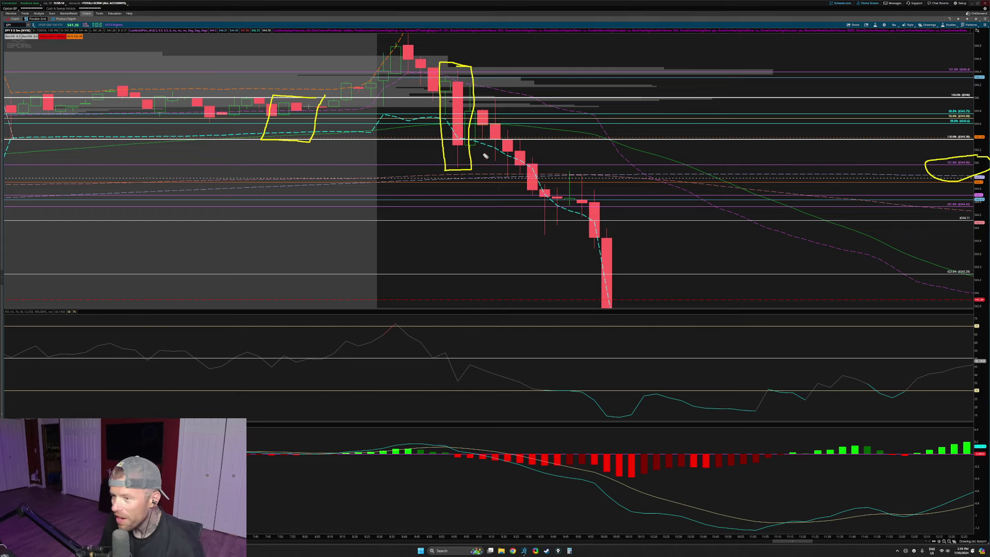
mouse_move(448, 170)
mouse_down()
mouse_move(488, 153)
mouse_move(505, 108)
mouse_up()
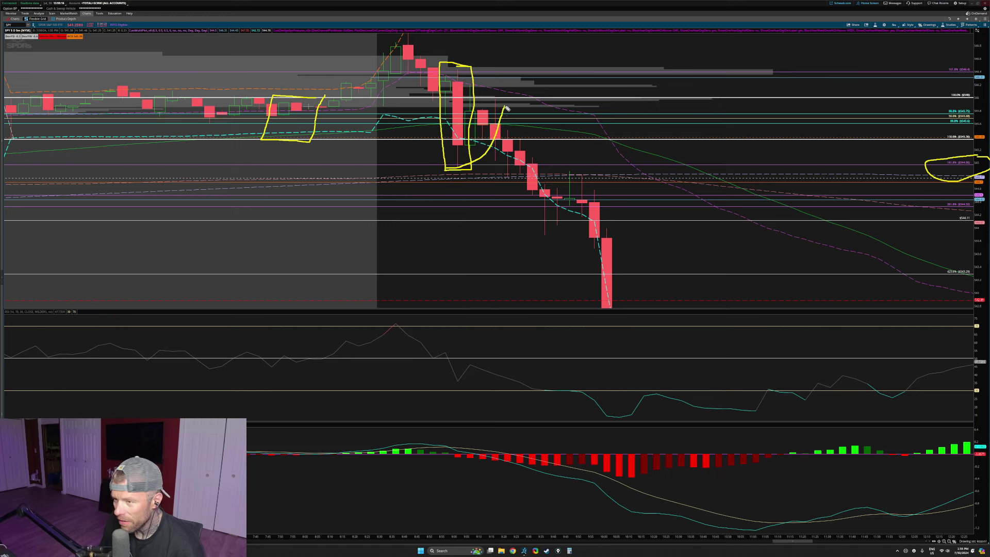
mouse_move(968, 87)
mouse_down()
mouse_move(934, 96)
mouse_move(980, 107)
mouse_move(974, 88)
mouse_up()
mouse_move(74, 59)
mouse_down()
mouse_move(16, 96)
mouse_move(54, 98)
mouse_up()
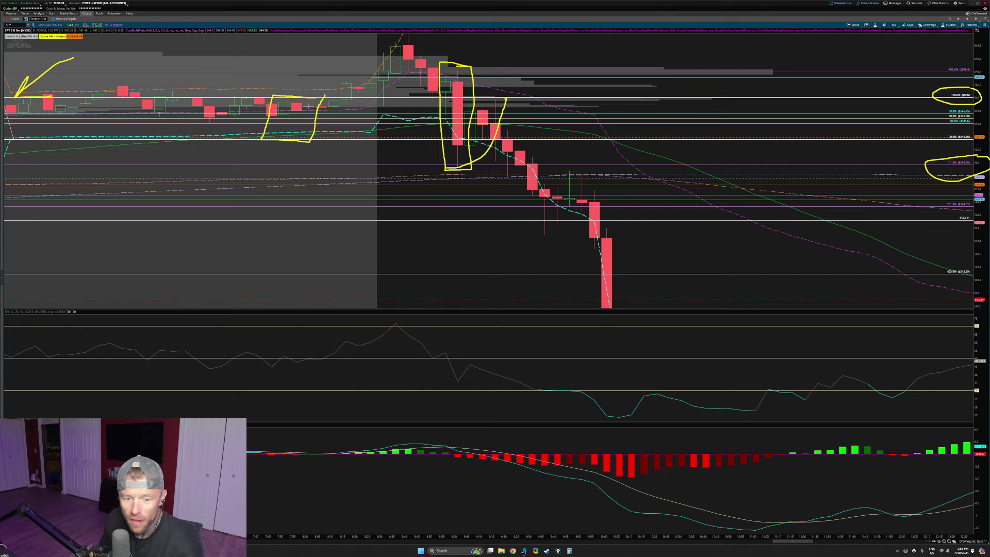
key(Escape)
- Trace SPY's early drops with arrows at the two lower highs, circle the matching RSI and MACD sections, and clear the markup
mouse_move(458, 71)
mouse_down()
mouse_move(454, 157)
mouse_move(488, 97)
mouse_move(509, 112)
mouse_move(522, 93)
mouse_up()
drag(505, 50, 478, 79)
drag(555, 62, 498, 97)
drag(496, 86, 511, 96)
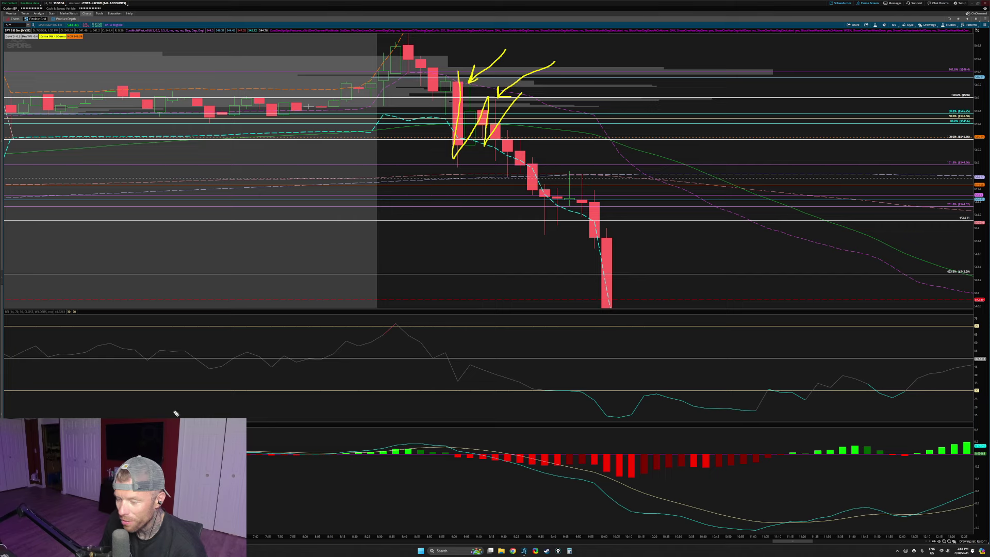
mouse_move(556, 444)
mouse_down()
mouse_move(415, 448)
mouse_move(491, 421)
mouse_up()
mouse_move(515, 355)
mouse_down()
mouse_move(420, 369)
mouse_move(449, 352)
mouse_up()
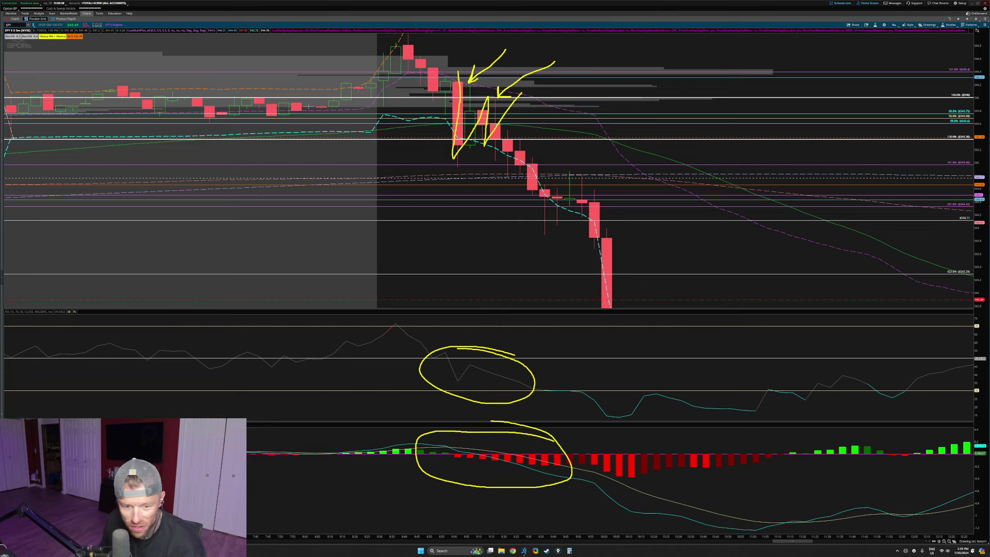
key(Escape)
drag(979, 149, 972, 195)
key(Escape)
- On the full SPY session, circle the lower level labels, trace the selloff and recovery, circle both rebound highs, and clear the markup
right_click(730, 56)
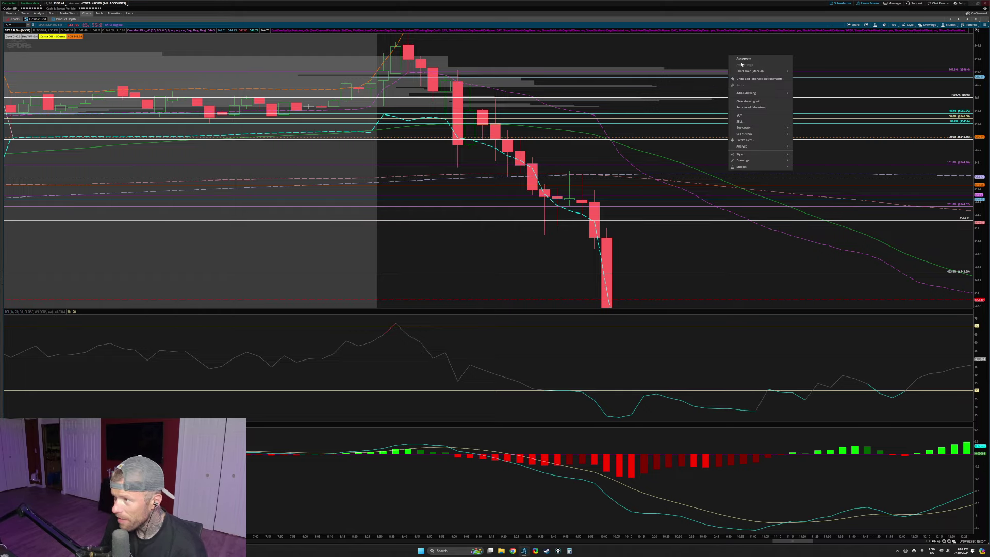
click(743, 59)
scroll(908, 208, up, 6)
drag(979, 206, 979, 226)
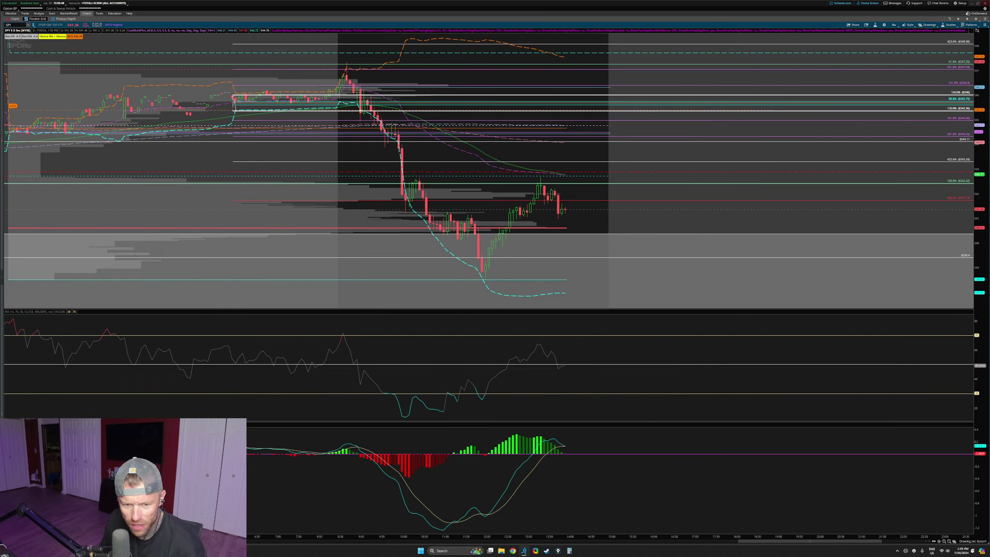
drag(416, 153, 379, 151)
key(ctrl+shift+7)
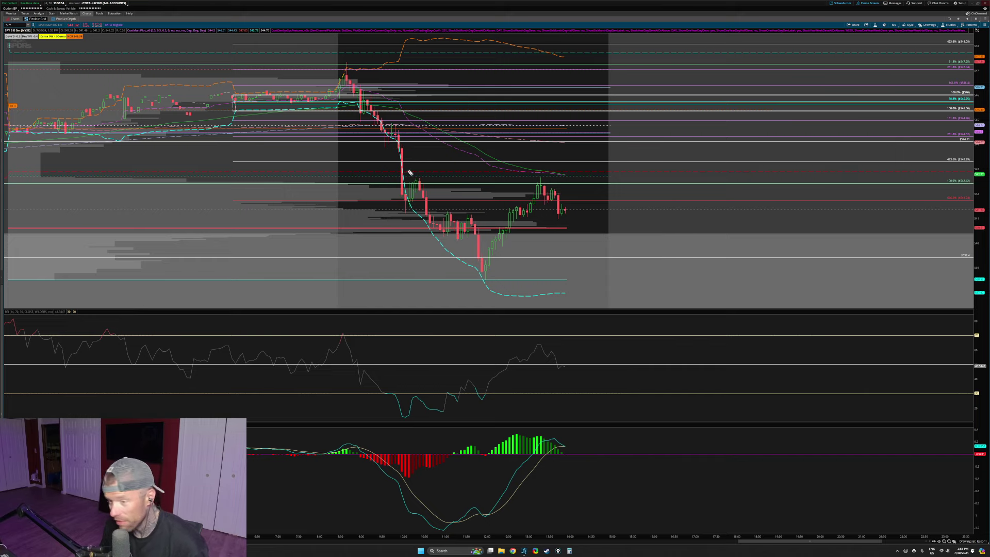
mouse_move(980, 174)
mouse_down()
mouse_move(969, 208)
mouse_move(983, 172)
mouse_up()
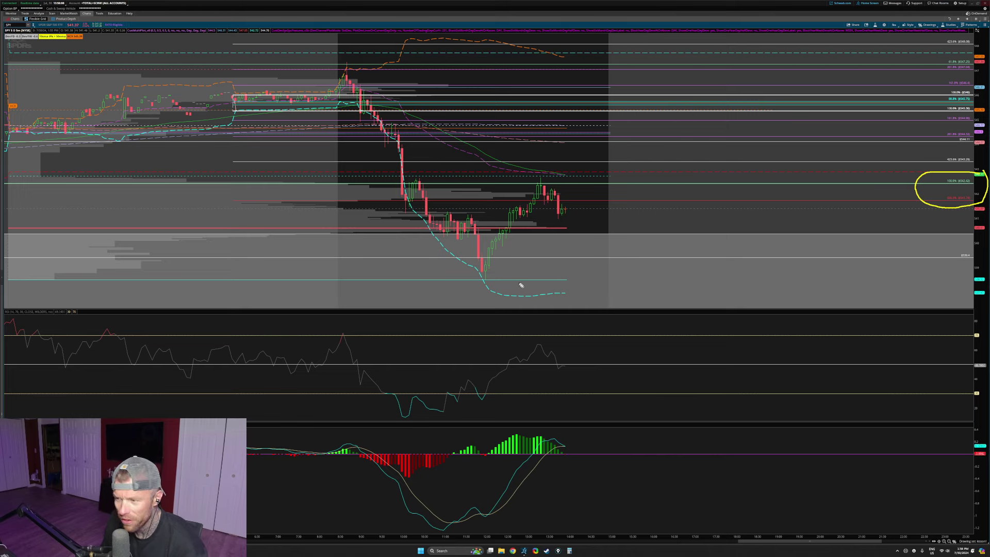
mouse_move(391, 132)
mouse_down()
mouse_move(404, 192)
mouse_move(415, 198)
mouse_move(422, 183)
mouse_move(444, 231)
mouse_move(492, 285)
mouse_move(549, 171)
mouse_up()
drag(407, 171, 437, 171)
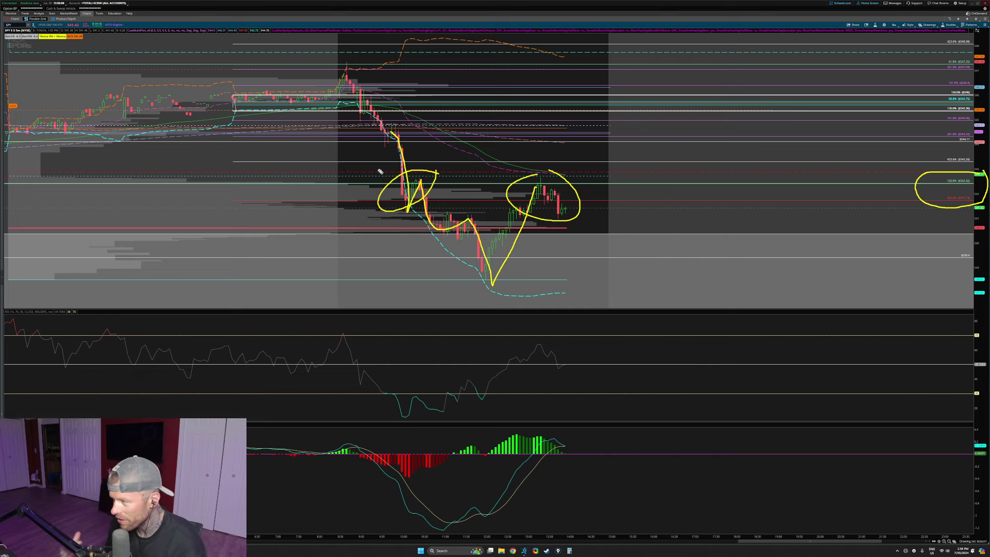
key(Escape)
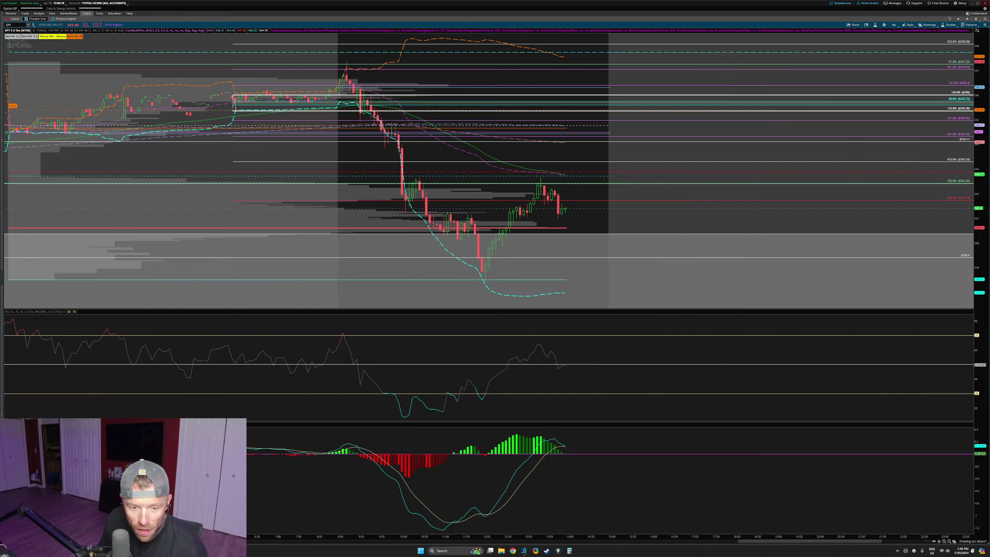
- Switch the chart to QQQ on the one-year daily timeframe
click(17, 25)
text(Qqq)
key(Return)
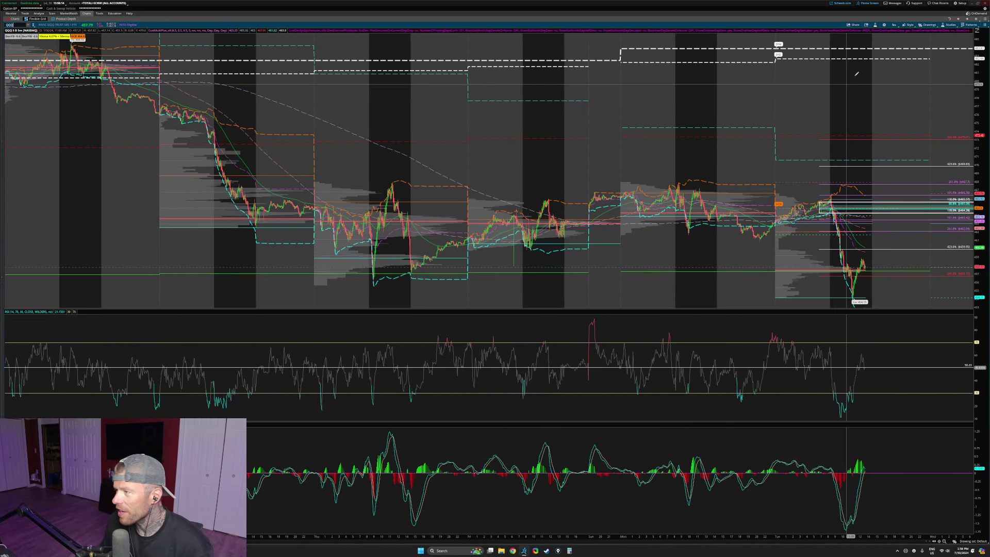
click(894, 25)
click(876, 73)
- Clear the drawing set holding the existing Fibonacci levels from the QQQ chart
drag(343, 232, 651, 201)
drag(370, 139, 757, 194)
right_click(728, 209)
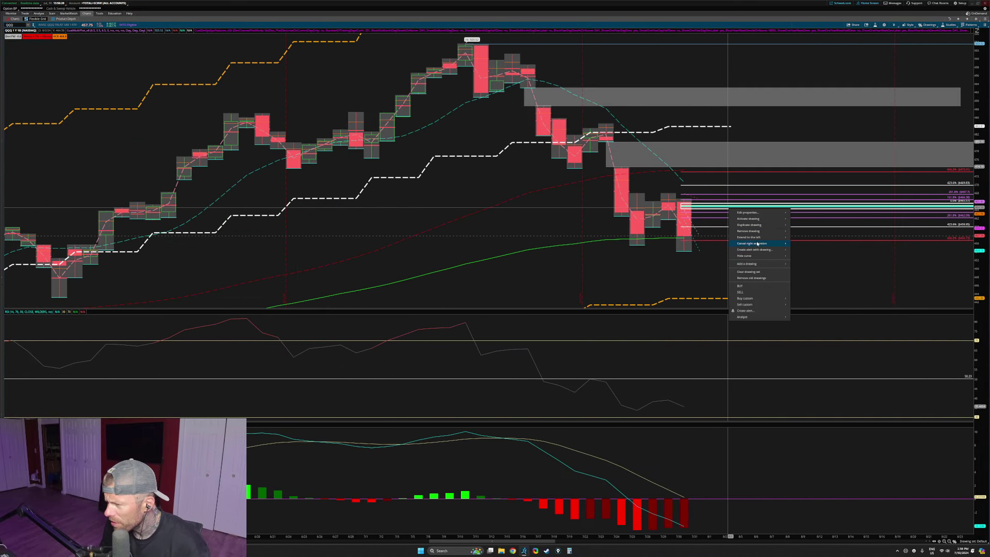
click(748, 272)
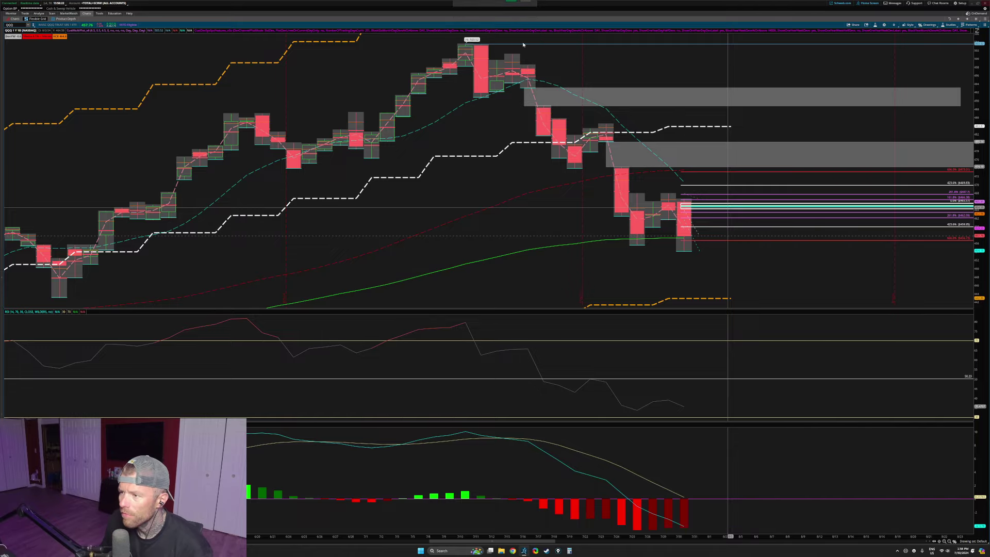
- Draw a Fibonacci retracement on the QQQ daily candle three sessions before the latest, from its high down to its low
drag(468, 122, 873, 124)
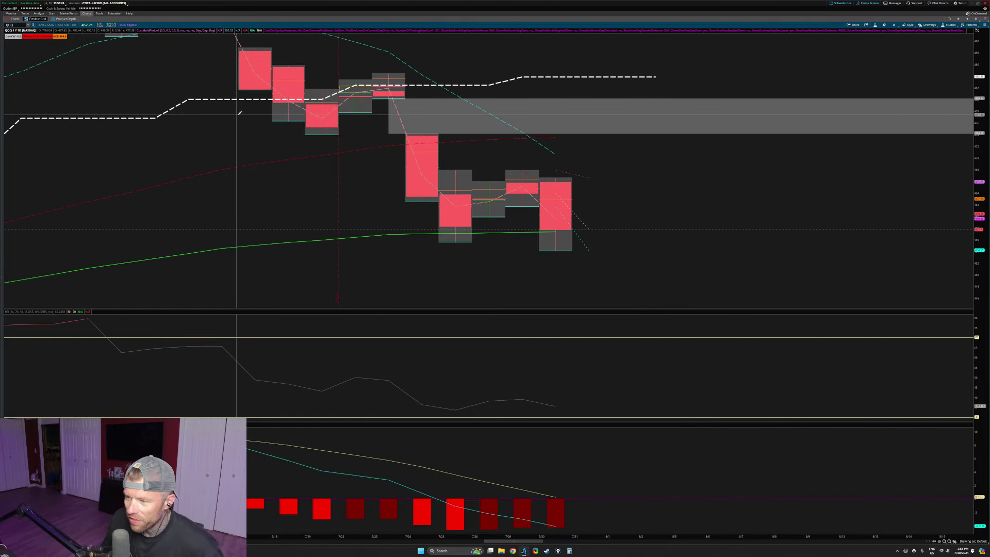
drag(236, 111, 700, 272)
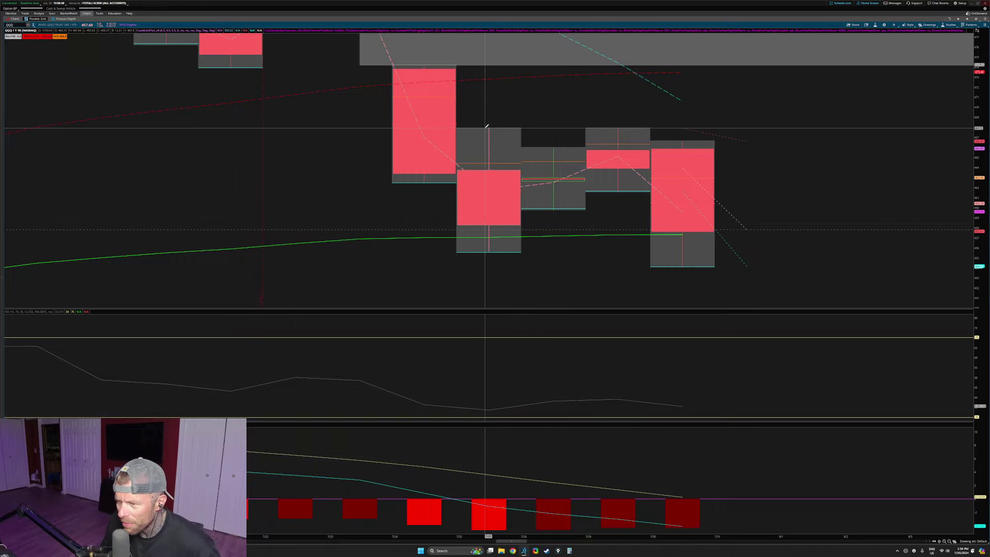
drag(484, 125, 483, 251)
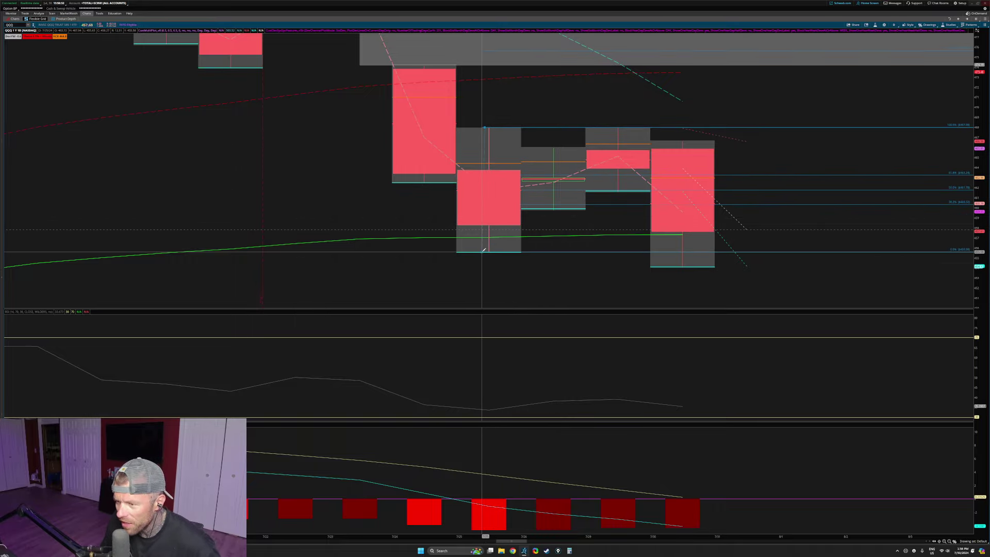
click(482, 251)
drag(980, 207, 980, 245)
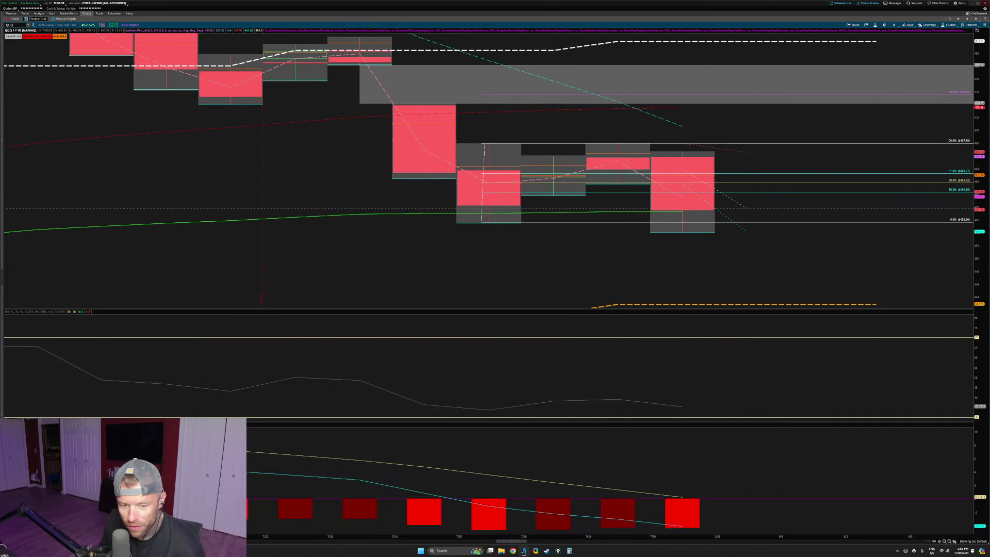
- Mark up the QQQ daily candles around the new retracement and clear the markup
mouse_move(466, 178)
mouse_down()
mouse_move(671, 88)
mouse_move(696, 97)
mouse_up()
mouse_move(507, 143)
mouse_down()
mouse_move(689, 312)
mouse_move(680, 252)
mouse_up()
key(Escape)
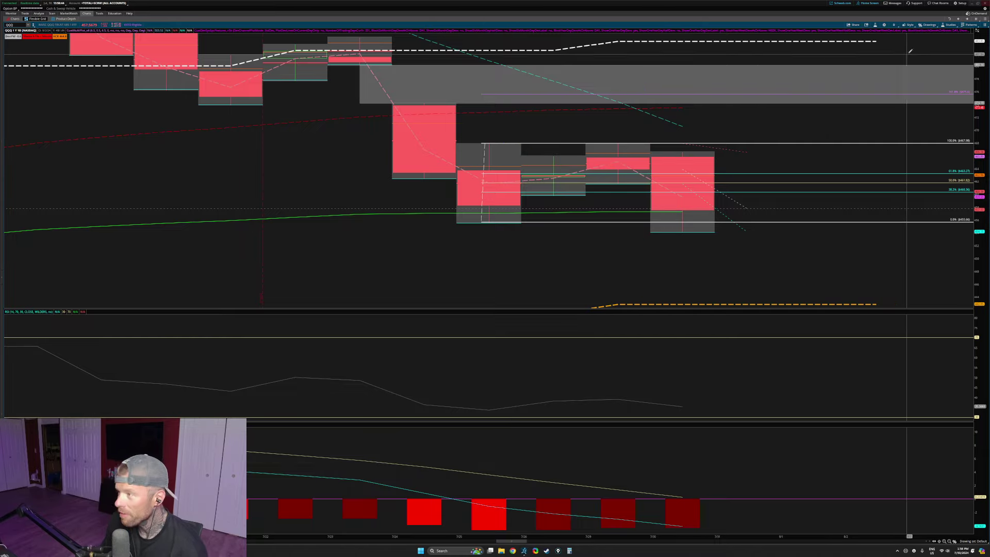
- Switch QQQ to the intraday timeframe and draw a Fibonacci retracement on the premarket candle with the long lower wick, from high to low
click(895, 25)
click(878, 54)
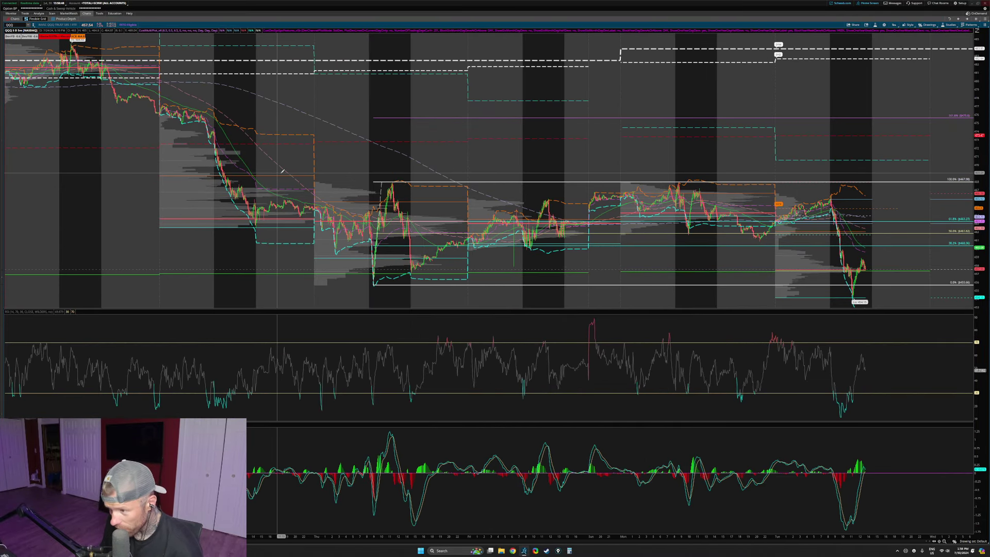
drag(251, 120, 678, 226)
drag(479, 216, 685, 260)
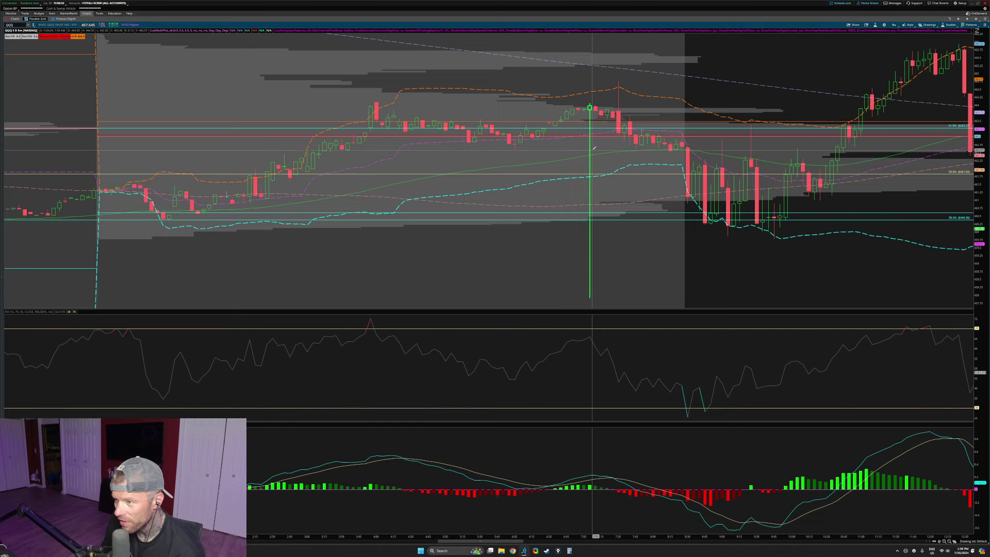
click(588, 104)
drag(589, 285, 590, 297)
- Set all curves of the premarket wick retracement to green and restore the full multi-day view
right_click(592, 299)
click(609, 303)
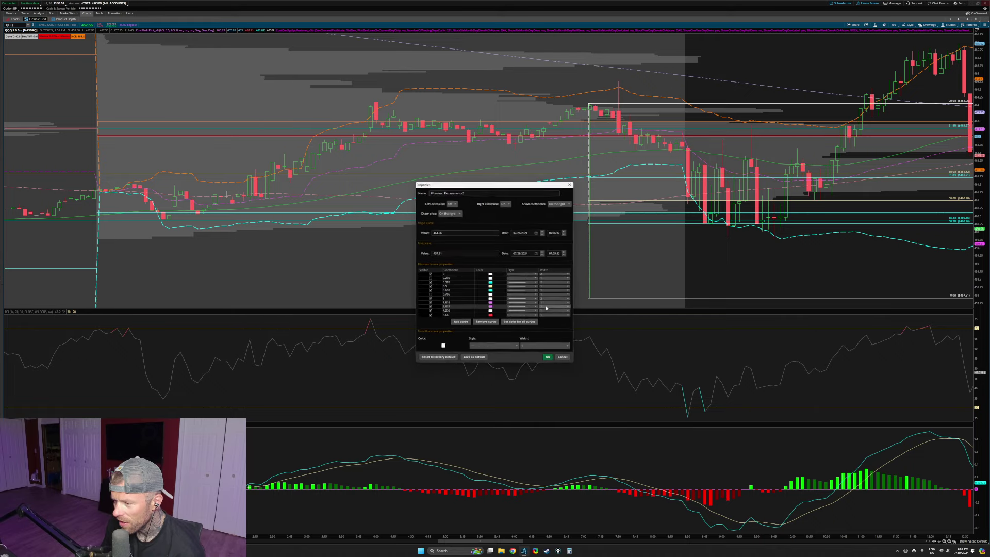
click(519, 322)
click(524, 338)
click(548, 359)
right_click(769, 74)
click(790, 79)
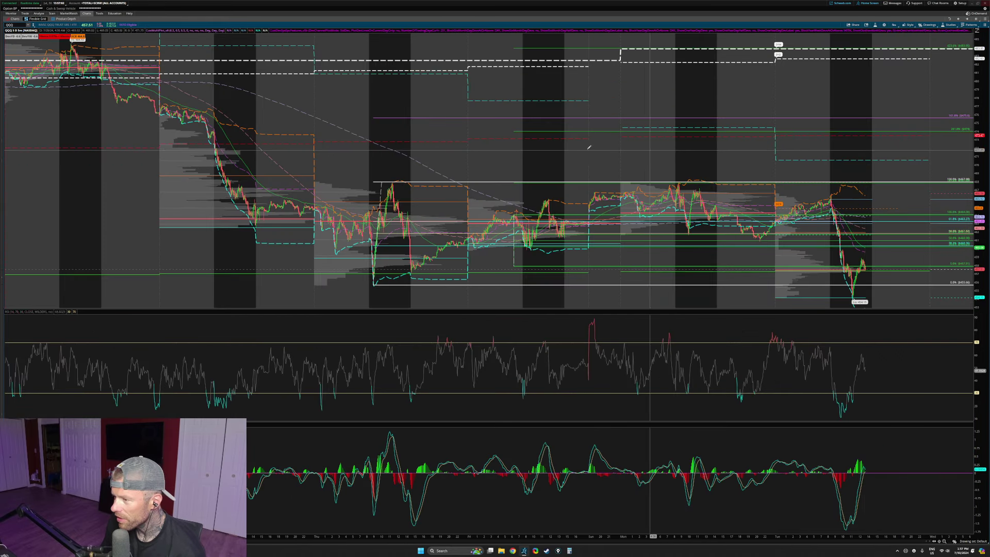
- Circle Friday's opening lows and the matching retracement levels, trace the rally, mark the upper level with a circle and arrows, and clear the markup
drag(245, 128, 967, 223)
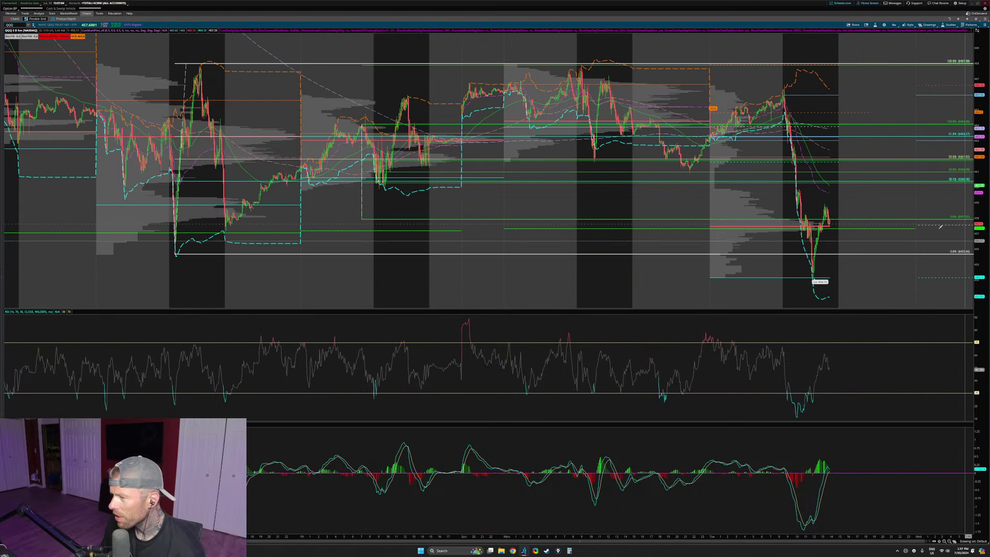
scroll(281, 107, up, 4)
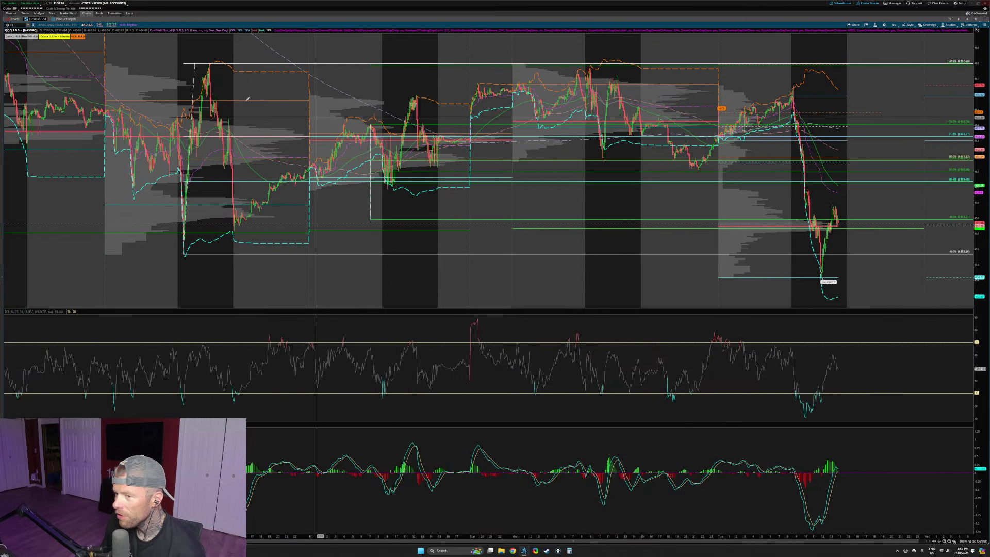
drag(91, 108, 812, 281)
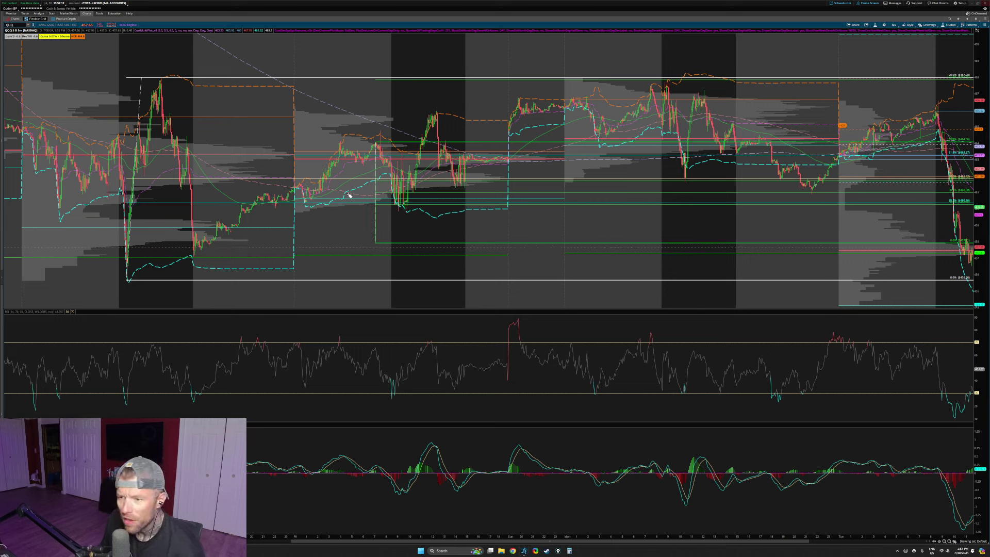
mouse_move(414, 185)
mouse_down()
mouse_move(367, 194)
mouse_move(423, 185)
mouse_up()
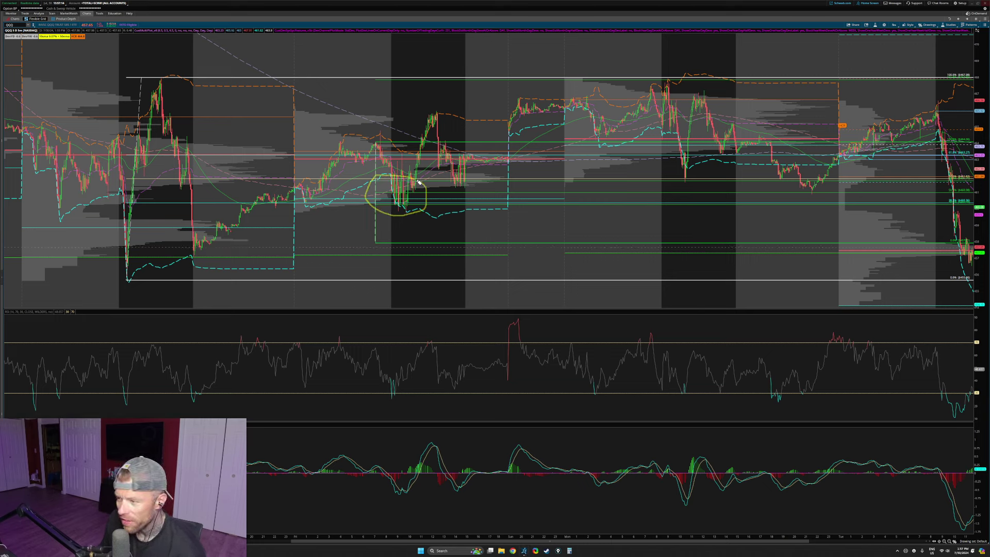
mouse_move(957, 180)
mouse_down()
mouse_move(950, 177)
mouse_move(970, 204)
mouse_up()
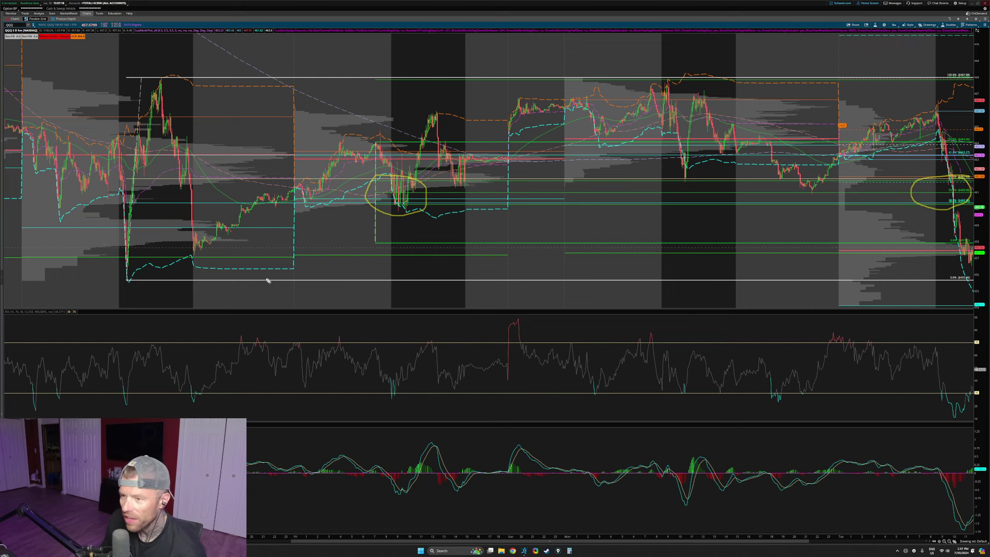
mouse_move(390, 201)
mouse_down()
mouse_move(413, 186)
mouse_move(434, 125)
mouse_up()
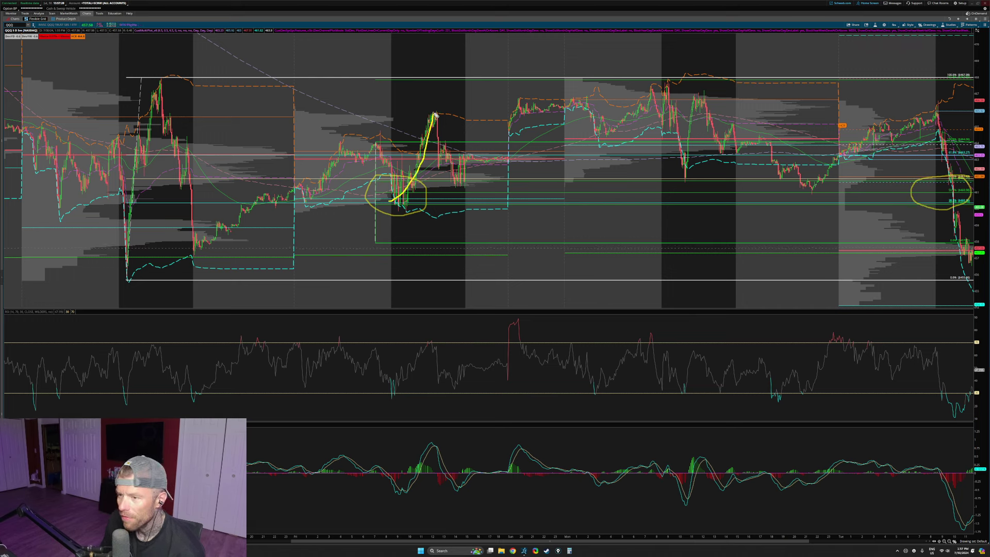
mouse_move(447, 64)
mouse_down()
mouse_move(477, 64)
mouse_move(468, 78)
mouse_up()
drag(465, 58, 470, 82)
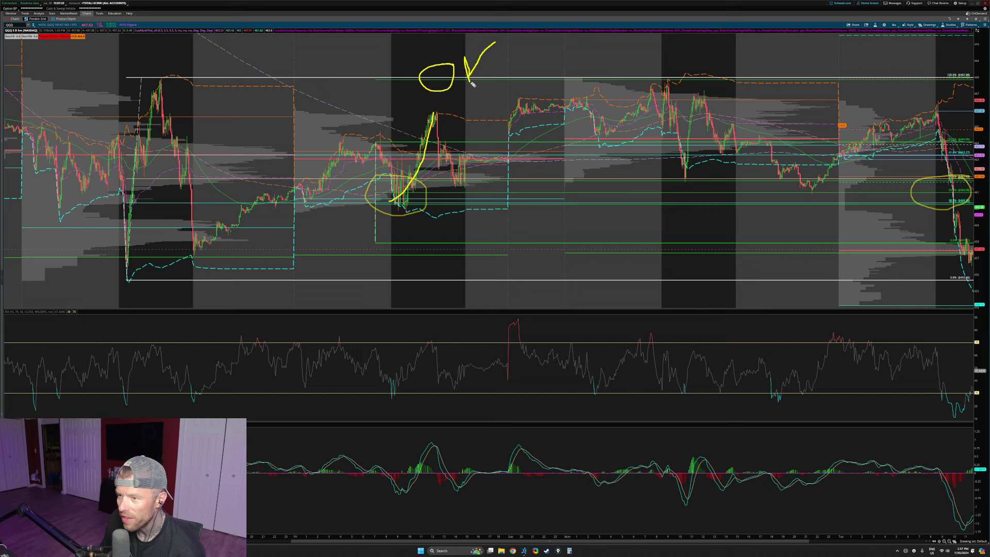
mouse_move(715, 45)
mouse_down()
mouse_move(681, 64)
mouse_move(706, 78)
mouse_up()
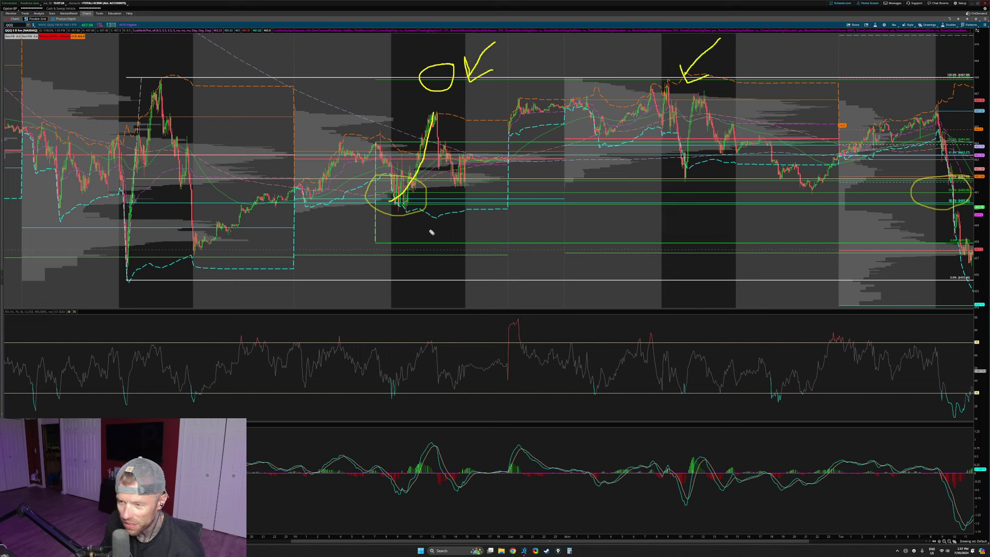
key(Escape)
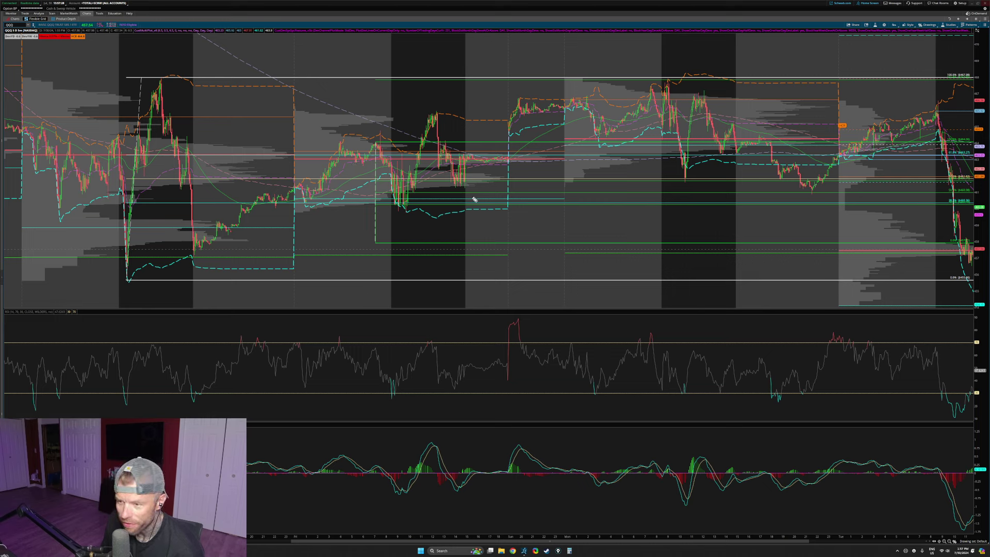
- Bracket the green premarket retracement from high to low, circle the price label of the top overlapping level, and clear each markup
mouse_move(375, 142)
mouse_down()
mouse_move(338, 210)
mouse_move(410, 247)
mouse_up()
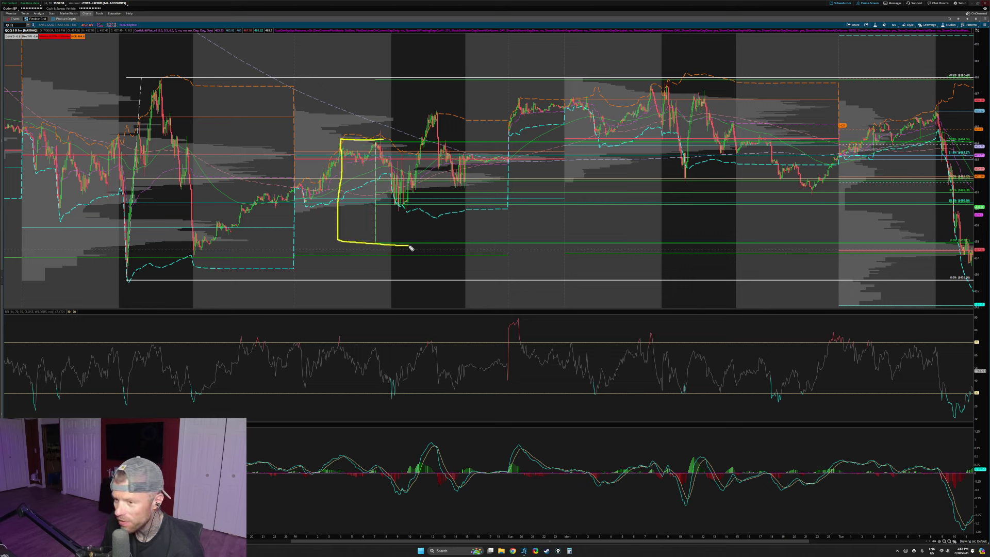
key(e)
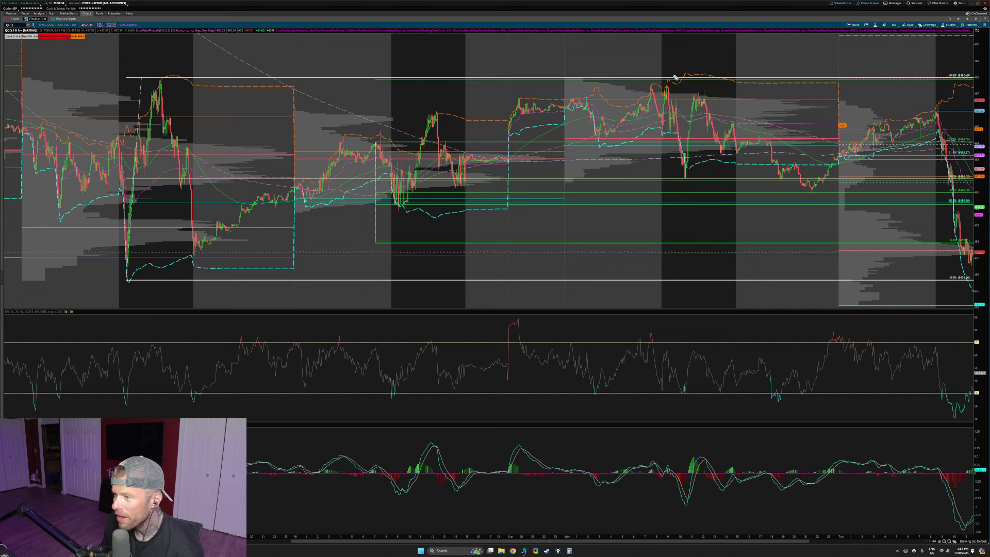
mouse_move(980, 69)
mouse_down()
mouse_move(932, 78)
mouse_move(977, 88)
mouse_move(979, 70)
mouse_up()
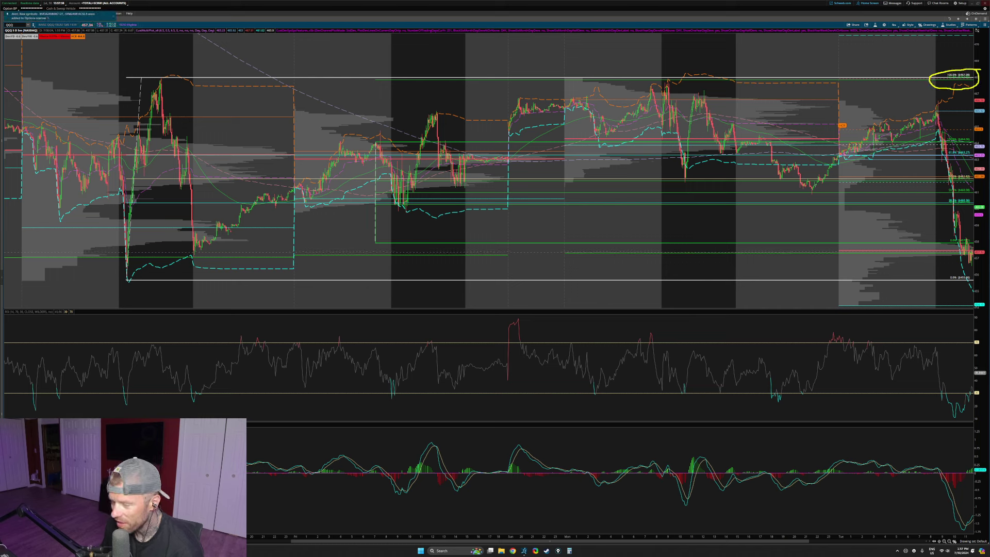
key(Escape)
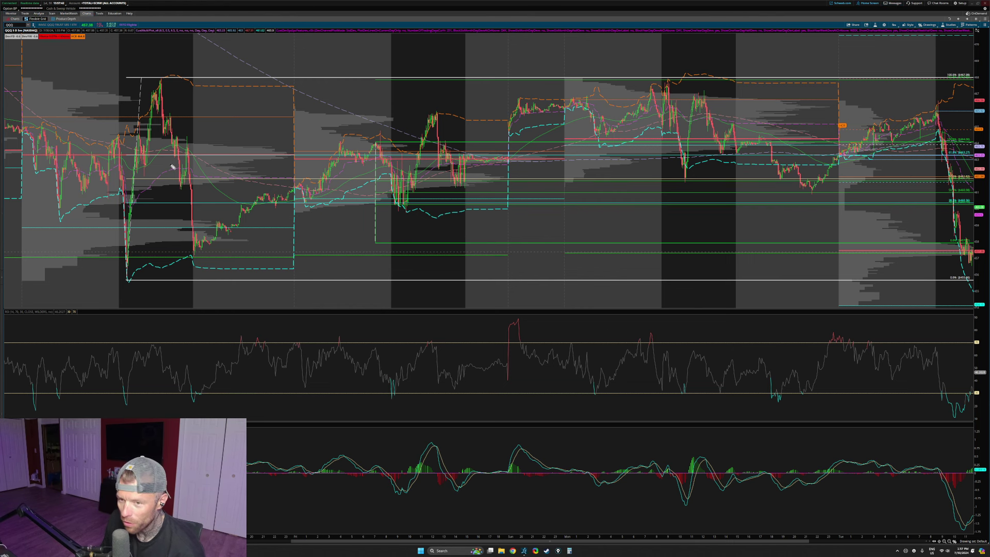
- Bracket the white retracement's range, trace price up to Monday's high, circle the green retracement's anchor, cross the high, and clear the markup
mouse_move(178, 78)
mouse_down()
mouse_move(66, 143)
mouse_move(54, 273)
mouse_move(149, 281)
mouse_up()
drag(97, 170, 97, 213)
mouse_move(104, 178)
mouse_down()
mouse_move(133, 155)
mouse_move(85, 214)
mouse_up()
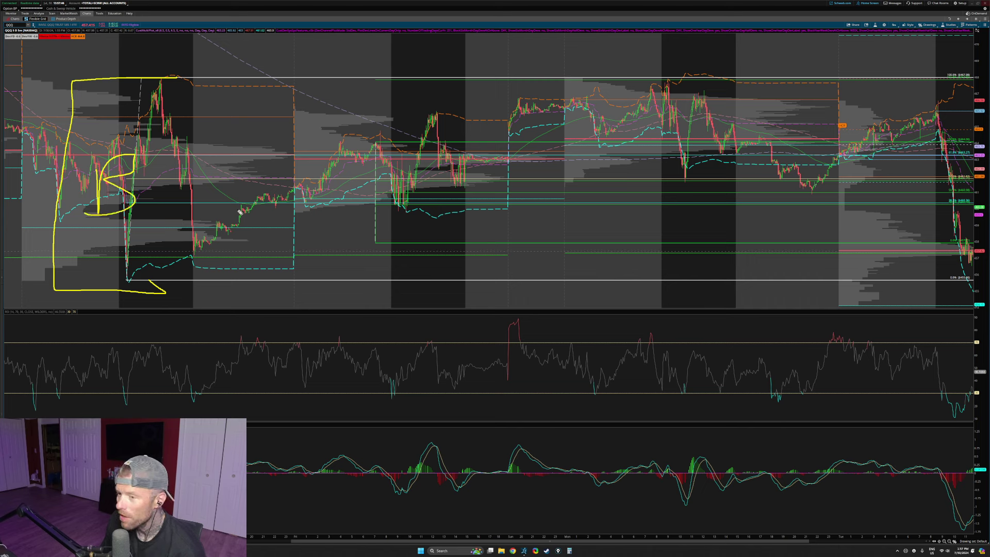
mouse_move(193, 235)
mouse_down()
mouse_move(283, 224)
mouse_move(443, 144)
mouse_move(606, 164)
mouse_move(670, 79)
mouse_up()
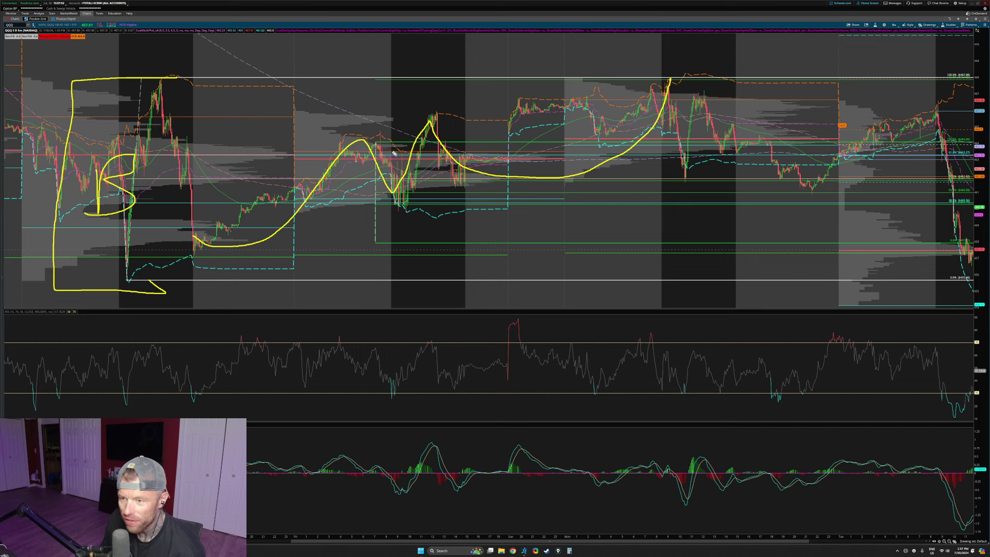
mouse_move(398, 140)
mouse_down()
mouse_move(347, 258)
mouse_move(399, 150)
mouse_move(369, 107)
mouse_up()
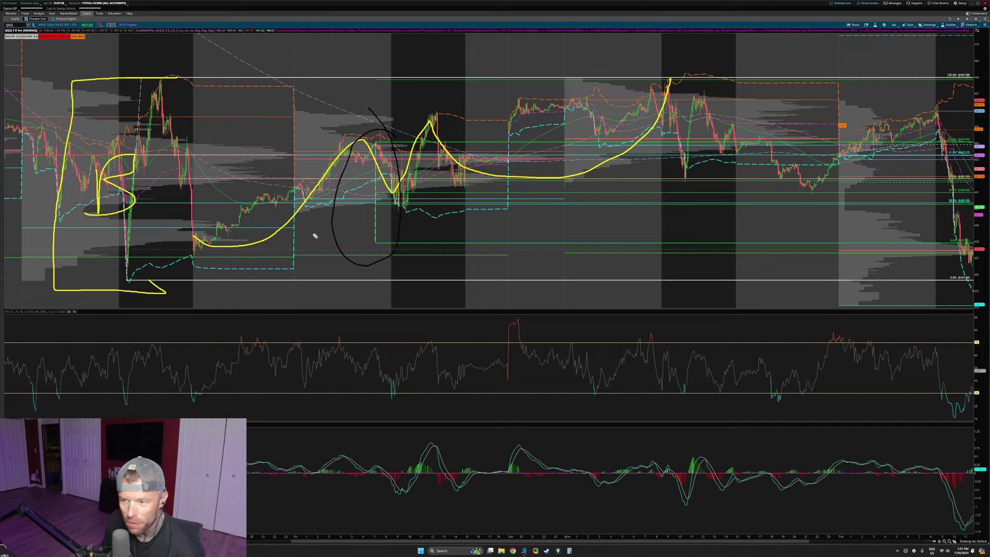
mouse_move(392, 124)
mouse_down()
mouse_move(333, 219)
mouse_move(392, 150)
mouse_up()
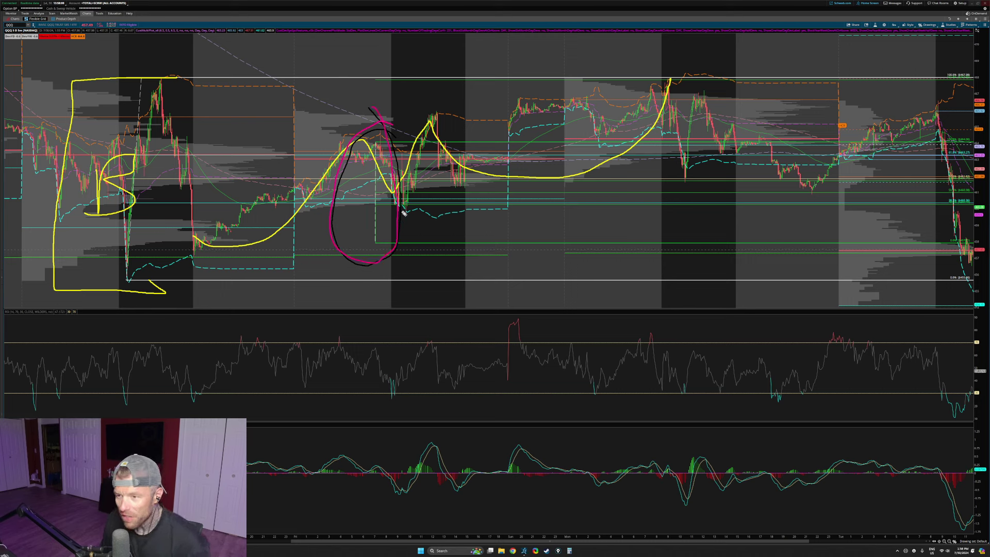
drag(683, 70, 661, 89)
drag(660, 74, 671, 97)
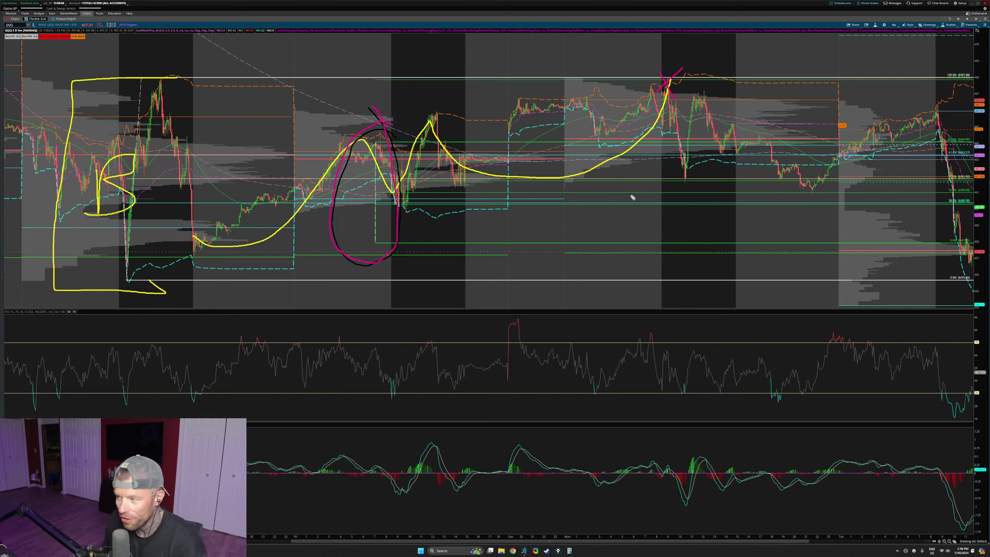
key(Escape)
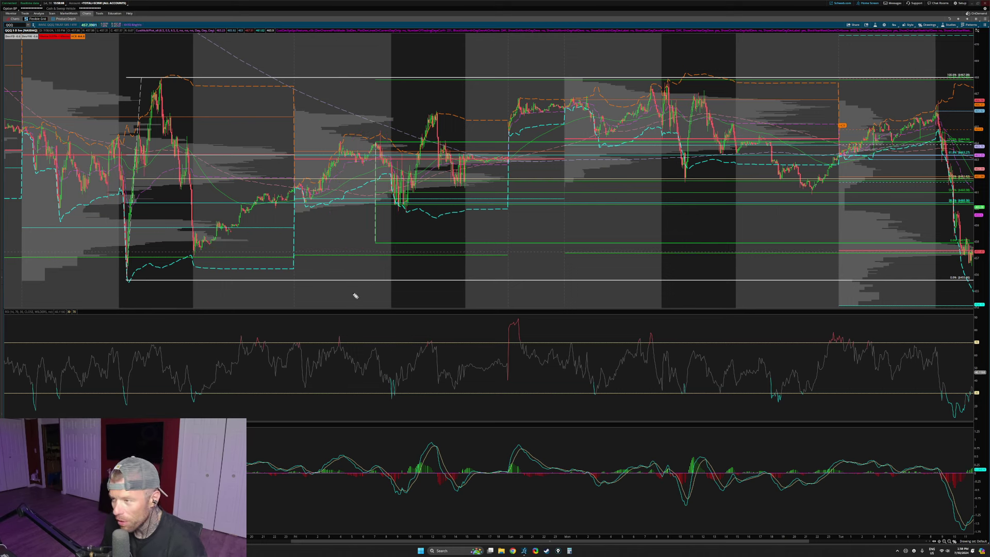
- Trace price from Friday's low to Monday's high, circle that high, write "Res", circle the top level's label, and clear the markup
mouse_move(434, 206)
mouse_down()
mouse_move(359, 213)
mouse_move(652, 259)
mouse_move(847, 209)
mouse_move(427, 209)
mouse_move(475, 150)
mouse_move(592, 161)
mouse_move(711, 84)
mouse_move(679, 74)
mouse_up()
key(Escape)
mouse_move(802, 91)
mouse_down()
mouse_move(837, 41)
mouse_move(837, 80)
mouse_move(872, 77)
mouse_up()
drag(894, 60, 880, 88)
mouse_move(977, 56)
mouse_down()
mouse_move(932, 73)
mouse_move(978, 60)
mouse_up()
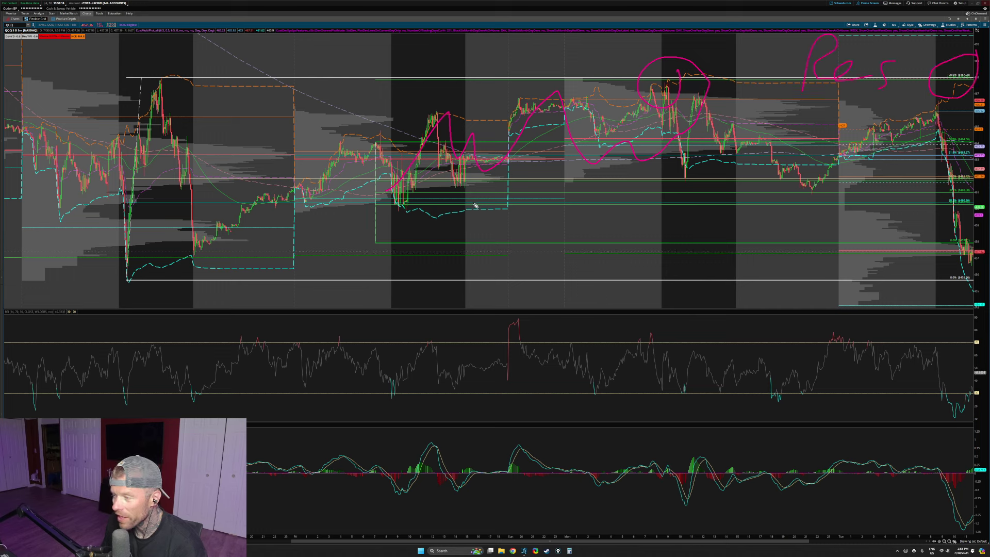
key(ctrl+shift+7)
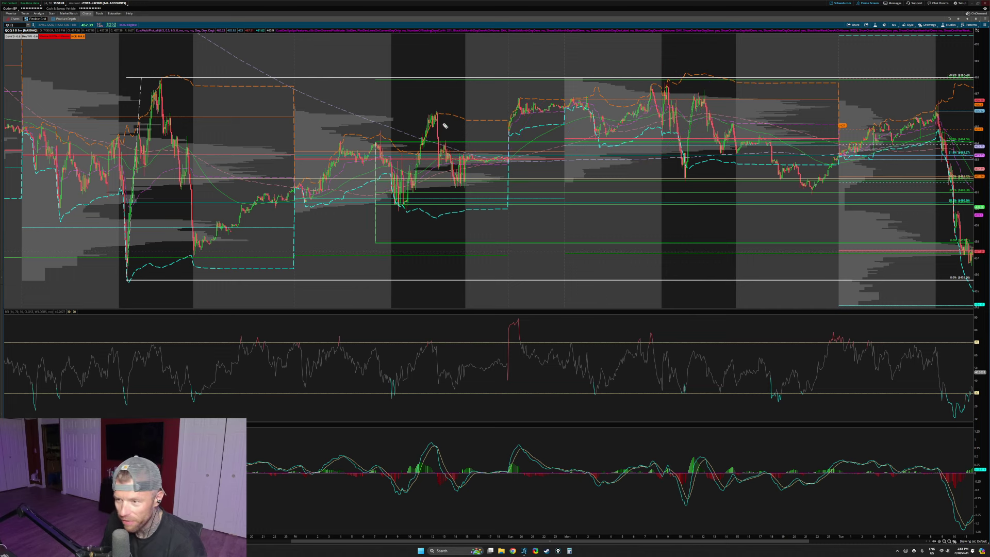
- Bracket the green retracement, mark the top level above Friday's and Monday's sessions, circle its label, trace Monday's drop, and clear the markup
drag(428, 69, 453, 93)
mouse_move(685, 64)
mouse_down()
mouse_move(676, 94)
mouse_move(698, 66)
mouse_move(705, 82)
mouse_up()
mouse_move(973, 72)
mouse_down()
mouse_move(928, 67)
mouse_move(951, 63)
mouse_up()
mouse_move(679, 64)
mouse_down()
mouse_move(697, 87)
mouse_move(867, 189)
mouse_up()
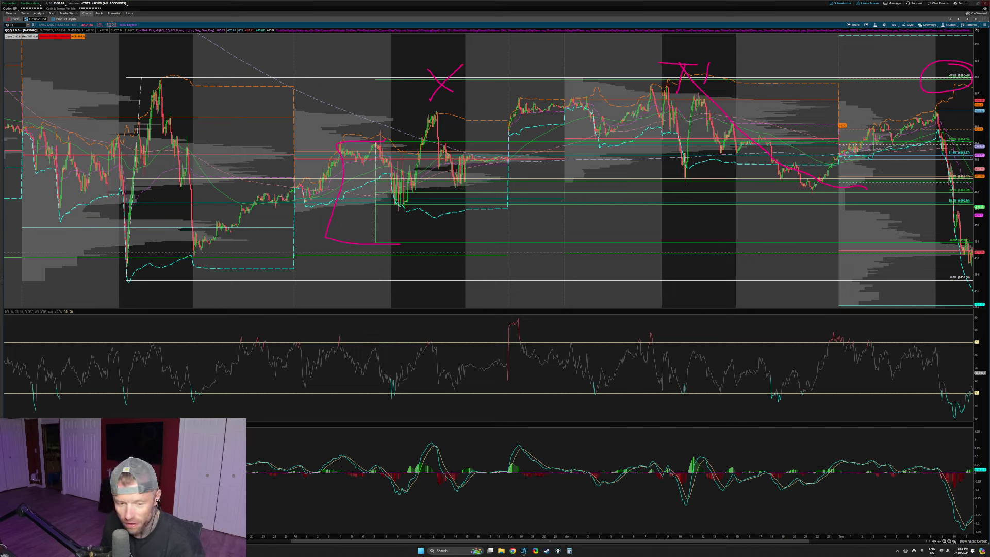
key(Escape)
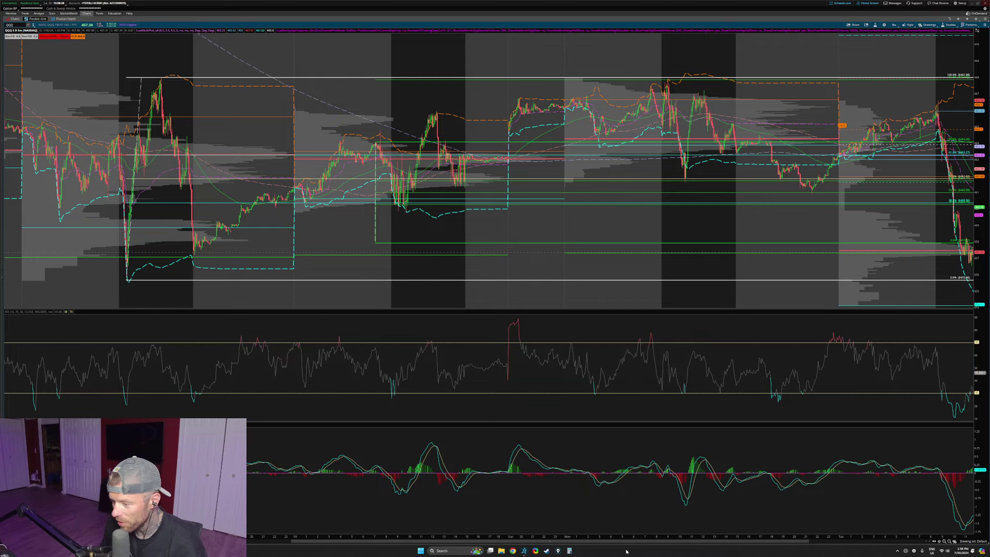
- Focus on Monday and Tuesday, mark Monday's session, circle Tuesday's open and Monday's opening high, and clear the markup
drag(629, 542, 710, 543)
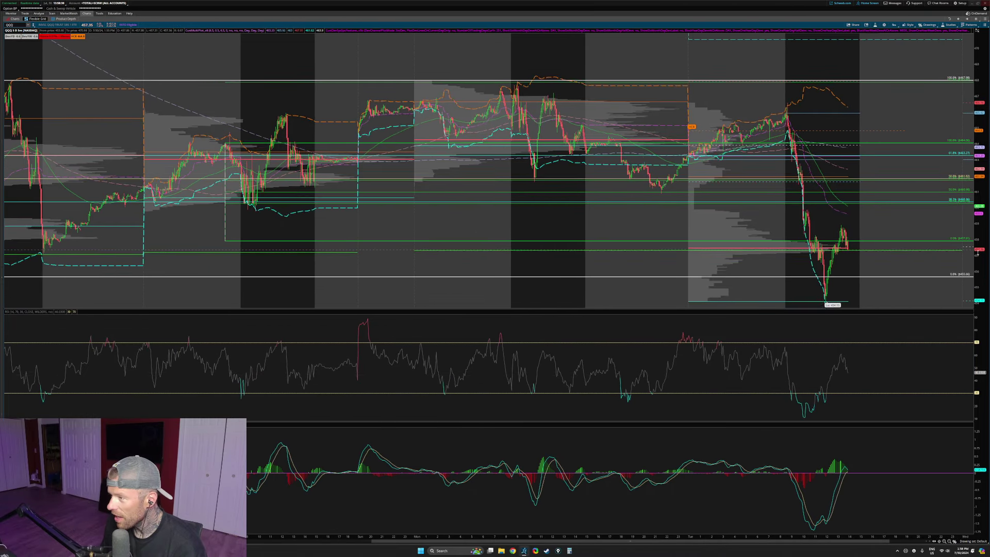
drag(979, 147, 979, 164)
drag(327, 48, 909, 306)
drag(980, 186, 979, 203)
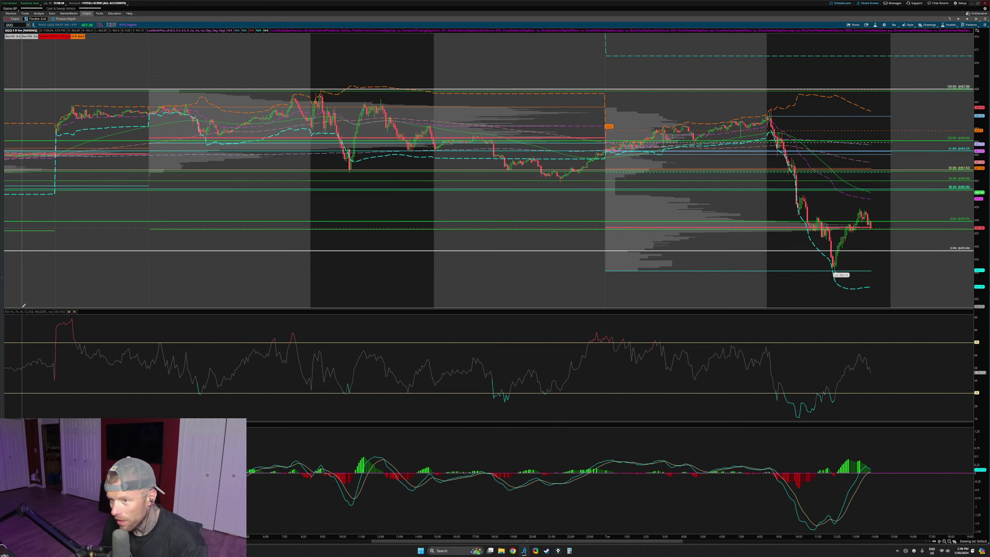
drag(315, 201, 356, 158)
drag(371, 78, 358, 80)
key(Escape)
drag(779, 79, 768, 76)
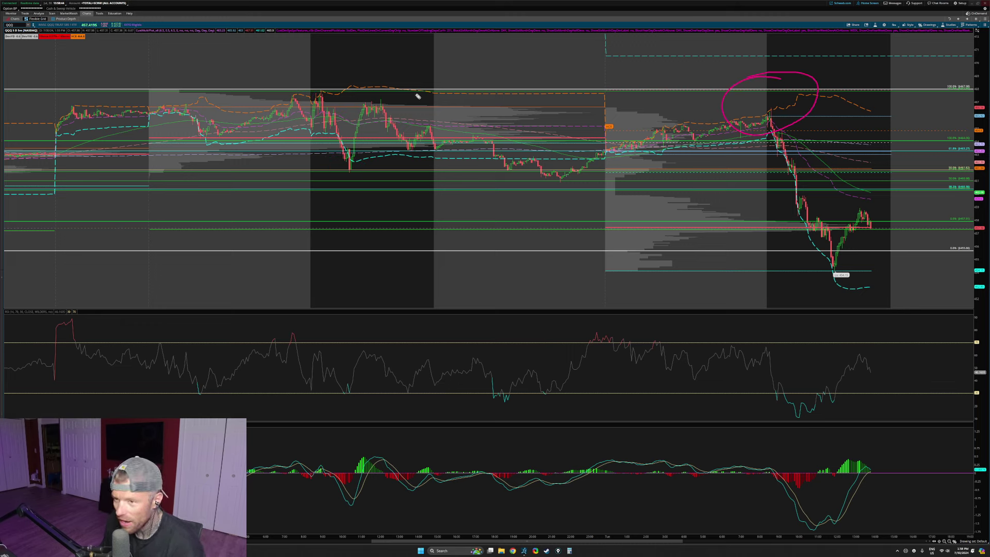
drag(331, 84, 319, 84)
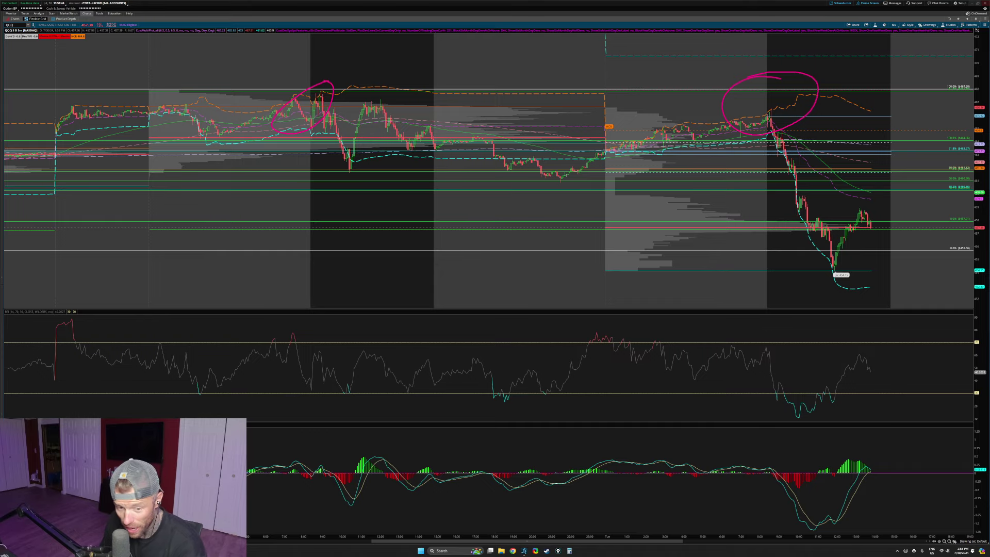
key(Escape)
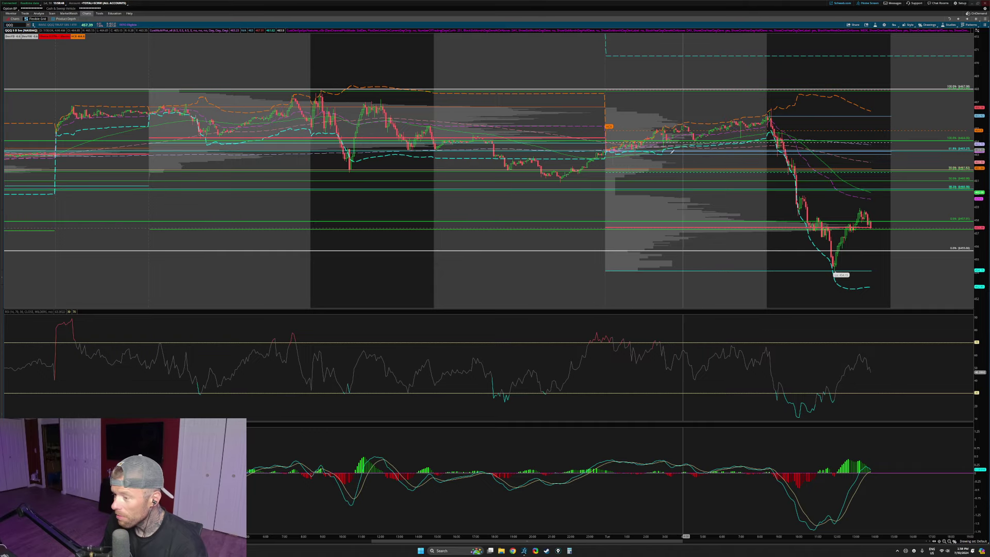
- Remove the multi-day Fibonacci retracement with the white 0% and 100% levels, leaving the green one on Tuesday's candles
drag(554, 71, 974, 273)
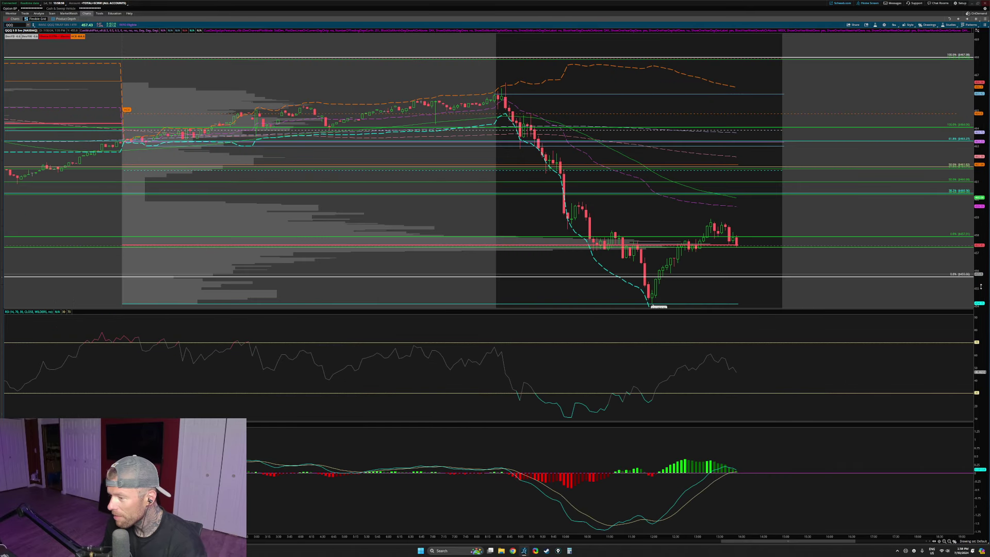
right_click(948, 141)
click(947, 163)
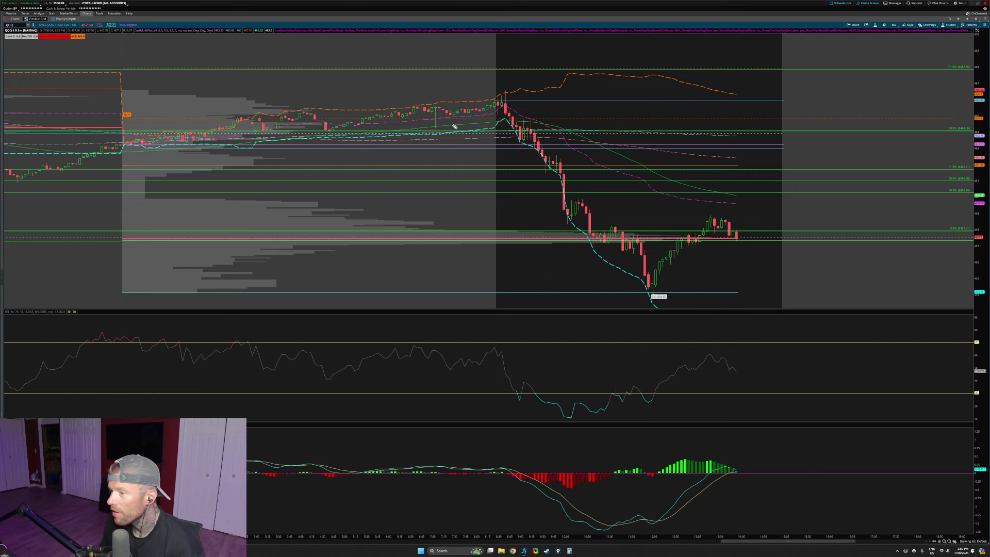
- Bracket the green retracement's range, circle its 100% and 0% labels, and write a boxed "NO" by the 0% level
mouse_move(857, 130)
mouse_down()
mouse_move(866, 230)
mouse_move(883, 230)
mouse_up()
drag(954, 119, 972, 119)
mouse_move(977, 216)
mouse_down()
mouse_move(946, 227)
mouse_move(988, 223)
mouse_up()
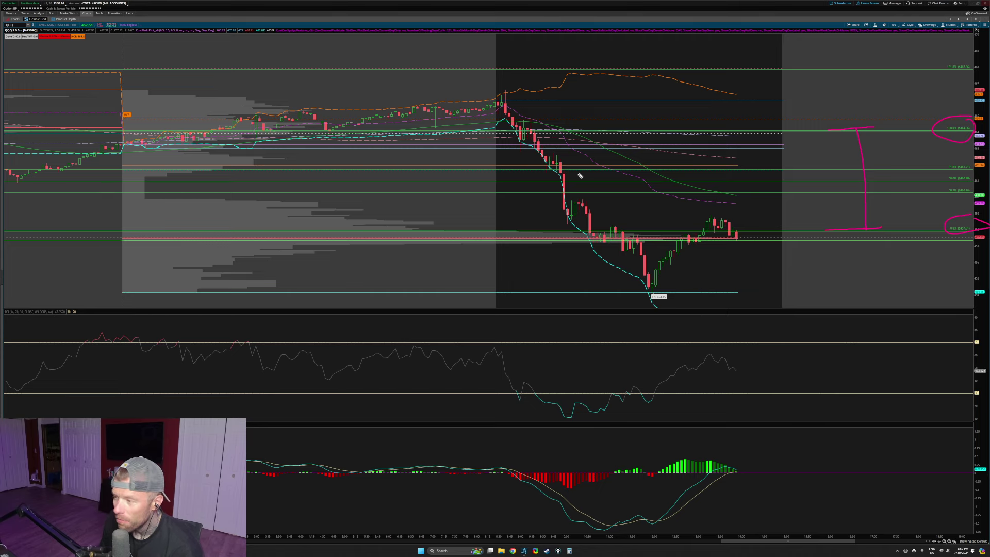
mouse_move(904, 228)
mouse_down()
mouse_move(957, 236)
mouse_move(926, 222)
mouse_up()
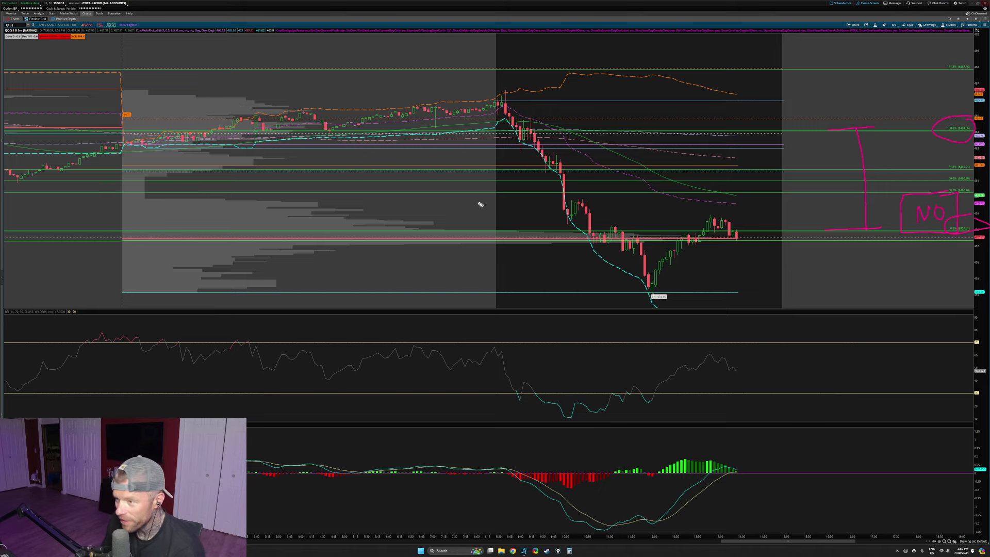
- Mark up Tuesday's opening candles and the 100% label, sketch a zigzag below the 100% level after the open, and clear all markup
mouse_move(493, 96)
mouse_down()
mouse_move(556, 95)
mouse_move(427, 46)
mouse_move(494, 96)
mouse_up()
mouse_move(498, 58)
mouse_down()
mouse_move(451, 85)
mouse_move(489, 97)
mouse_move(453, 125)
mouse_move(449, 102)
mouse_up()
click(494, 72)
click(492, 81)
key(Escape)
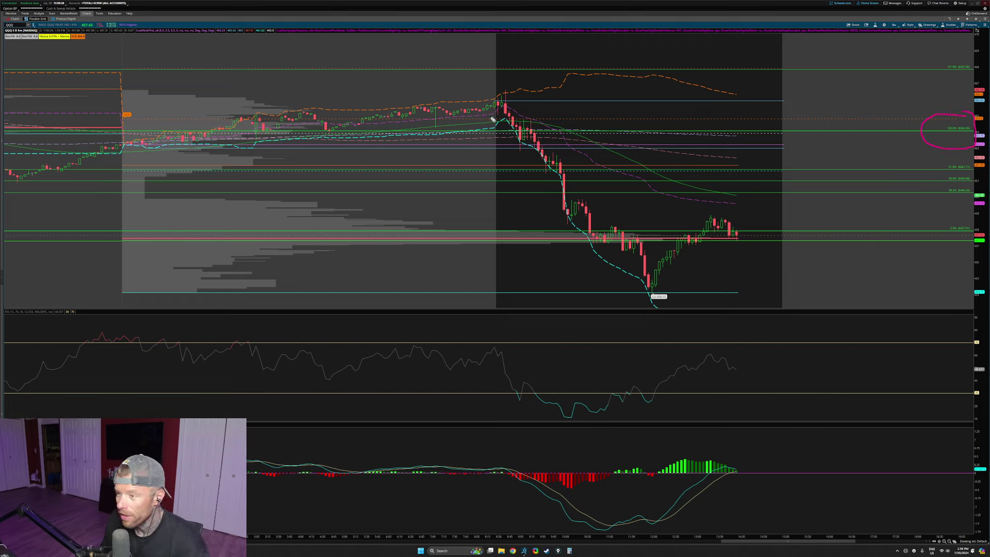
mouse_move(517, 142)
mouse_down()
mouse_move(537, 174)
mouse_move(617, 137)
mouse_move(622, 161)
mouse_up()
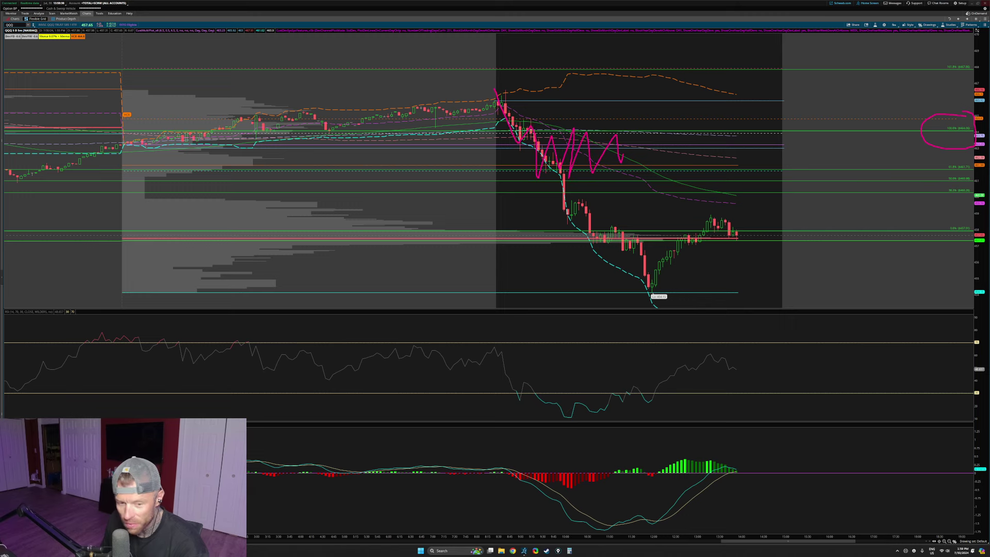
key(ctrl+shift+7)
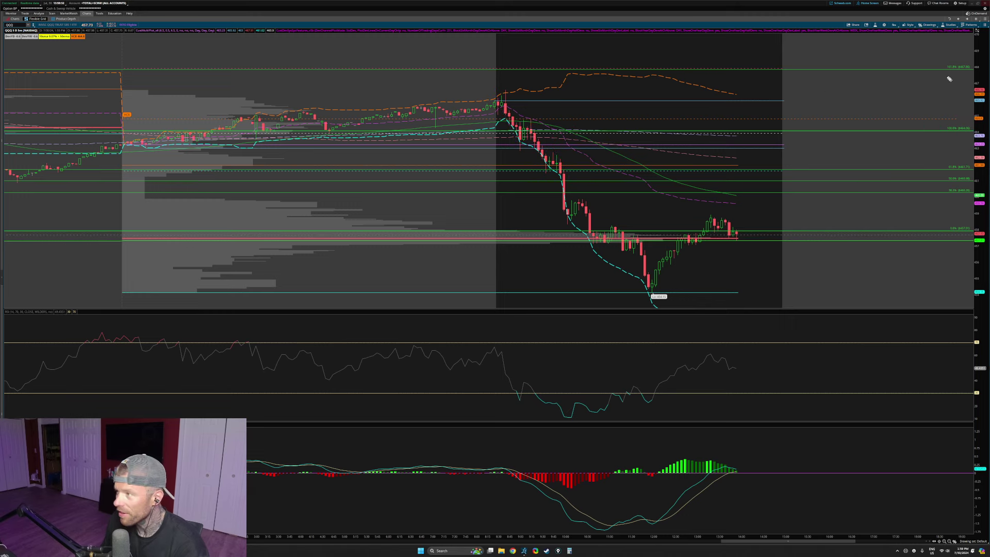
- Circle the highest green Fibonacci label, sketch a projected zigzag price path, bracket the 100% to 0% range, and clear the markup
drag(937, 80, 968, 59)
mouse_move(405, 133)
mouse_down()
mouse_move(481, 126)
mouse_move(521, 68)
mouse_move(573, 82)
mouse_move(606, 164)
mouse_move(651, 166)
mouse_up()
mouse_move(796, 130)
mouse_down()
mouse_move(872, 129)
mouse_move(854, 226)
mouse_up()
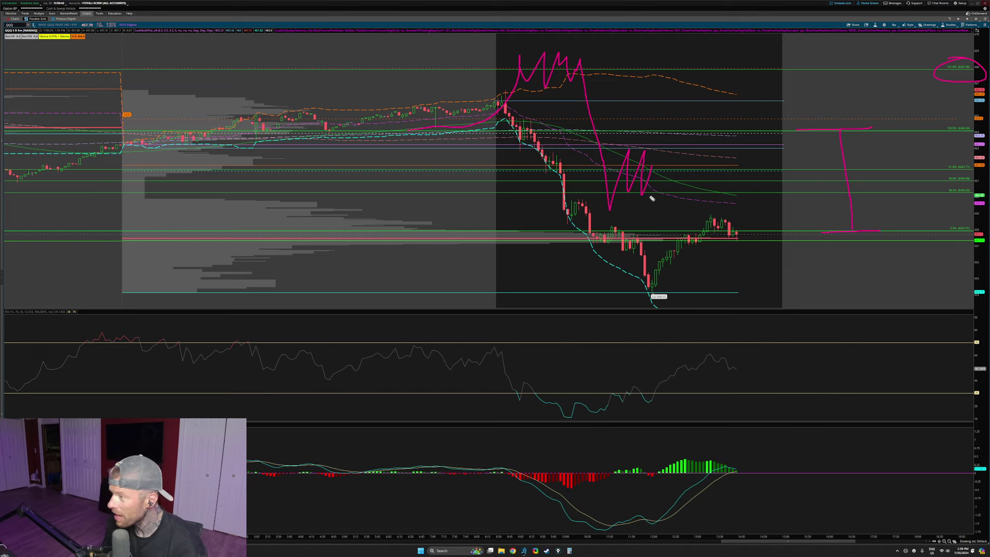
key(ctrl+shift+7)
- Circle the green retracement's 100% label, mark its 0% label, and clear both marks
mouse_move(933, 150)
mouse_down()
mouse_move(979, 138)
mouse_move(976, 118)
mouse_up()
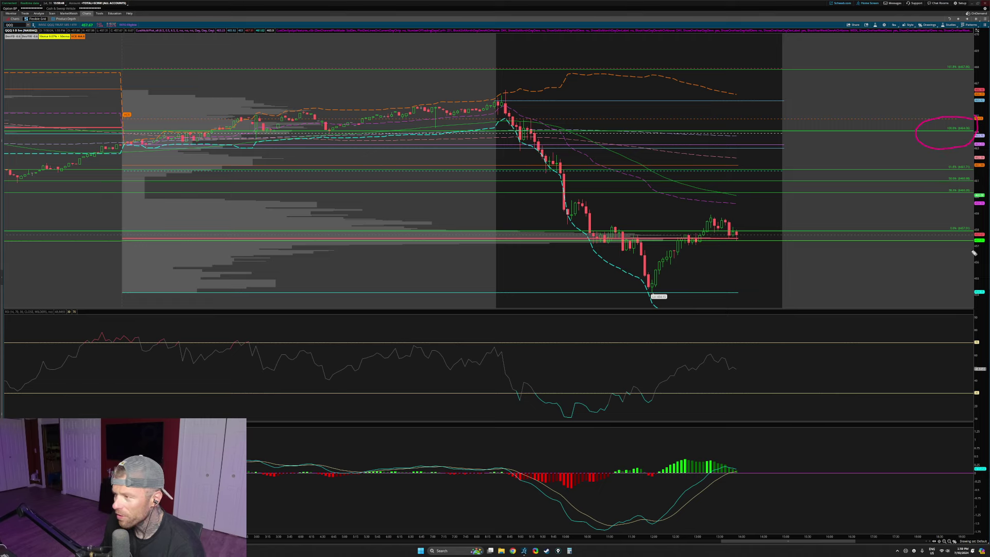
drag(962, 220, 981, 226)
key(e)
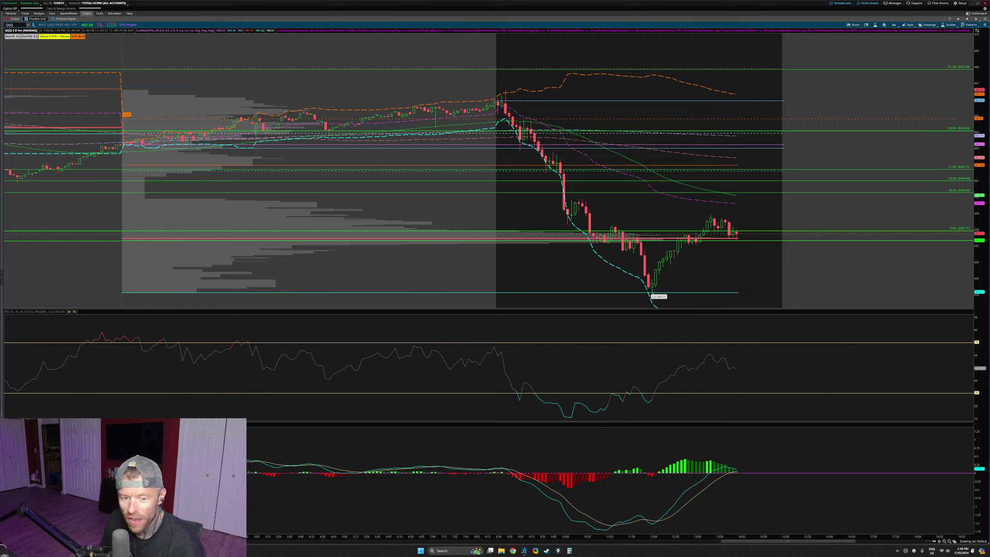
- Box the opening candles within the green retracement, bracket its full range, scribble above the 0% level, circle the whole range, and clear the markup
double_click(508, 61)
drag(389, 221, 605, 253)
drag(436, 289, 766, 303)
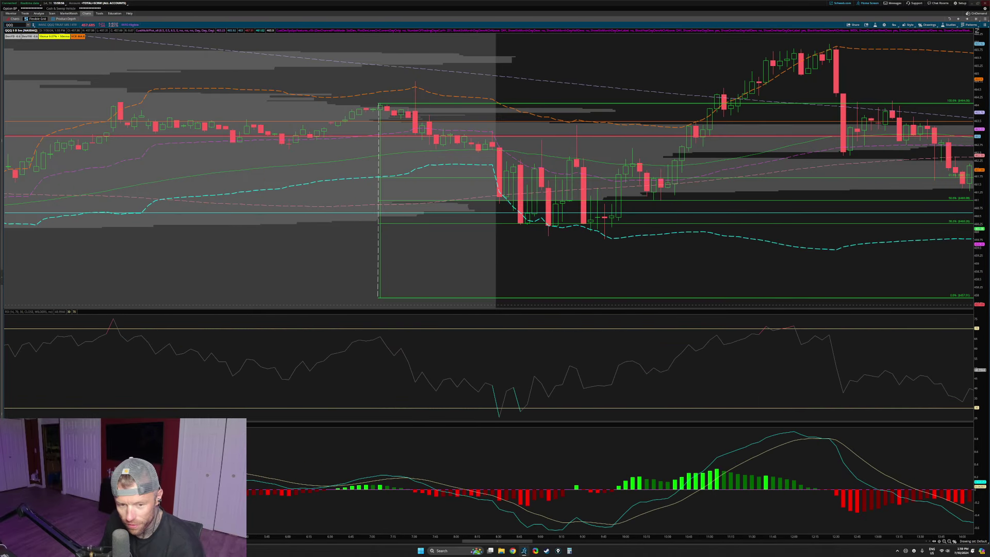
mouse_move(301, 226)
mouse_down()
mouse_move(634, 231)
mouse_move(567, 175)
mouse_move(335, 188)
mouse_move(340, 233)
mouse_up()
drag(390, 112, 251, 111)
drag(235, 296, 417, 299)
mouse_move(403, 246)
mouse_down()
mouse_move(850, 243)
mouse_move(972, 262)
mouse_up()
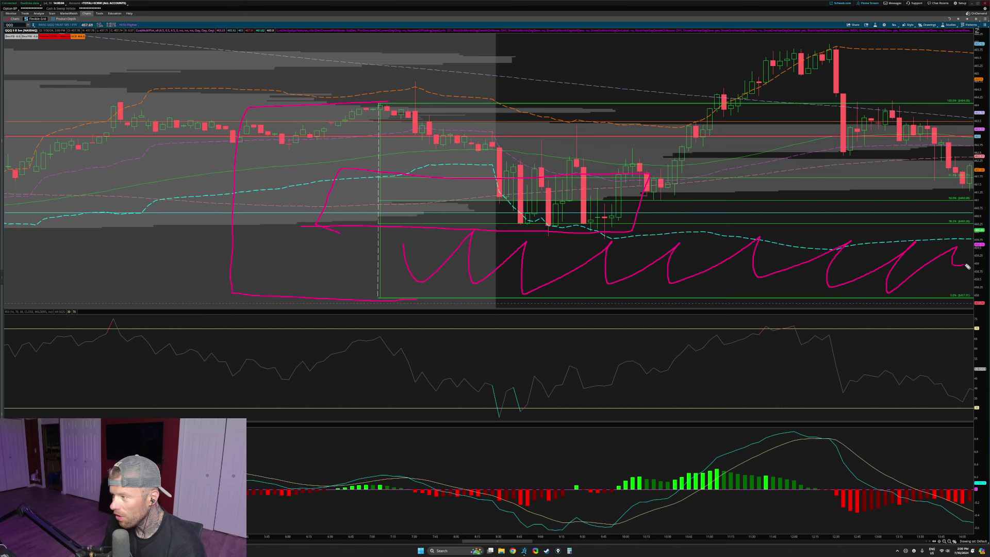
mouse_move(361, 101)
mouse_down()
mouse_move(372, 311)
mouse_move(407, 359)
mouse_move(308, 322)
mouse_move(495, 299)
mouse_up()
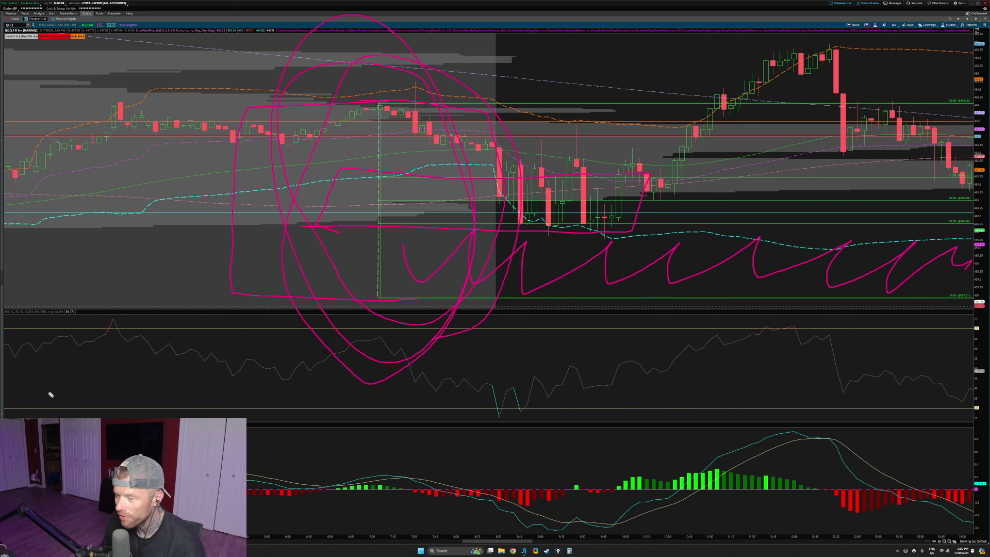
key(Escape)
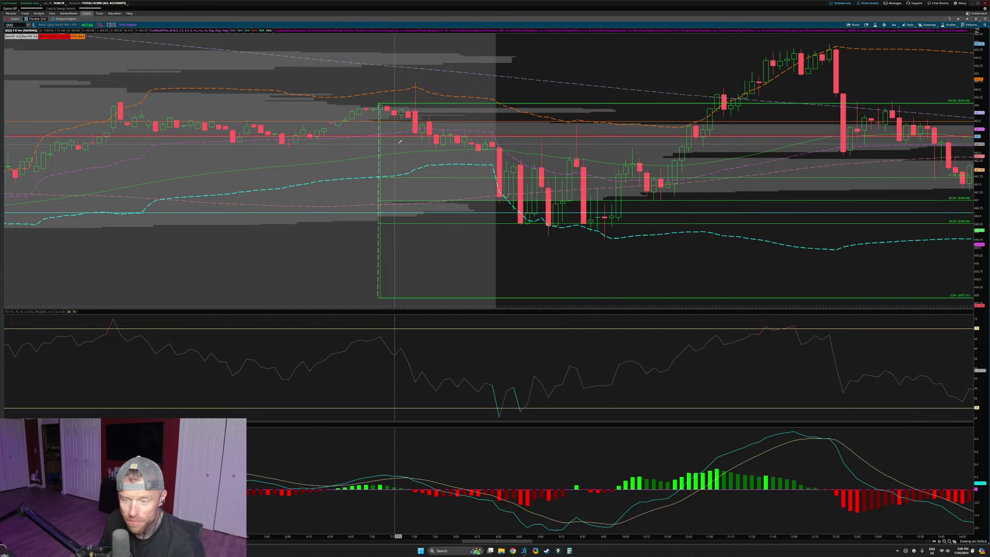
- Circle the 0% label, trace Tuesday's selloff and rebound into a zigzag around the 0% level, and clear the markup
right_click(614, 68)
click(628, 71)
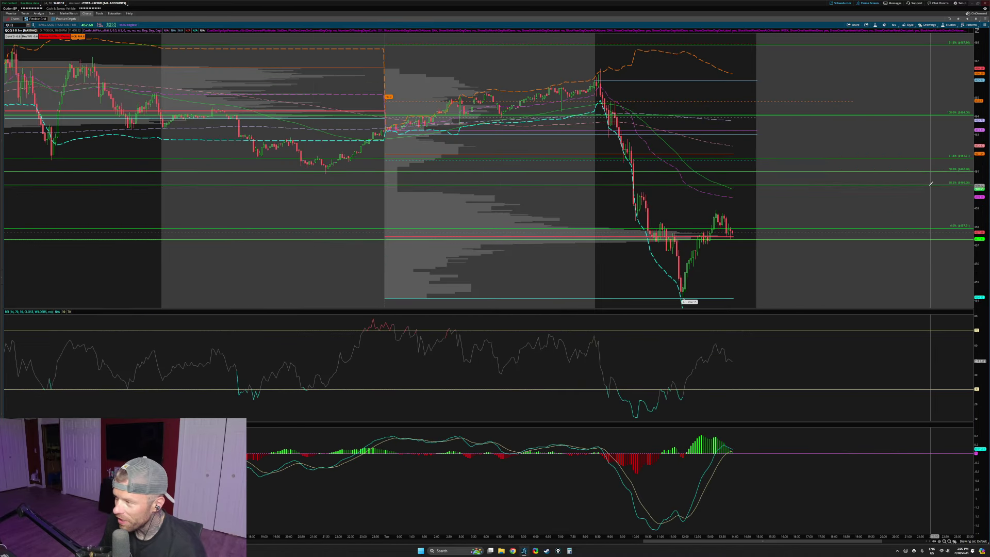
drag(978, 144, 977, 180)
drag(521, 68, 874, 339)
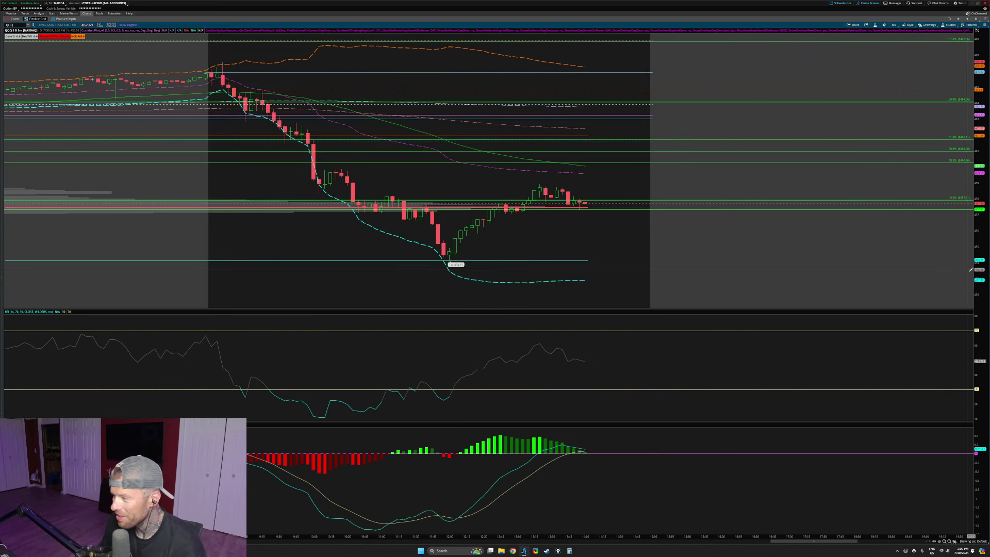
drag(978, 243, 978, 254)
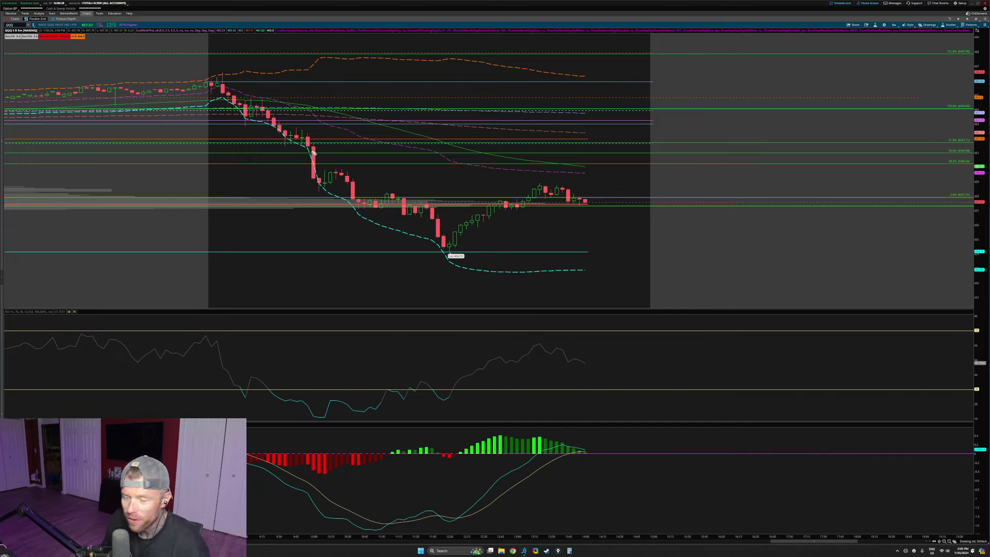
mouse_move(969, 187)
mouse_down()
mouse_move(926, 203)
mouse_move(962, 185)
mouse_up()
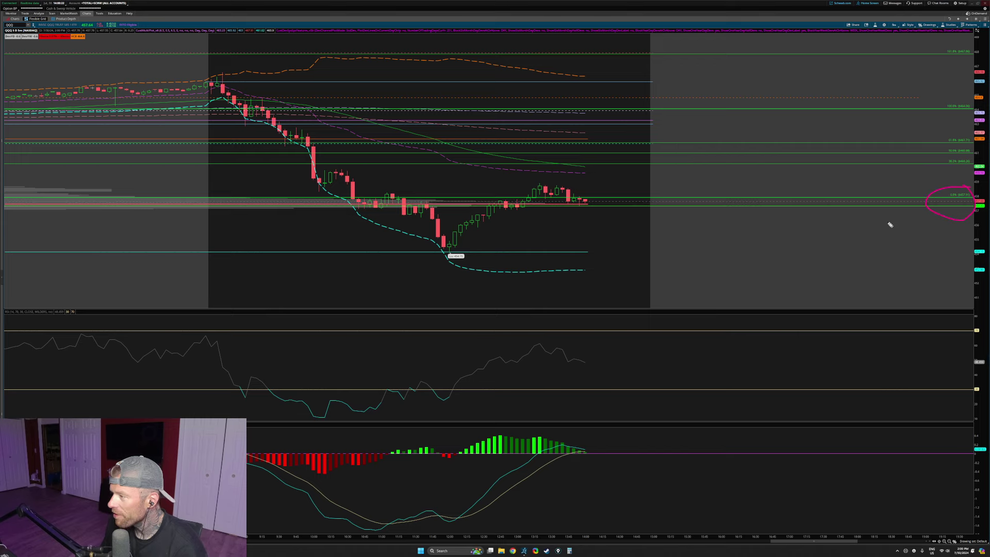
mouse_move(329, 170)
mouse_down()
mouse_move(453, 261)
mouse_move(552, 212)
mouse_move(614, 203)
mouse_move(658, 216)
mouse_up()
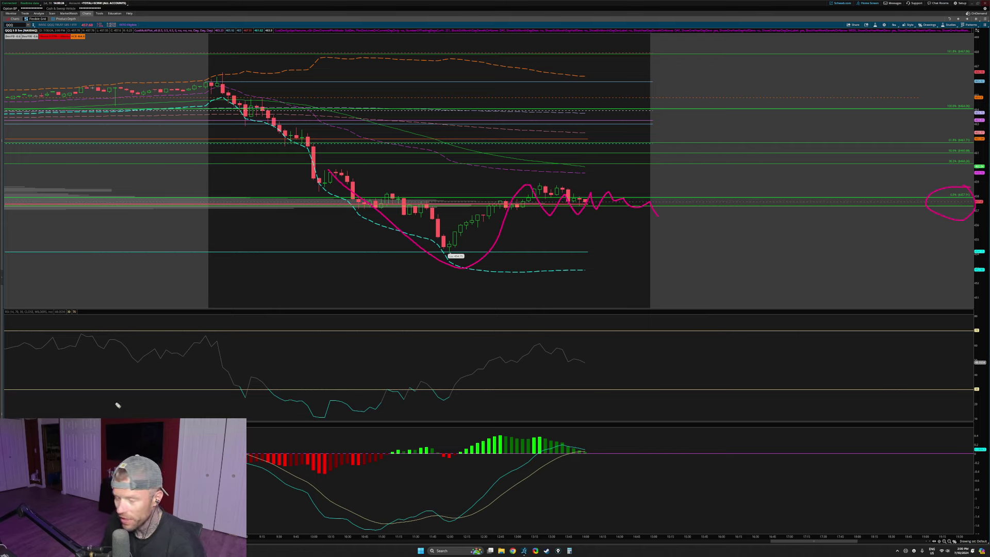
key(Escape)
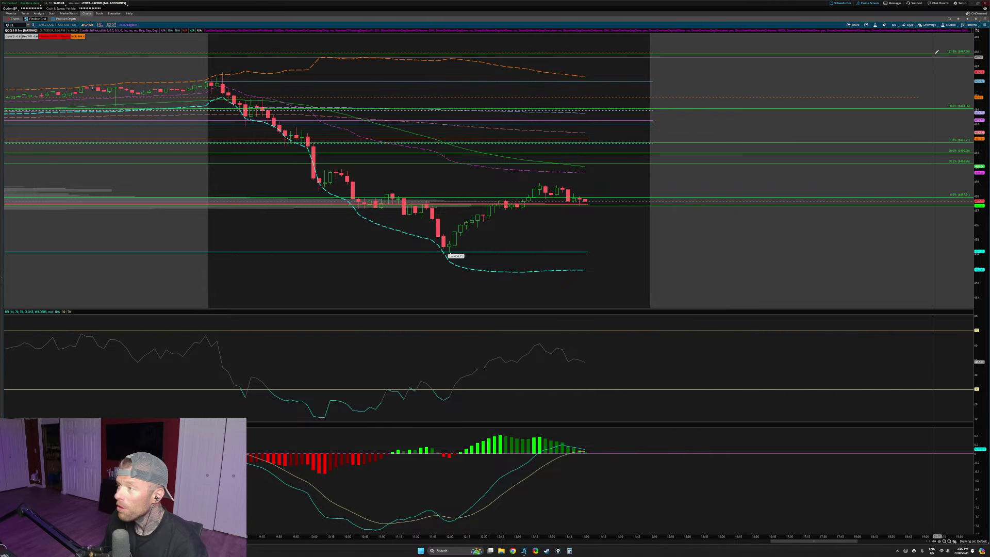
- Switch the QQQ chart to the 1 Y 1D timeframe and focus on the candles from April through July
click(896, 26)
click(880, 65)
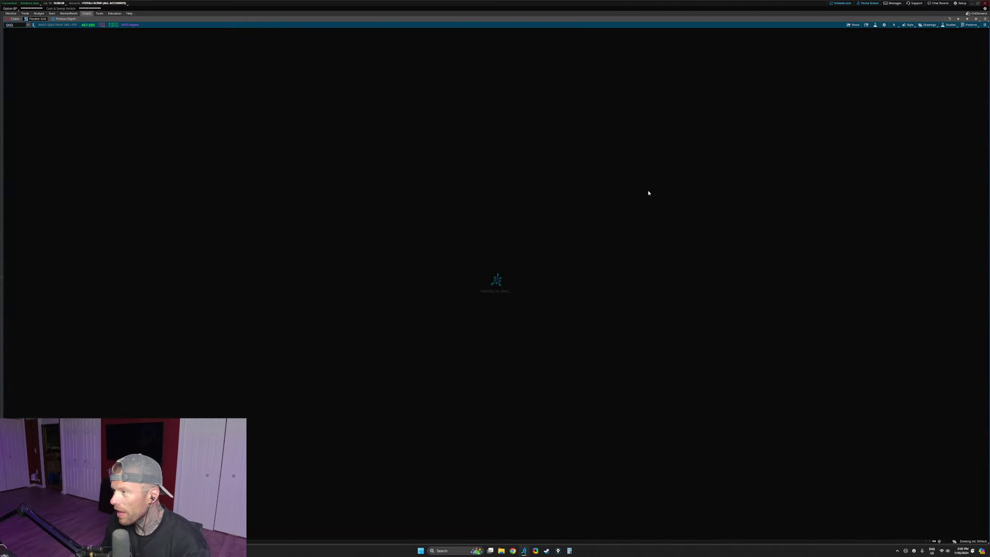
drag(357, 221, 668, 199)
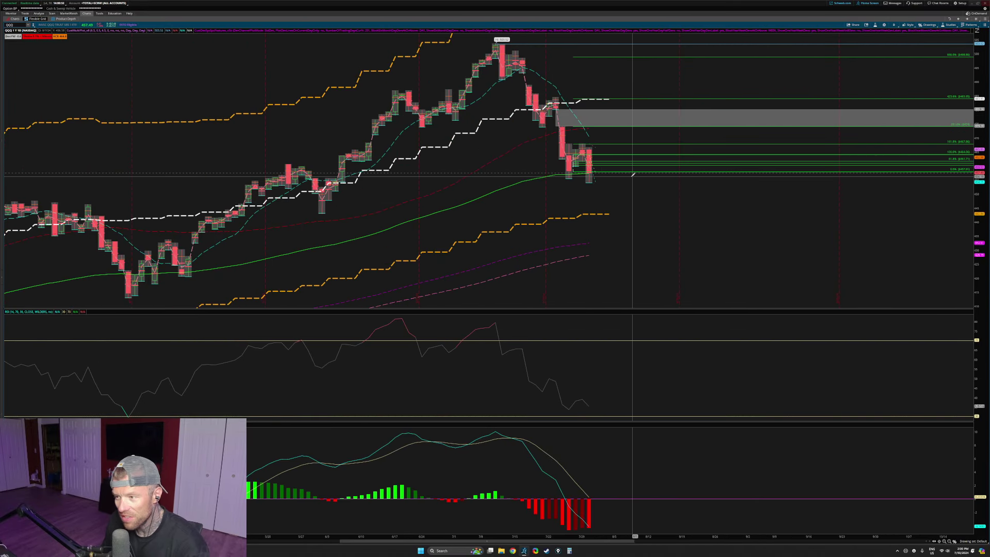
- Remove the green Fibonacci retracement from the QQQ daily chart, circle the two July gap areas after the peak, and clear the circles
right_click(603, 62)
click(629, 90)
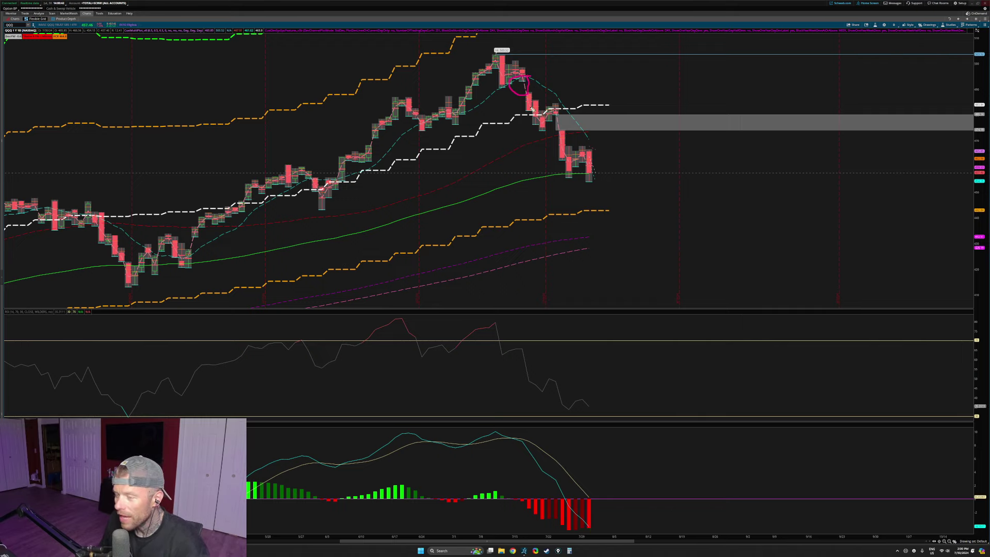
drag(573, 115, 569, 110)
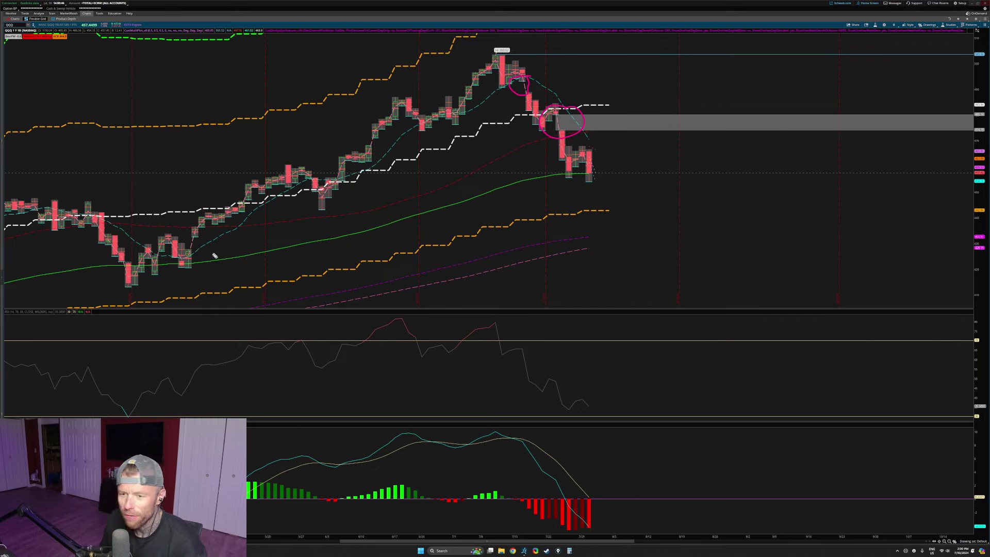
key(Escape)
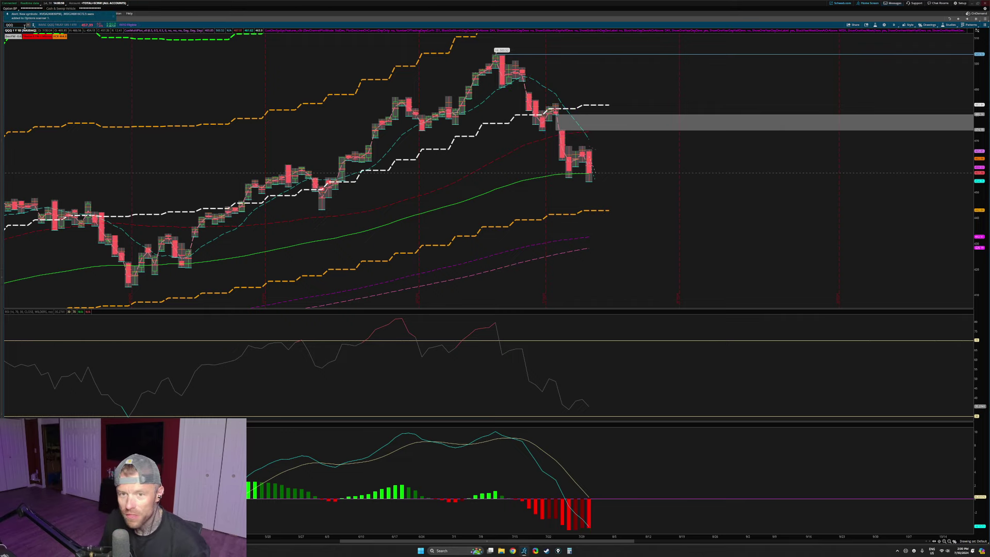
- Load the SPY daily chart and frame its candles from March through July with the price levels below them
click(10, 25)
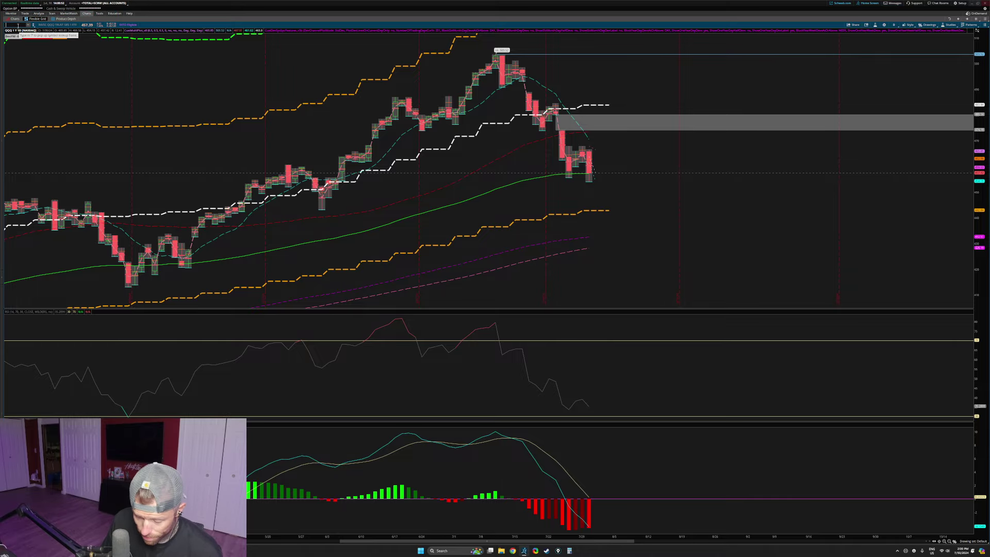
text(SPY)
key(Return)
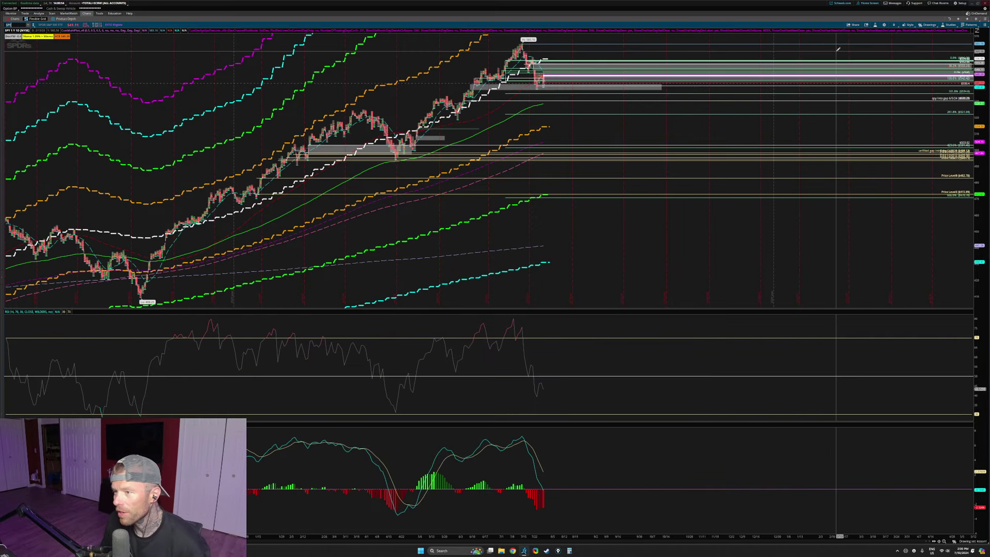
scroll(367, 58, up, 6)
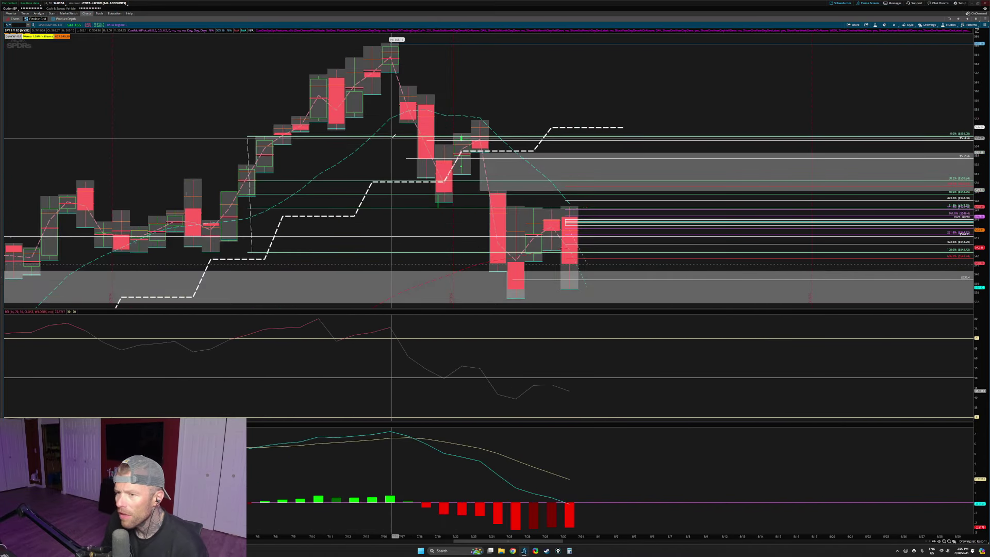
right_click(803, 106)
click(810, 106)
drag(327, 206, 685, 207)
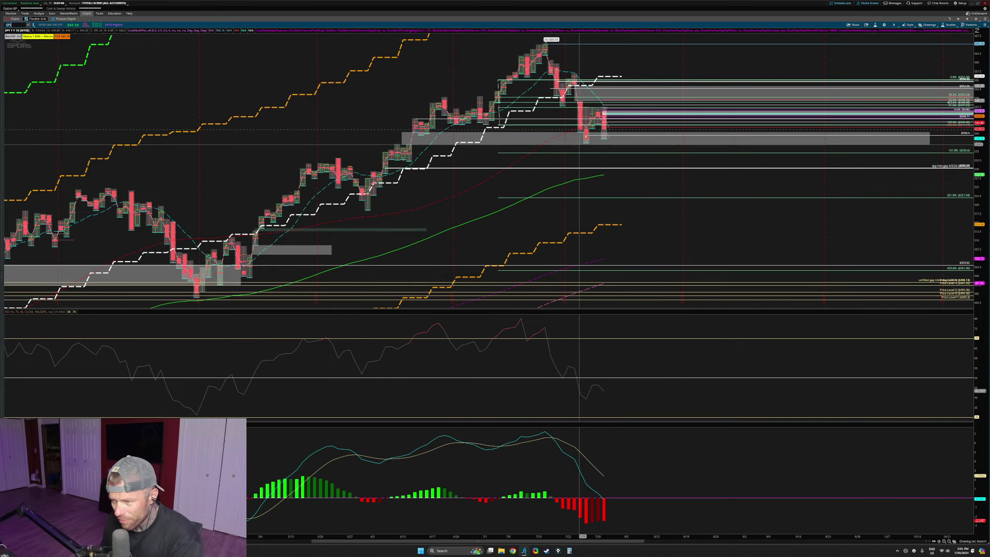
drag(980, 154, 980, 185)
middle_click(747, 169)
click(753, 183)
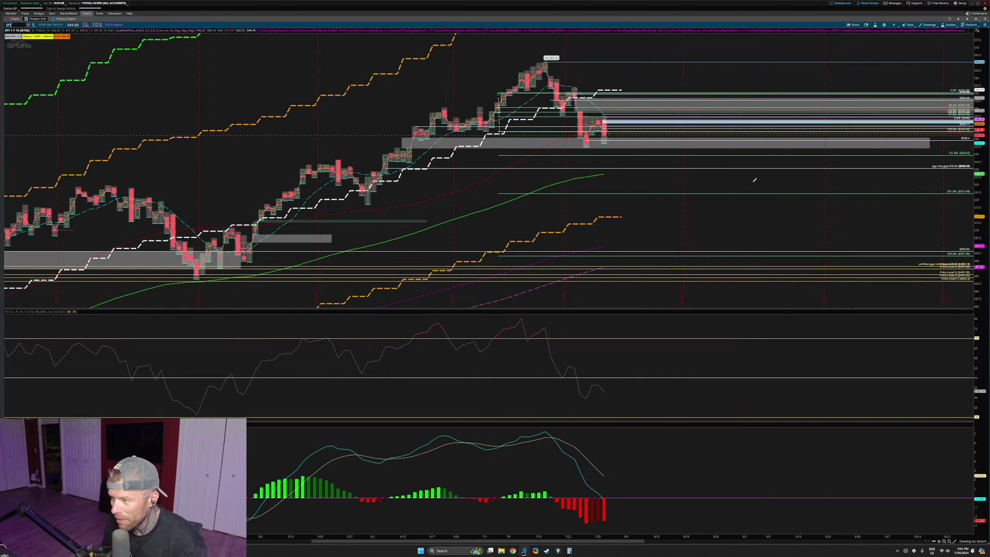
- Circle SPY's 261.8% Fibonacci label and the latest MACD bars, clearing each mark
drag(548, 58, 637, 200)
right_click(638, 199)
right_click(90, 409)
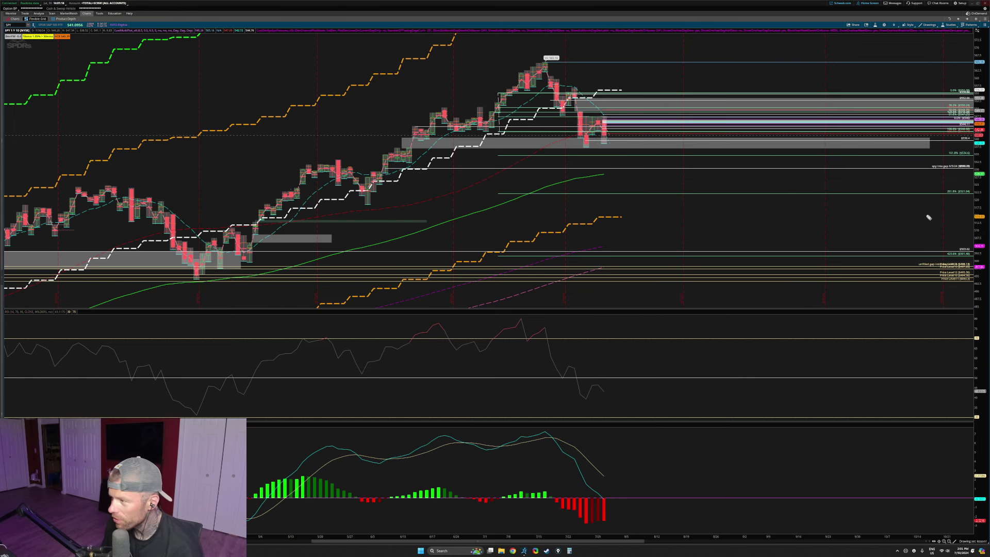
drag(977, 190, 951, 186)
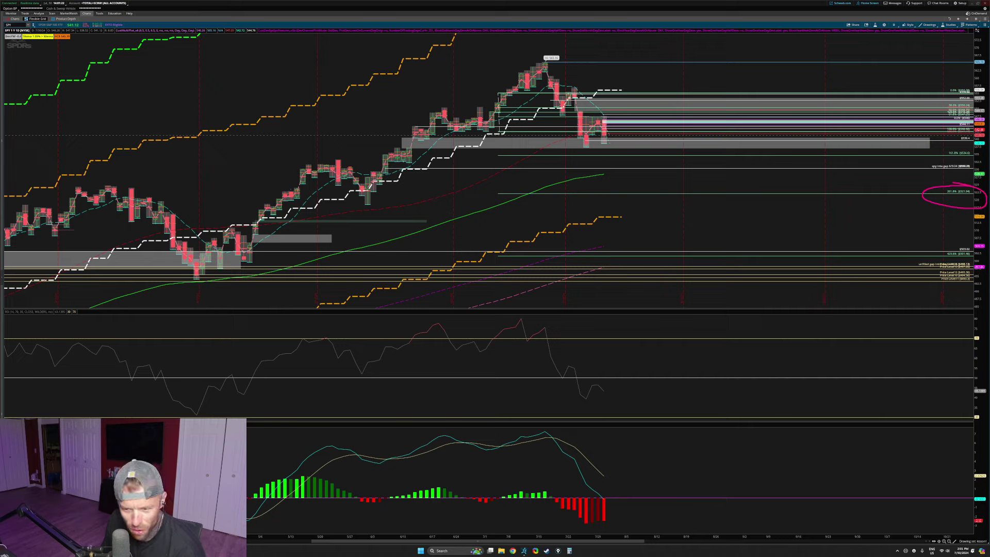
key(Escape)
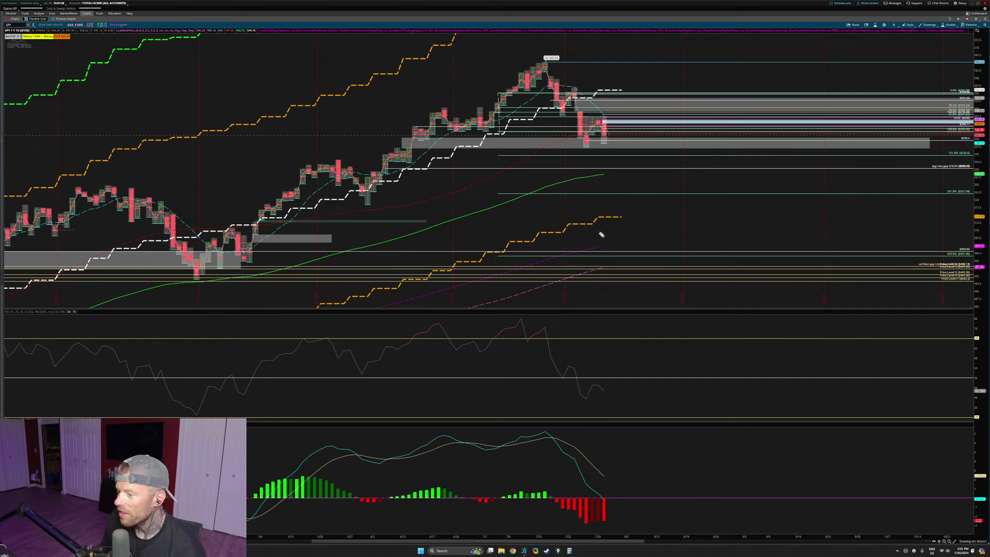
mouse_move(640, 479)
mouse_down()
mouse_move(588, 500)
mouse_move(635, 495)
mouse_move(637, 478)
mouse_up()
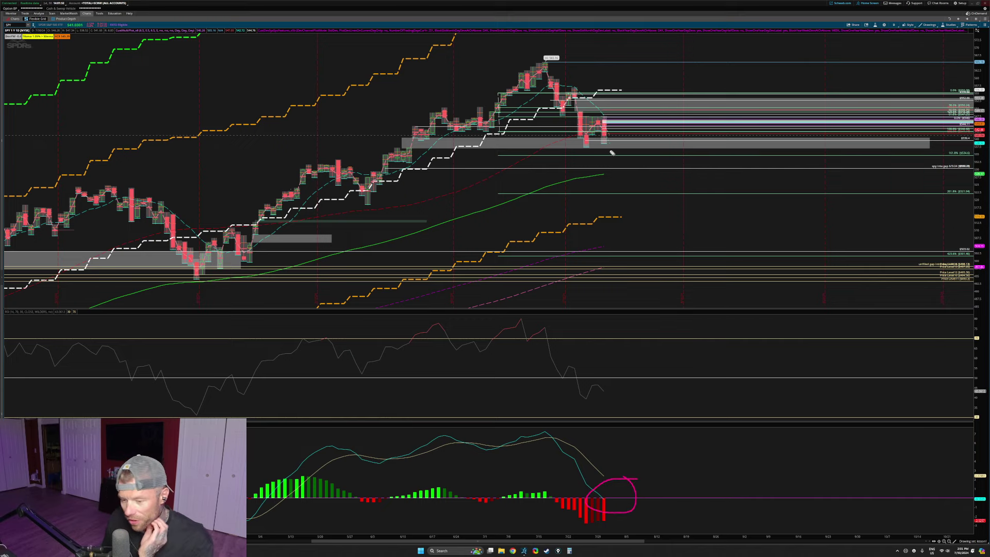
key(Escape)
- Mark SPY's spring decline from its high down to the April low on the candles and MACD, circle the April low, and clear the markup
drag(529, 541, 387, 536)
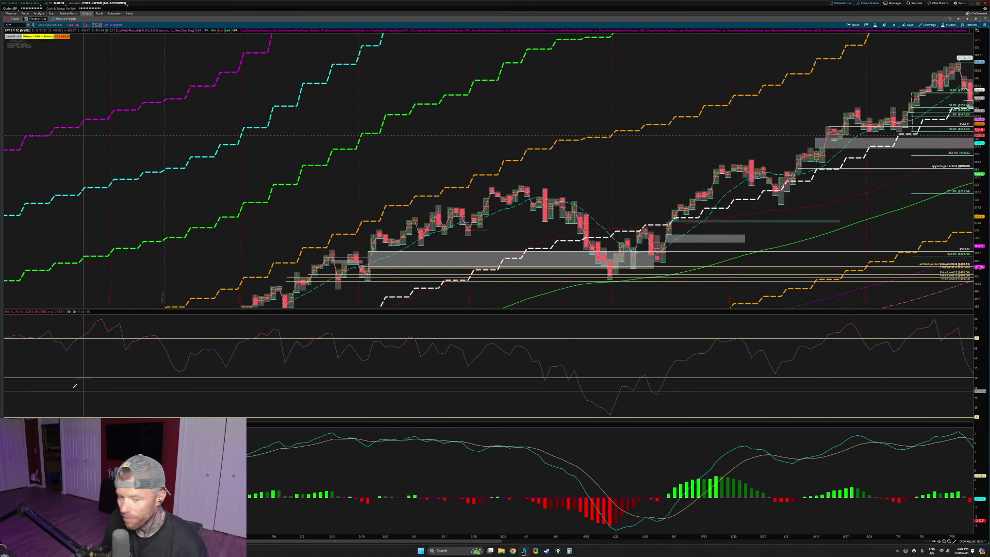
mouse_move(502, 430)
mouse_down()
mouse_move(504, 453)
mouse_move(502, 431)
mouse_up()
drag(534, 191, 546, 173)
mouse_move(540, 178)
mouse_down()
mouse_move(582, 212)
mouse_move(611, 269)
mouse_move(599, 272)
mouse_move(634, 294)
mouse_move(632, 269)
mouse_up()
mouse_move(870, 197)
mouse_down()
mouse_move(746, 238)
mouse_move(724, 304)
mouse_move(851, 202)
mouse_up()
key(Escape)
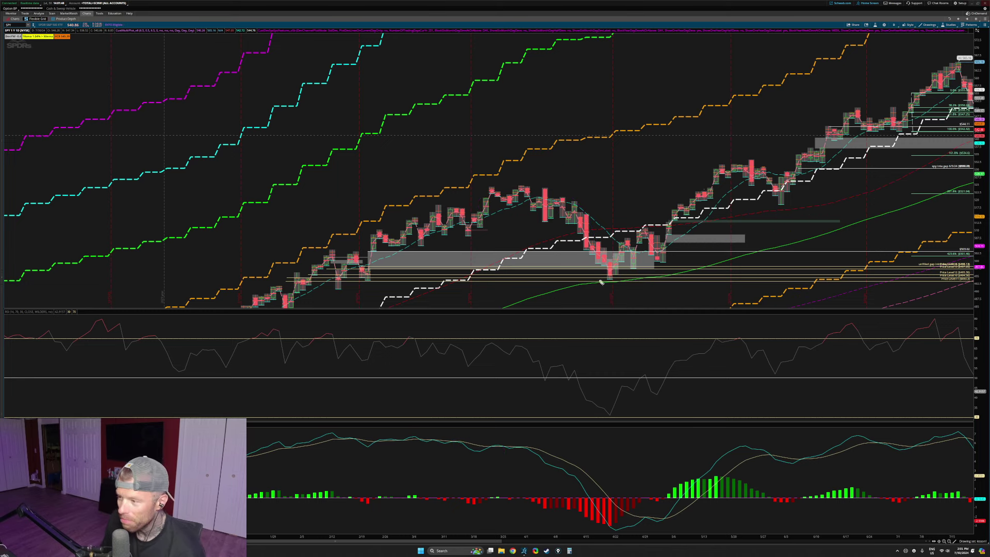
drag(606, 265, 582, 306)
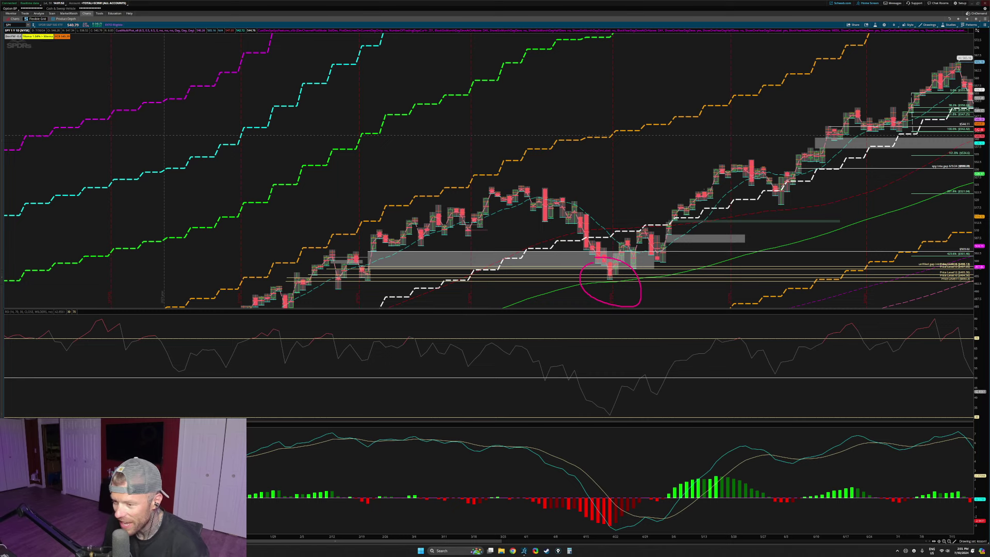
key(ctrl+shift+7)
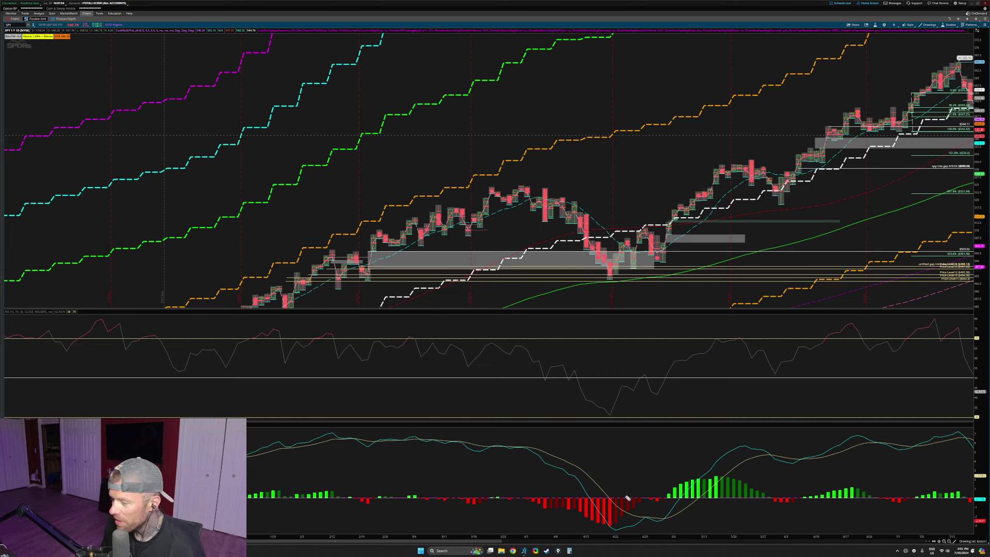
- Circle the MACD decline, RSI low and red histogram bars at SPY's April low, trace the price rebound, and clear the markup
mouse_move(642, 466)
mouse_down()
mouse_move(531, 464)
mouse_move(598, 453)
mouse_up()
mouse_move(625, 386)
mouse_down()
mouse_move(625, 410)
mouse_move(623, 380)
mouse_up()
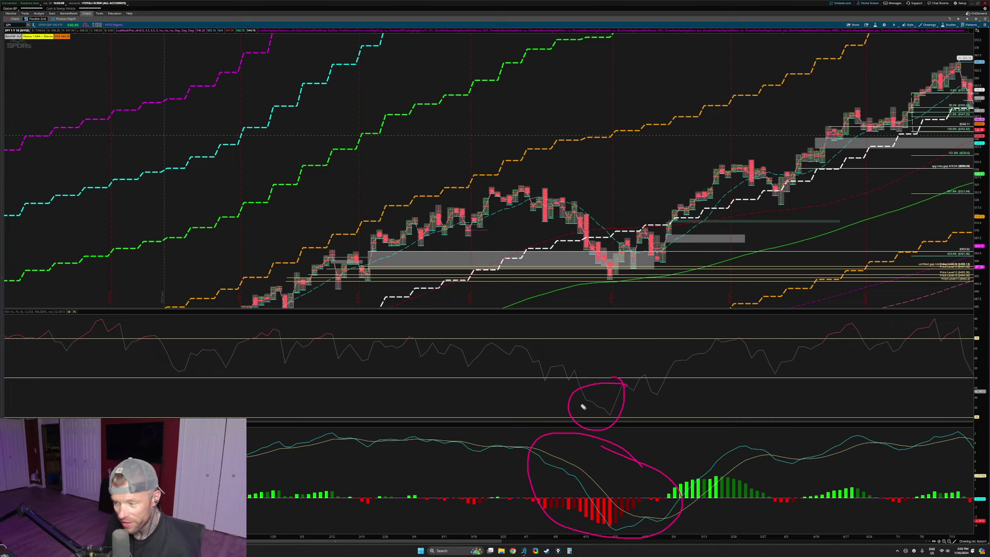
mouse_move(575, 497)
mouse_down()
mouse_move(559, 511)
mouse_move(569, 492)
mouse_up()
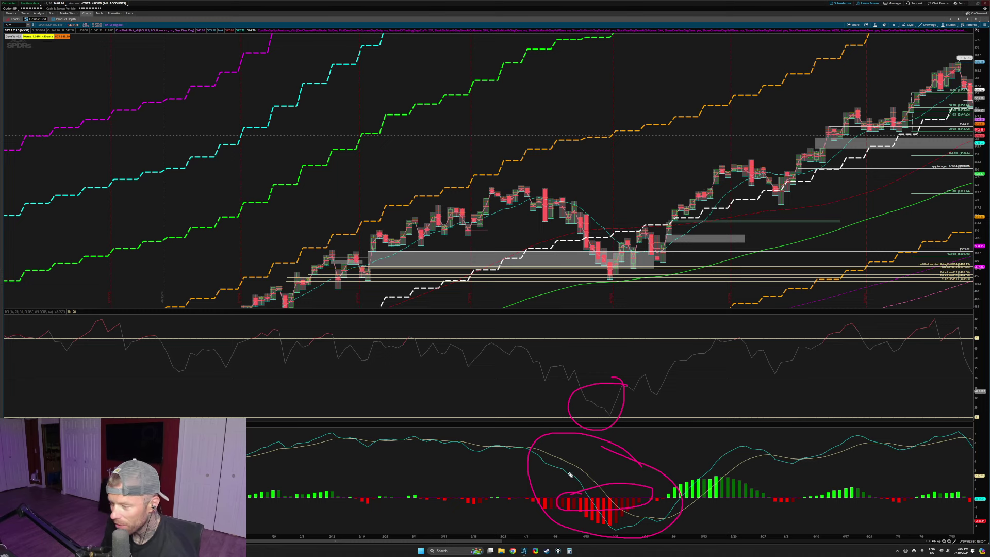
drag(595, 234, 586, 245)
mouse_move(610, 285)
mouse_down()
mouse_move(663, 261)
mouse_move(715, 186)
mouse_up()
key(Escape)
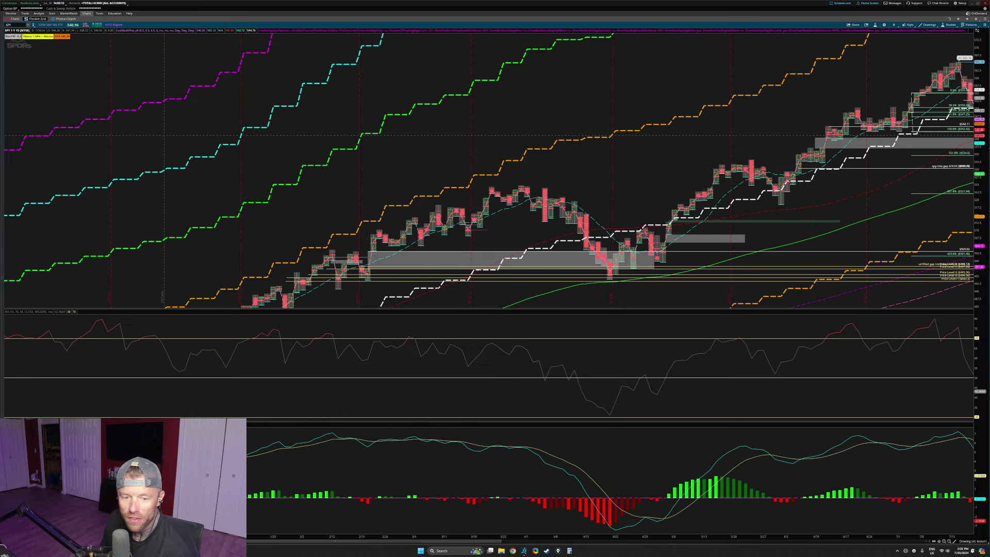
- Frame SPY's latest daily candles, circle the latest RSI and MACD declines and the MACD scale's zero area, and clear the markup
middle_click(626, 141)
drag(250, 178, 637, 202)
right_click(633, 202)
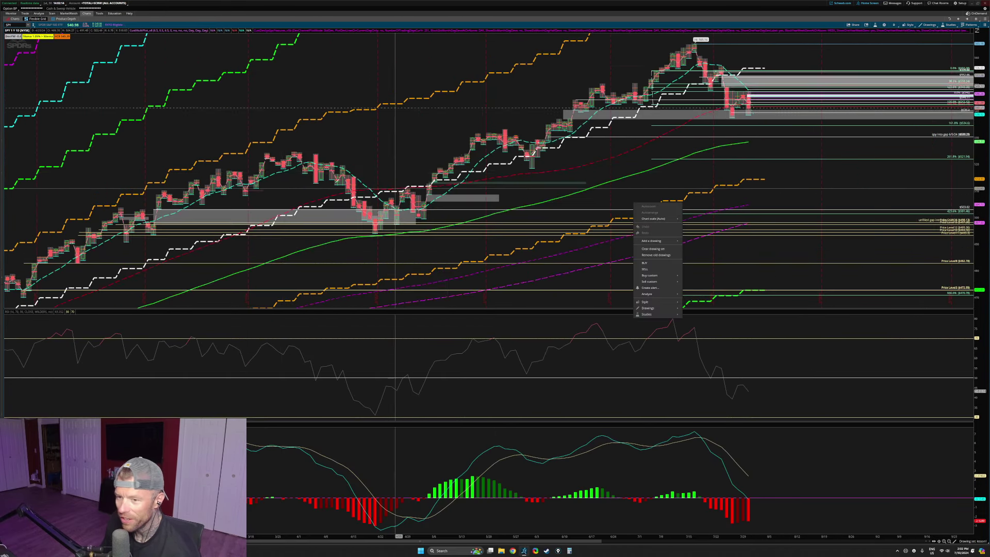
drag(234, 177, 825, 166)
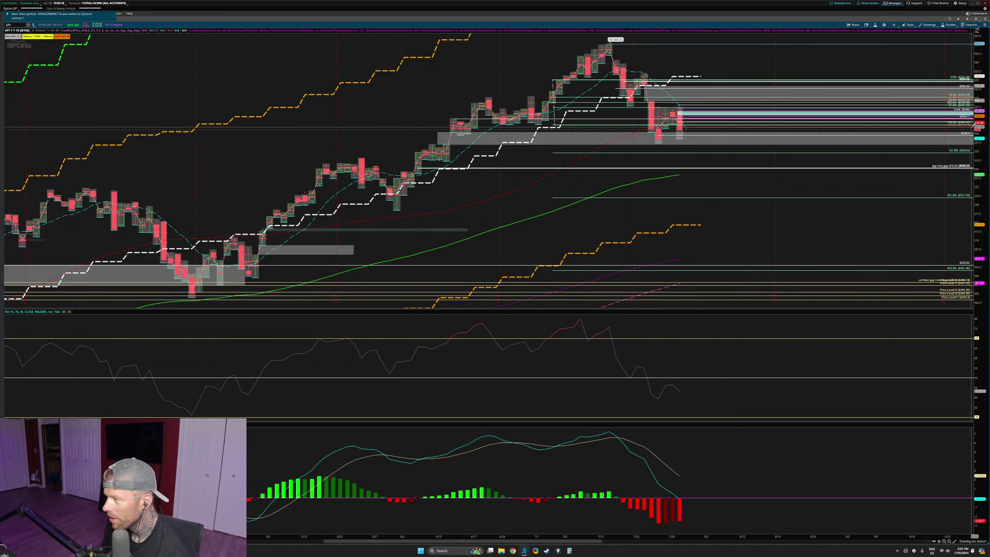
drag(973, 125, 973, 168)
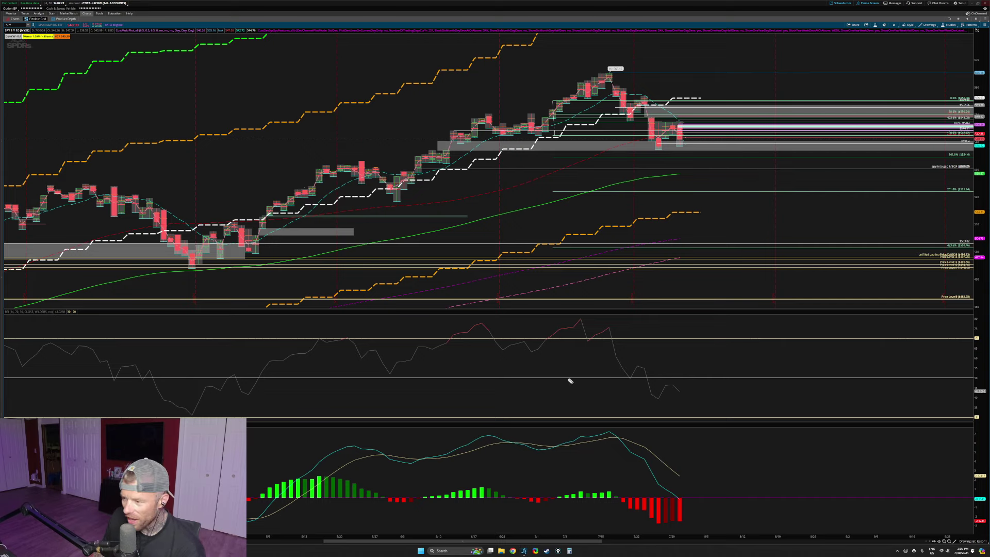
mouse_move(735, 388)
mouse_down()
mouse_move(747, 411)
mouse_move(696, 369)
mouse_up()
mouse_move(691, 458)
mouse_down()
mouse_move(627, 492)
mouse_move(669, 477)
mouse_up()
mouse_move(954, 493)
mouse_down()
mouse_move(928, 494)
mouse_move(941, 500)
mouse_up()
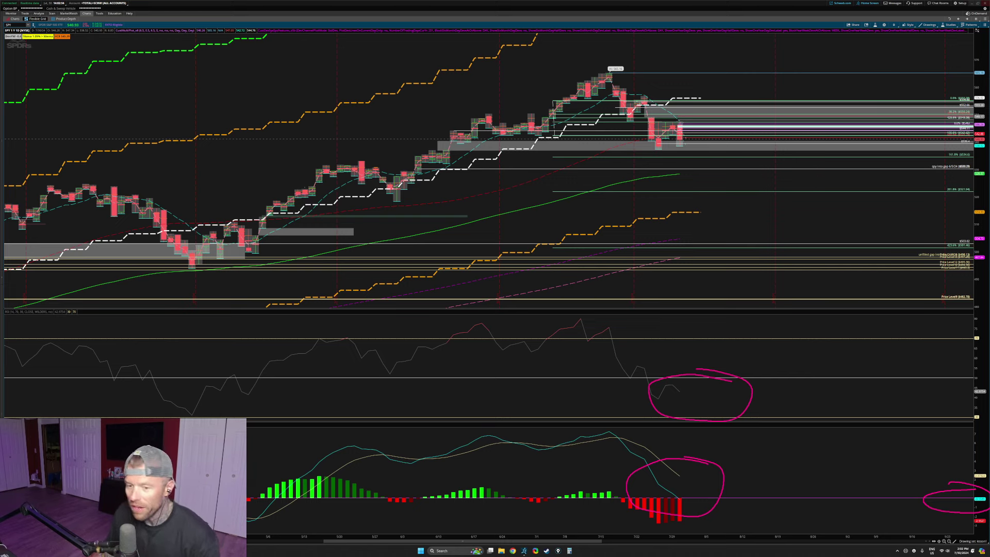
key(Escape)
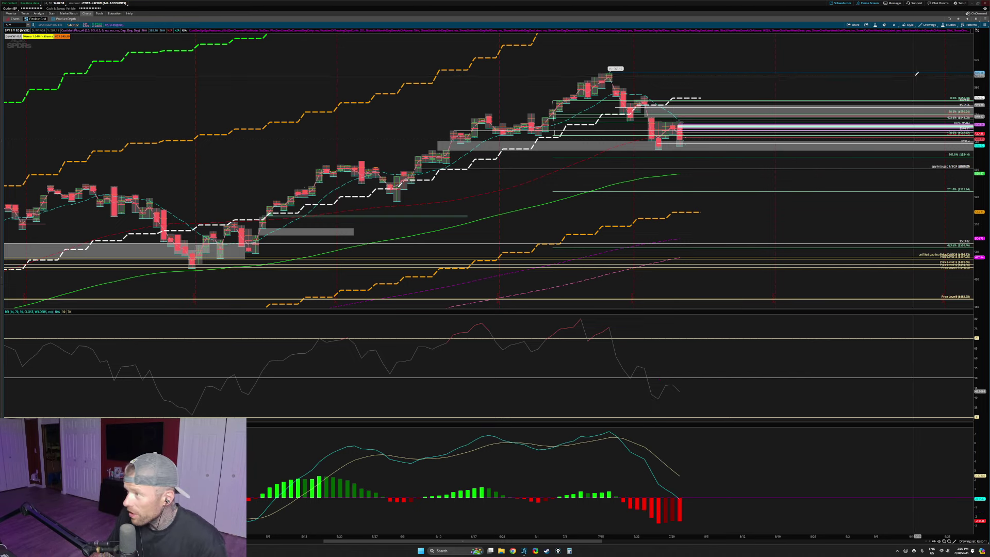
- Switch the SPY chart to the 5m timeframe and frame the current session's candles
click(894, 25)
click(887, 55)
drag(706, 125, 928, 136)
drag(442, 63, 853, 279)
double_click(980, 207)
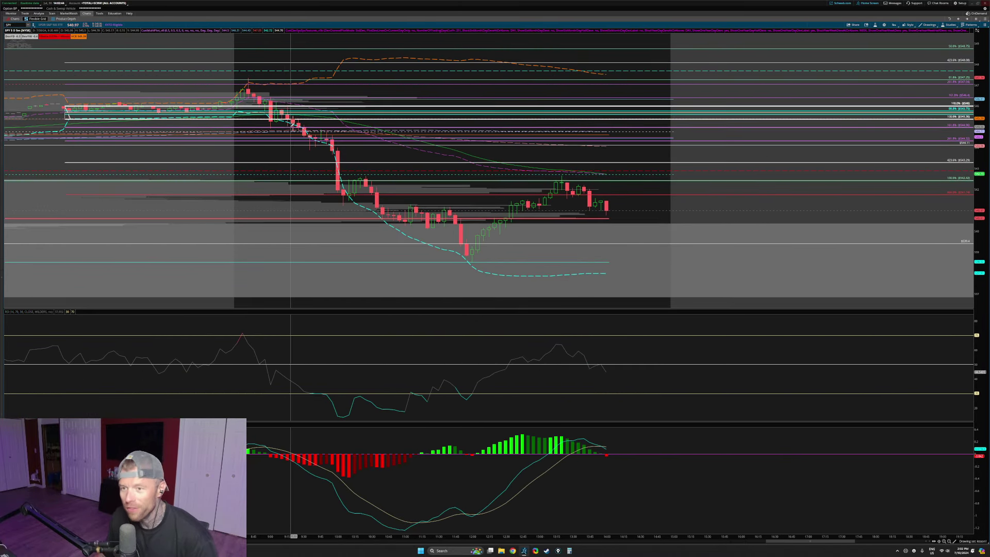
drag(149, 56, 725, 301)
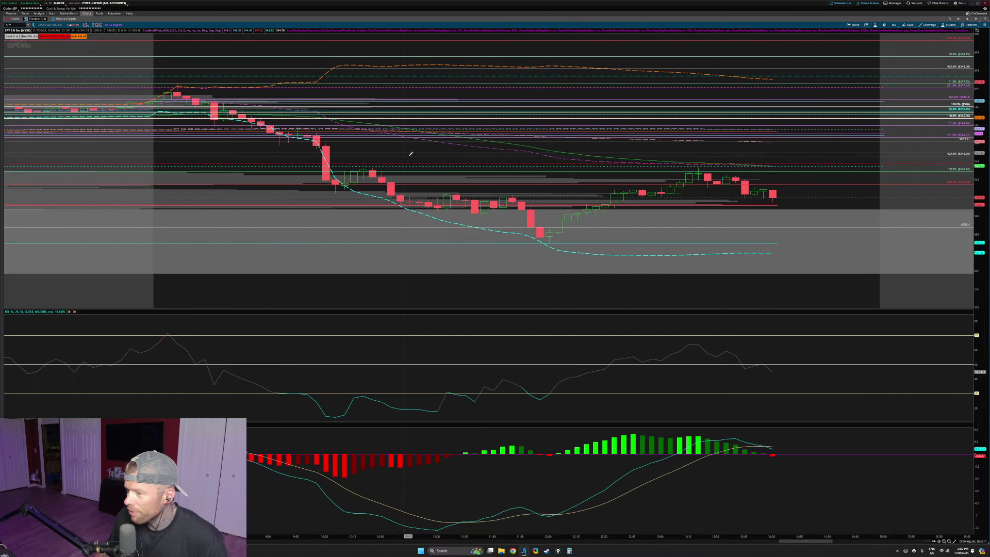
- Circle the earlier session's morning low and closing low in the grey zone on SPY's 5m chart, and clear the markup
right_click(820, 195)
click(832, 199)
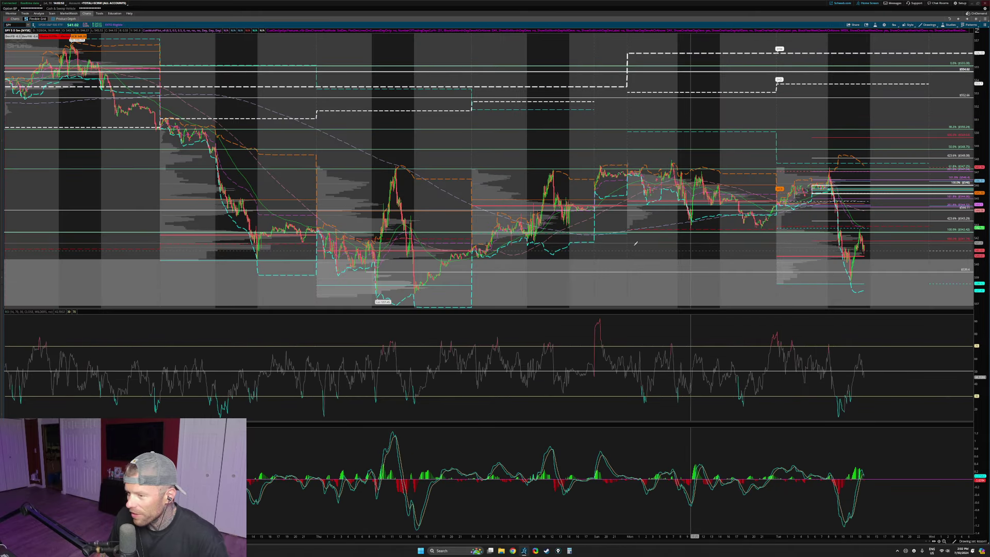
drag(979, 206, 979, 248)
drag(313, 175, 507, 323)
mouse_move(321, 189)
mouse_down()
mouse_move(347, 225)
mouse_move(324, 190)
mouse_up()
drag(544, 192, 541, 185)
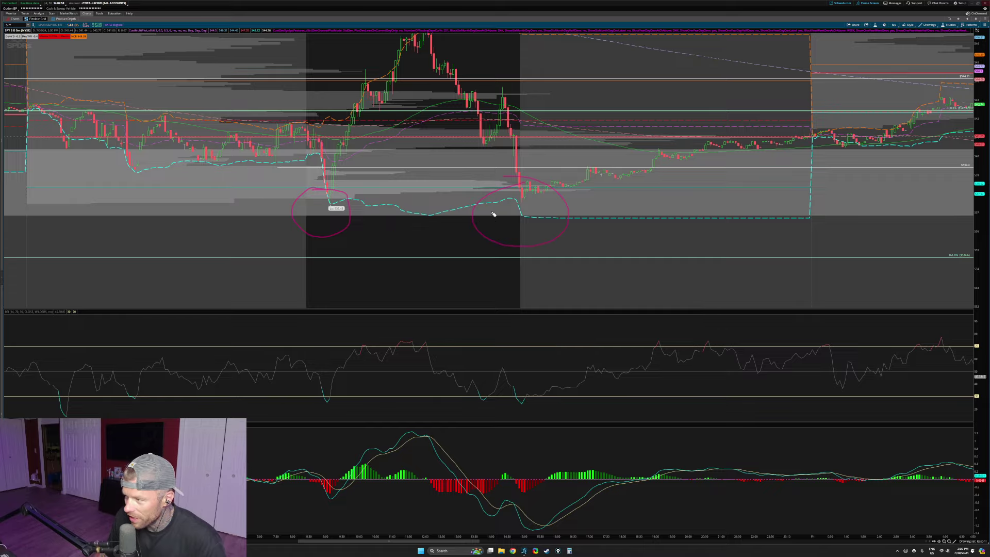
key(Escape)
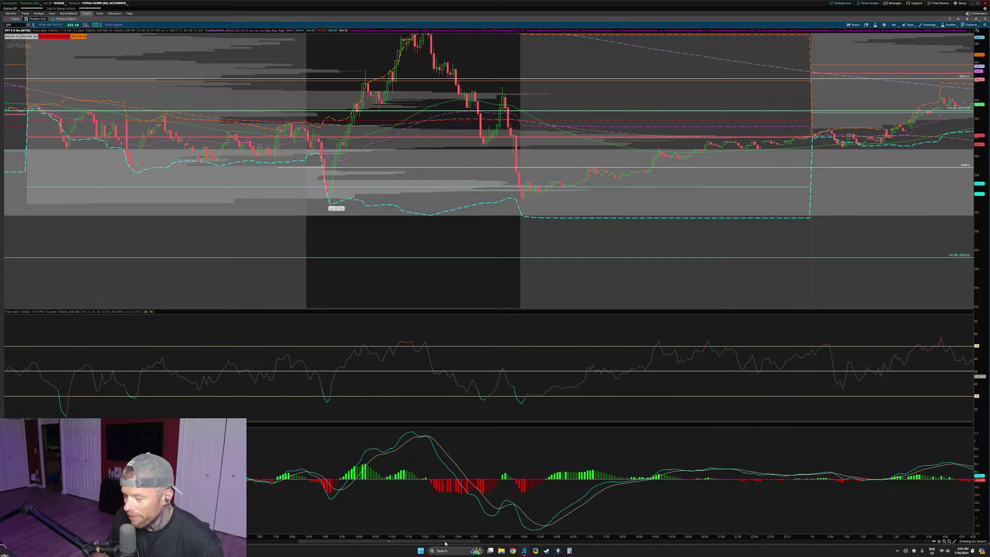
- Return to SPY's latest 5m candles, circle the area around the session low, and mark the upper Fibonacci levels and grey zone's lower price edge
drag(445, 541, 745, 534)
scroll(745, 535, down, 5)
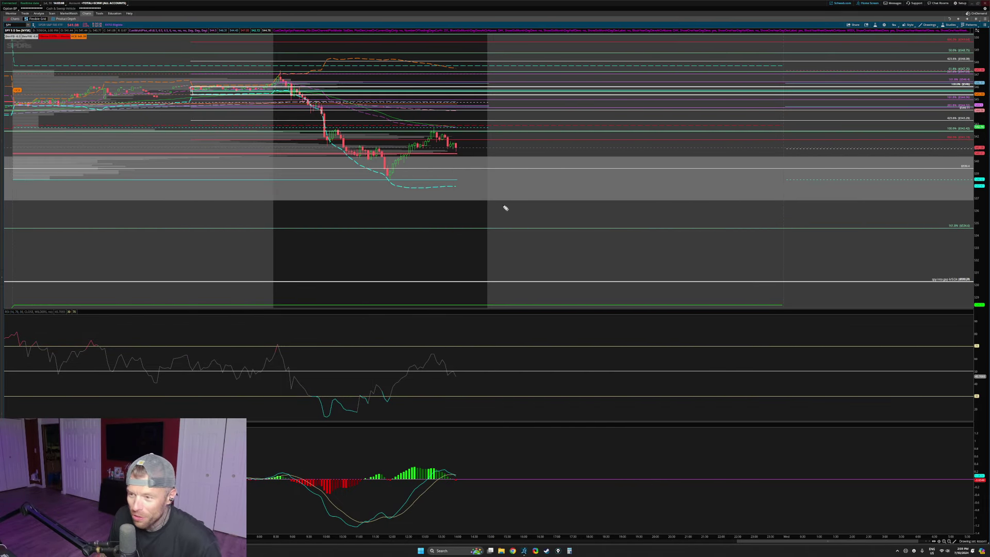
drag(426, 172, 441, 223)
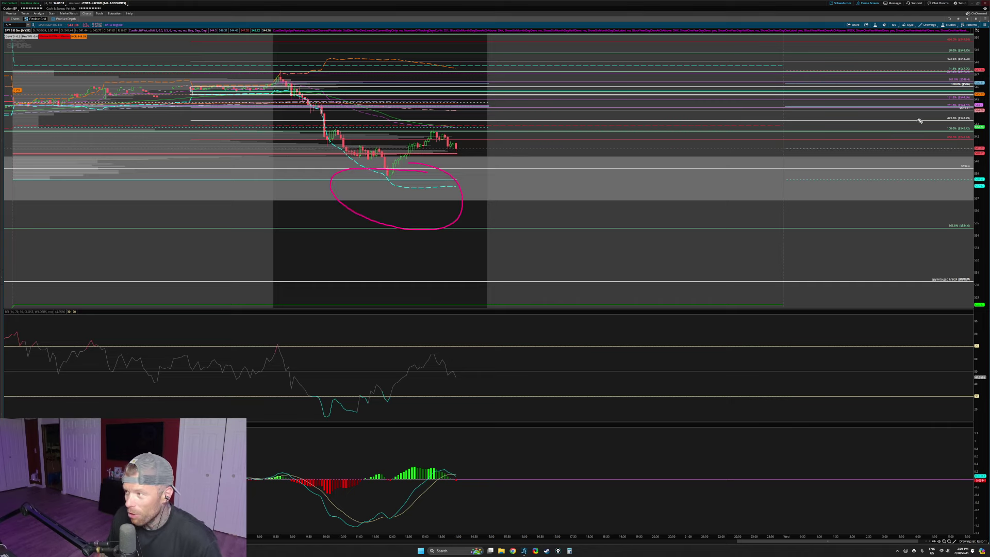
drag(871, 121, 904, 63)
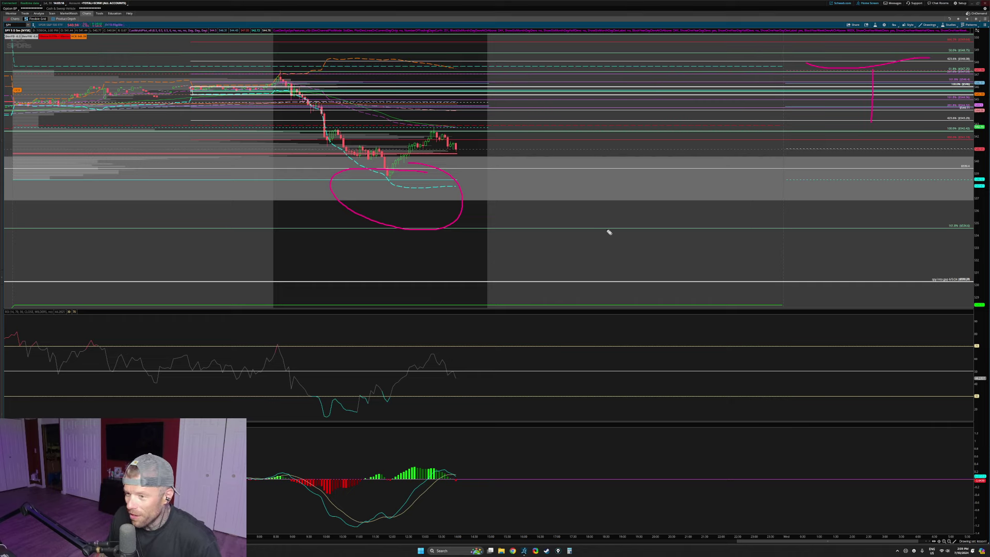
drag(952, 195, 950, 211)
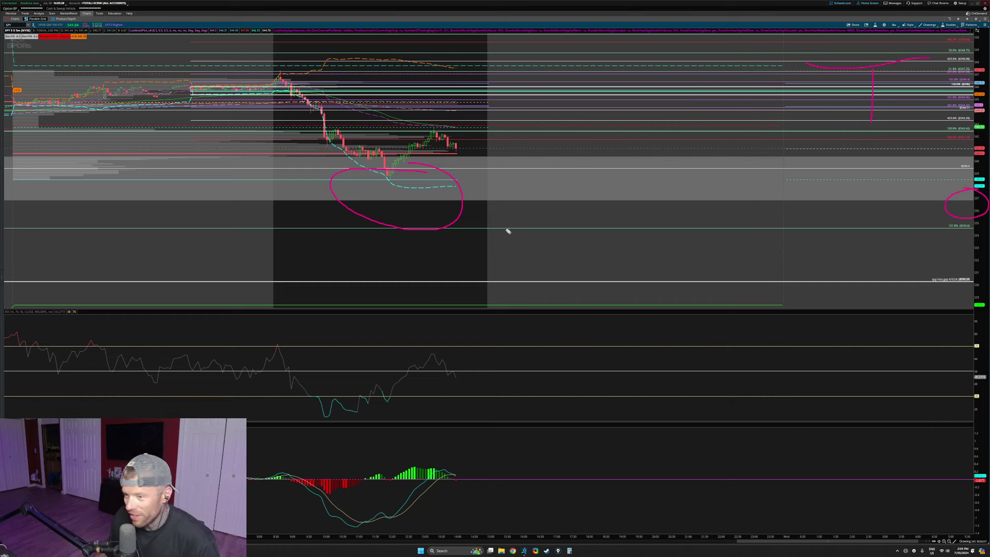
- Outline a box in the grey zone, circle the white gap line below, sketch a rebound path back into the zone, and clear the markup
mouse_move(639, 183)
mouse_down()
mouse_move(678, 185)
mouse_move(616, 202)
mouse_move(634, 177)
mouse_up()
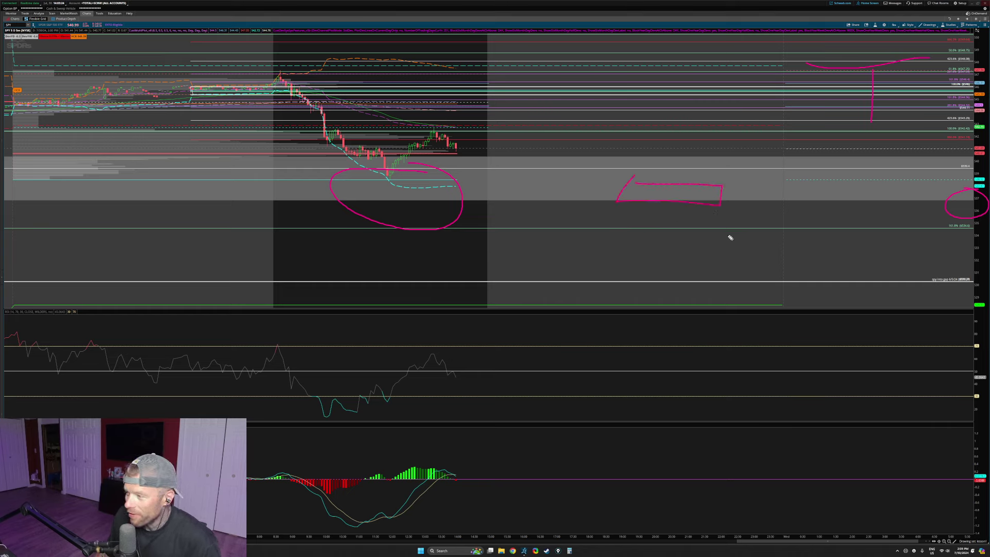
drag(902, 262, 910, 279)
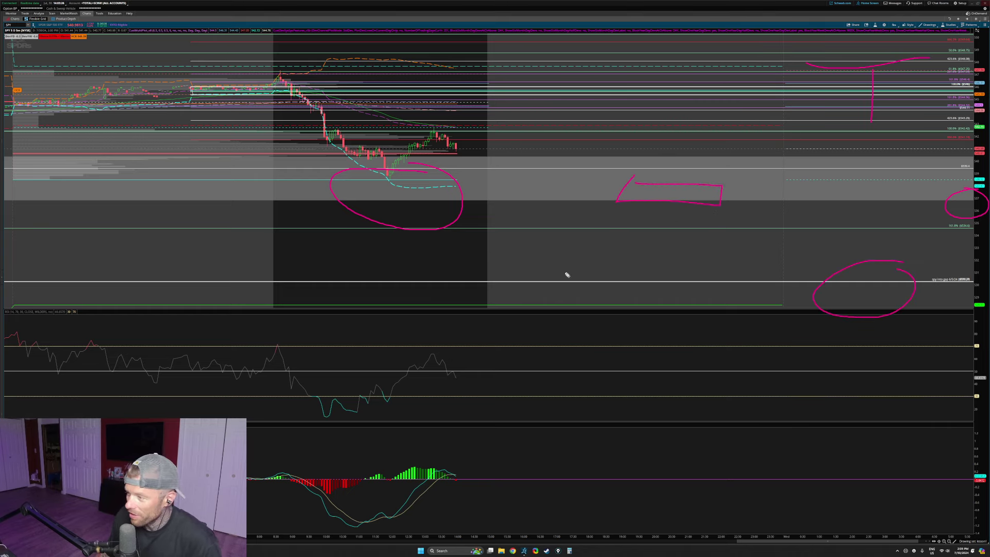
mouse_move(644, 291)
mouse_down()
mouse_move(747, 281)
mouse_move(873, 172)
mouse_move(858, 184)
mouse_up()
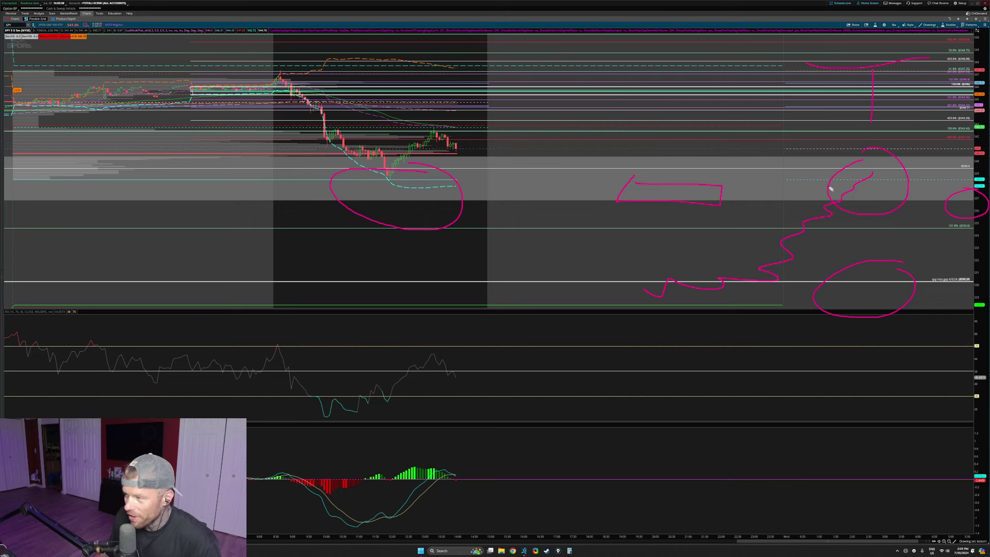
key(Escape)
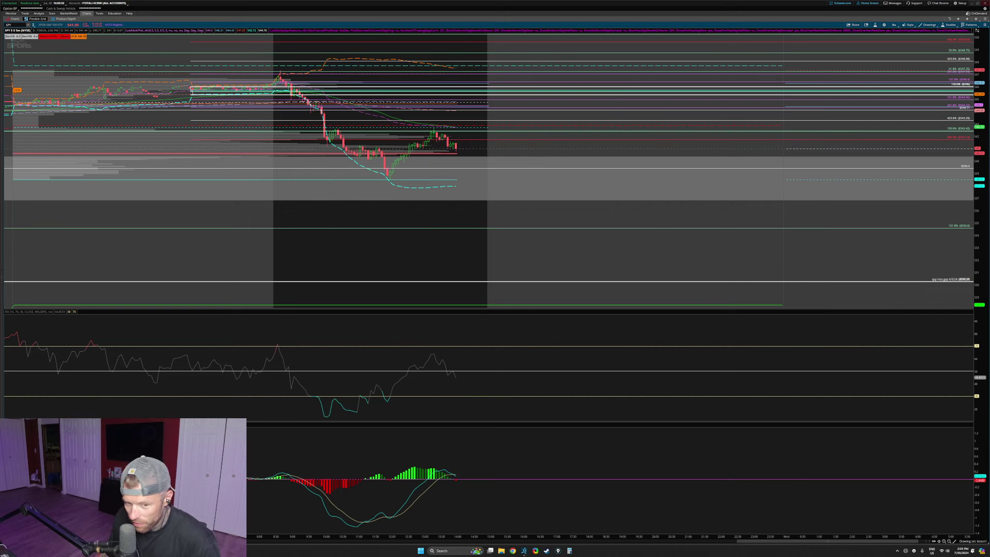